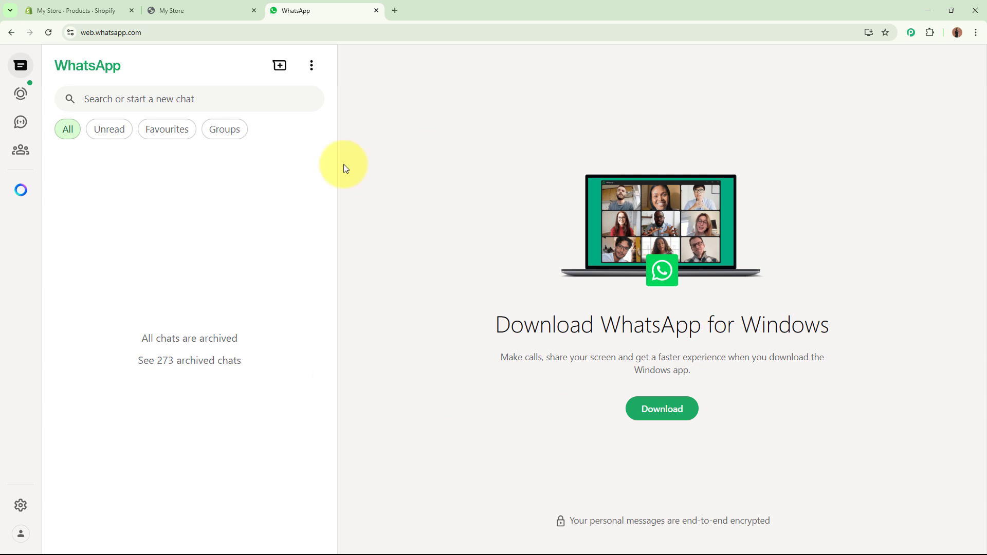
Step: Review the store's Shopify product list, the storefront's featured products and the WhatsApp chat list
{"action": "left_click", "coordinate": [78, 10]}
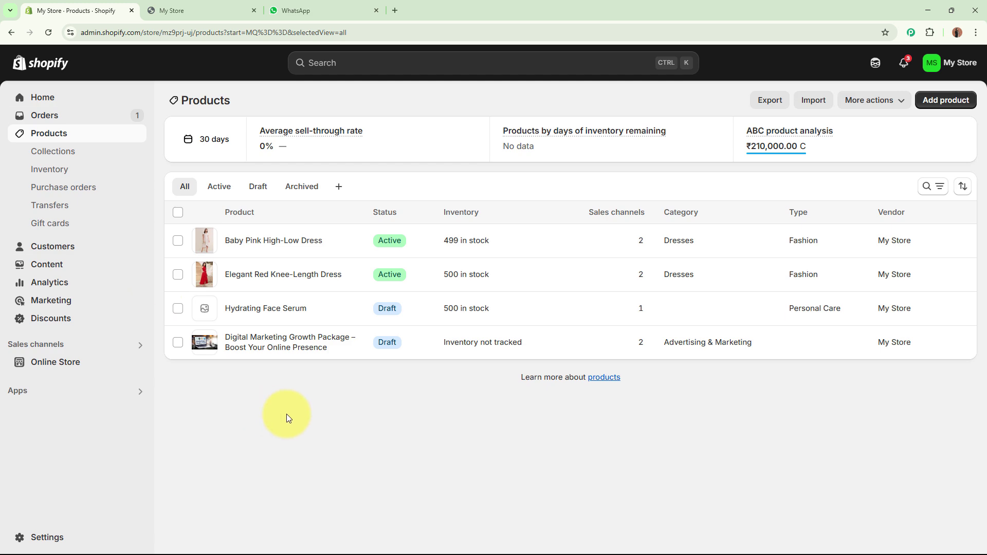
{"action": "left_click", "coordinate": [196, 10]}
{"action": "scroll", "coordinate": [466, 277], "scroll_direction": "down", "scroll_amount": 10}
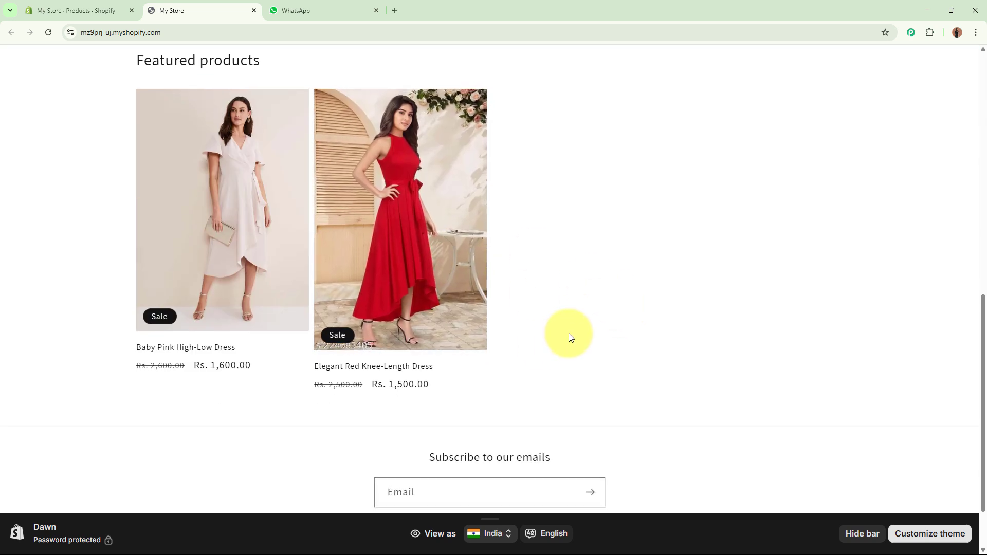
{"action": "left_click", "coordinate": [315, 10]}
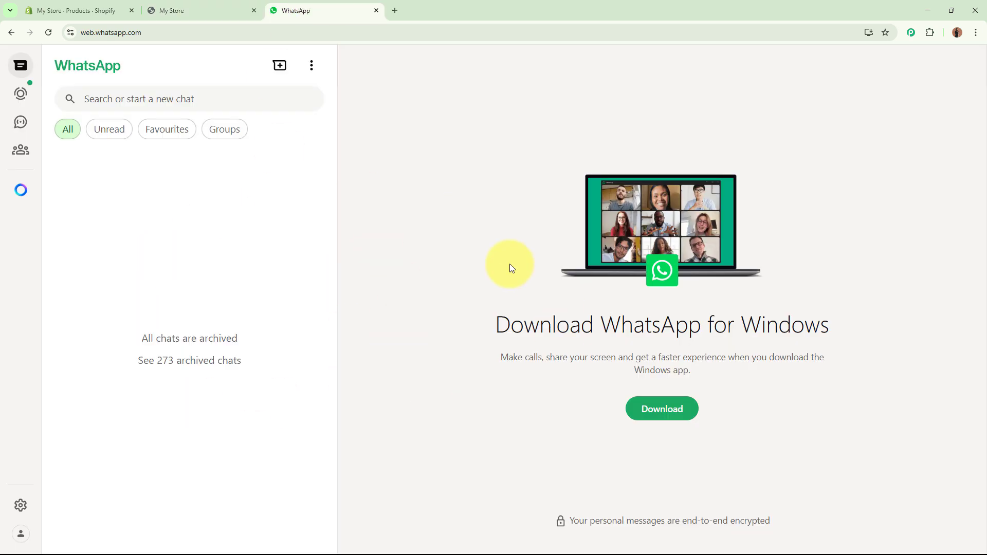
Step: Return to the storefront, open the Elegant Red Knee-Length Dress and start an immediate purchase of one unit
{"action": "left_click", "coordinate": [239, 2]}
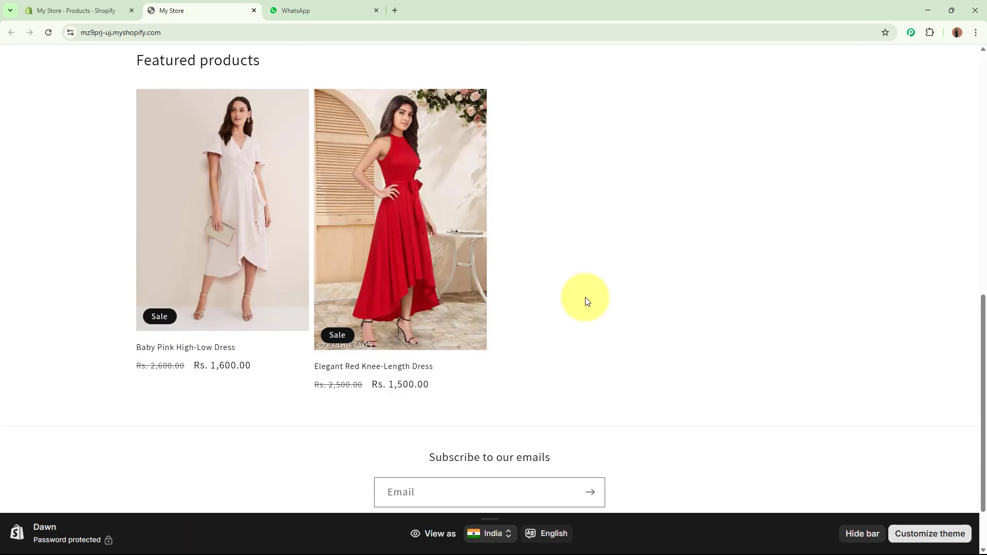
{"action": "left_click", "coordinate": [387, 297]}
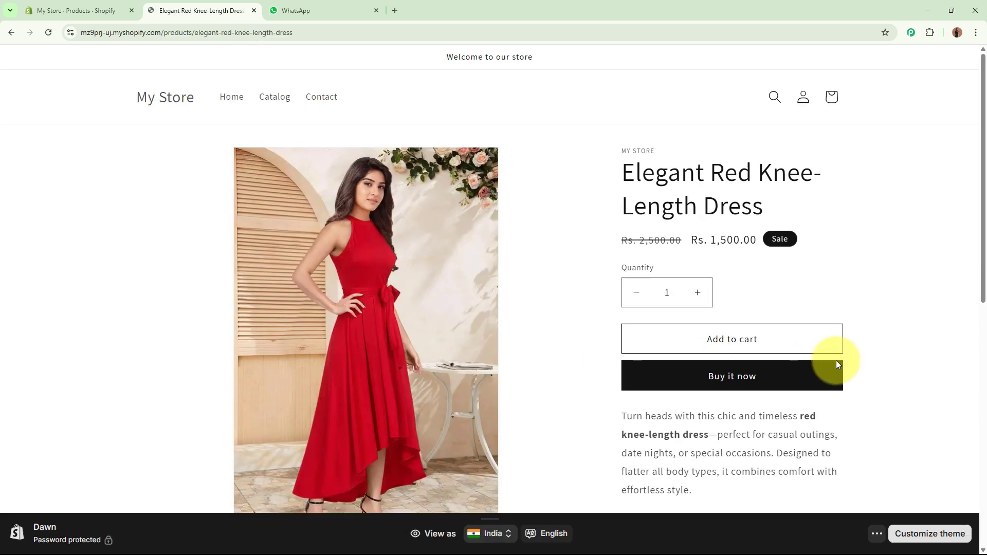
{"action": "left_click", "coordinate": [835, 378]}
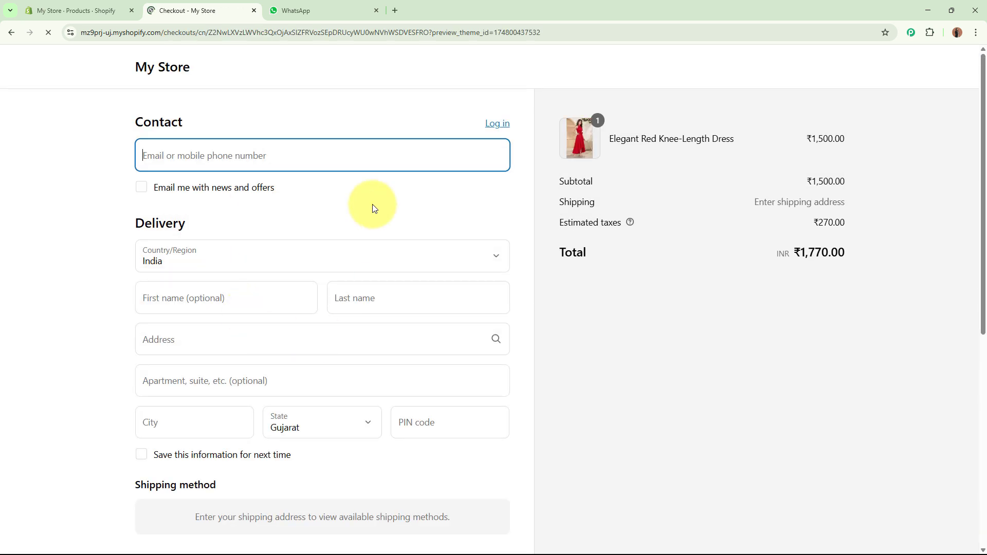
Step: Complete the checkout with the customer's mobile number, delivery address, card number and security code, and pay for the order
{"action": "type", "text": "897897897"}
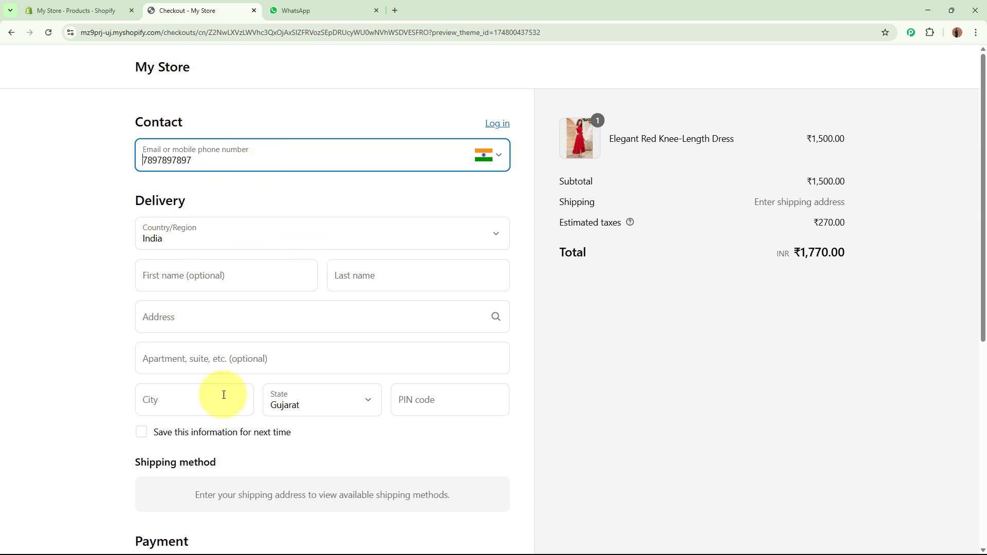
{"action": "scroll", "coordinate": [96, 303], "scroll_direction": "down", "scroll_amount": 4}
{"action": "scroll", "coordinate": [95, 303], "scroll_direction": "up", "scroll_amount": 4}
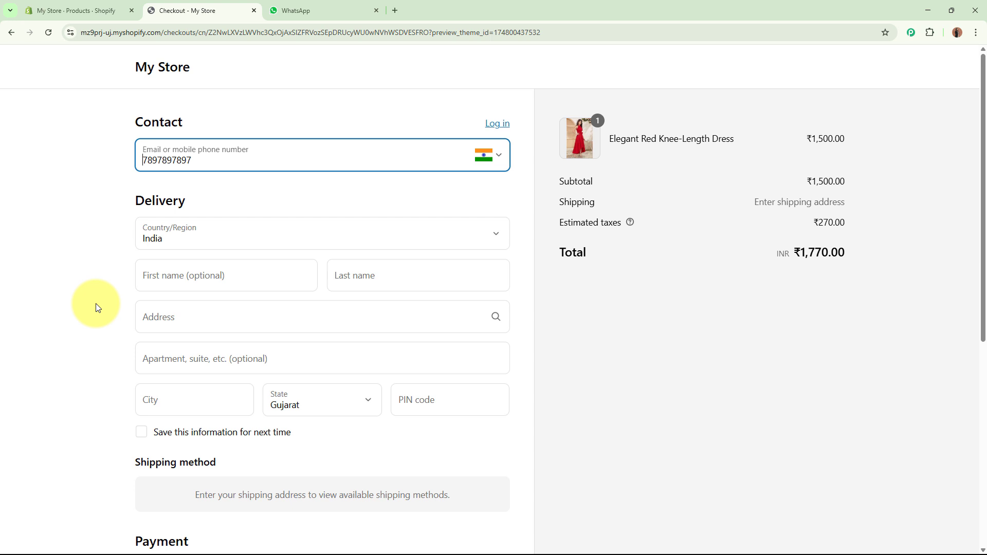
{"action": "scroll", "coordinate": [114, 330], "scroll_direction": "down", "scroll_amount": 3}
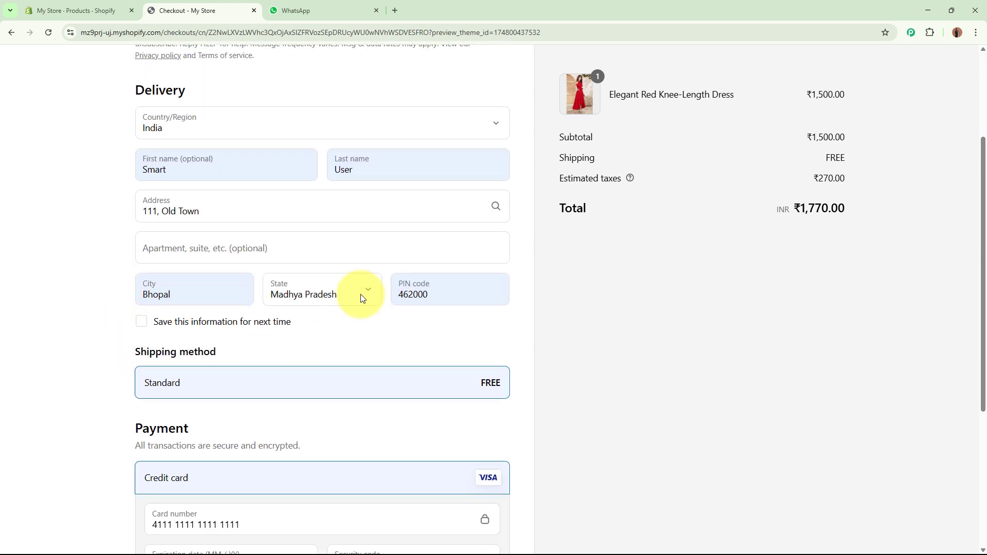
{"action": "scroll", "coordinate": [60, 321], "scroll_direction": "down", "scroll_amount": 4}
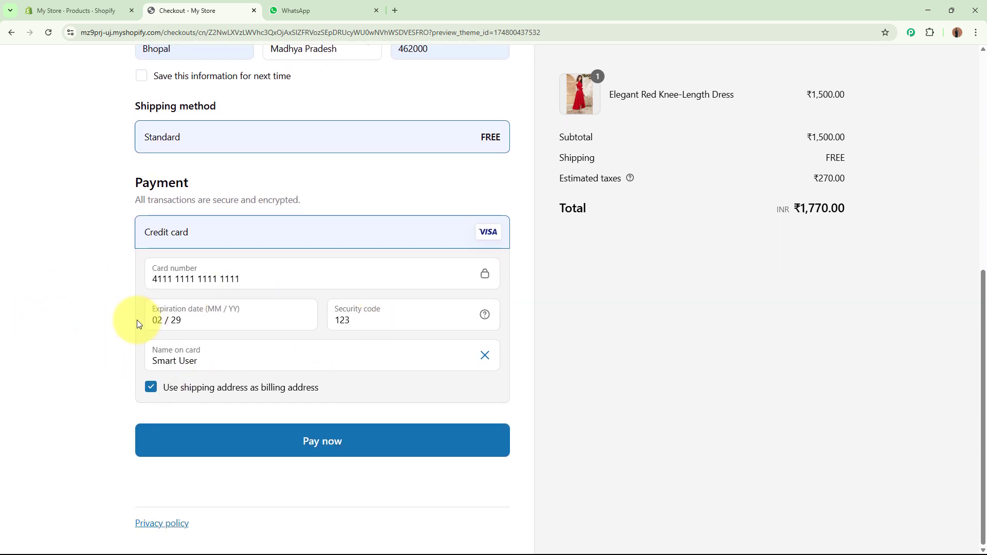
{"action": "left_click", "coordinate": [374, 437]}
{"action": "left_click", "coordinate": [875, 218]}
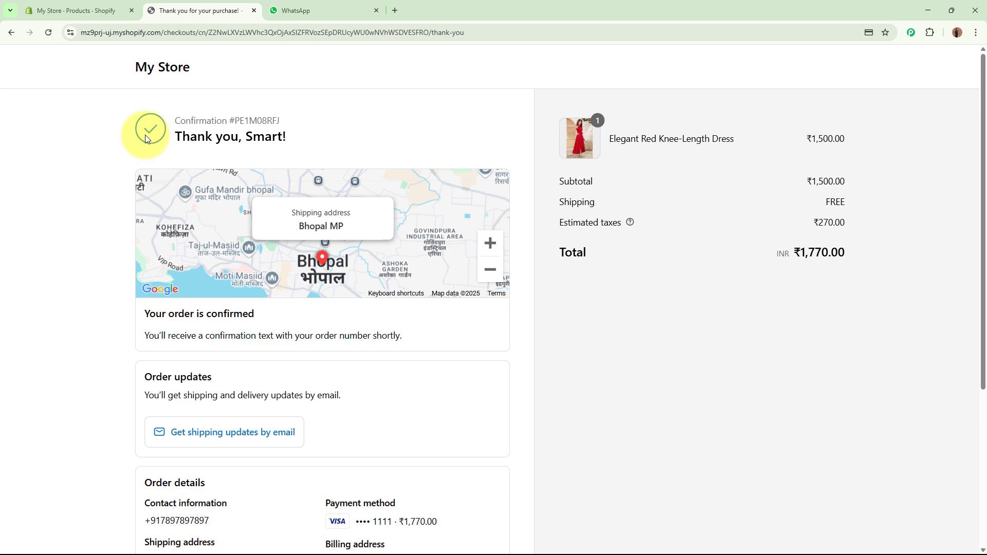
Step: Review the purchase confirmation page, including its thank-you heading, confirmation number and order details
{"action": "left_click_drag", "start_coordinate": [174, 140], "coordinate": [308, 140]}
{"action": "left_click_drag", "start_coordinate": [177, 116], "coordinate": [340, 122]}
{"action": "left_click", "coordinate": [341, 122]}
{"action": "scroll", "coordinate": [391, 335], "scroll_direction": "down", "scroll_amount": 5}
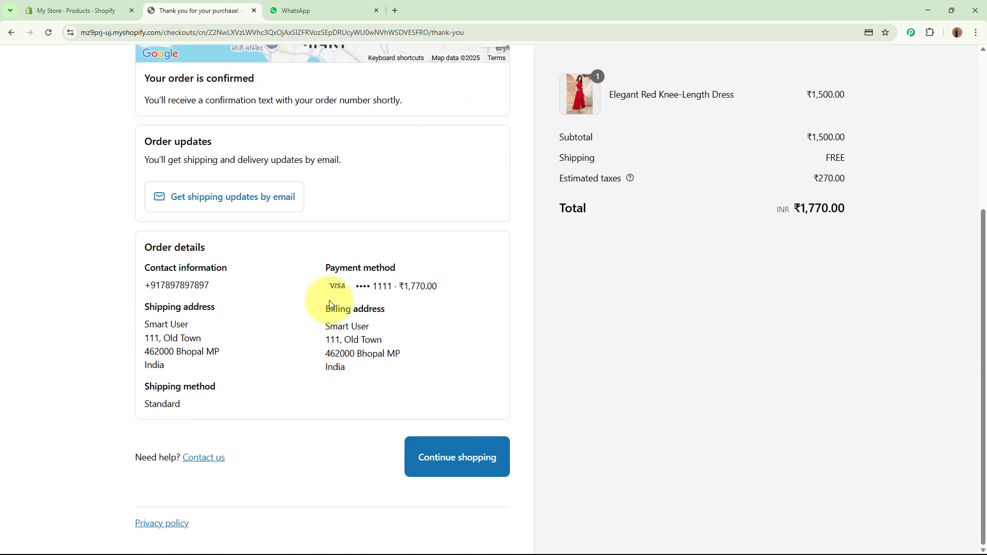
{"action": "scroll", "coordinate": [633, 403], "scroll_direction": "up", "scroll_amount": 5}
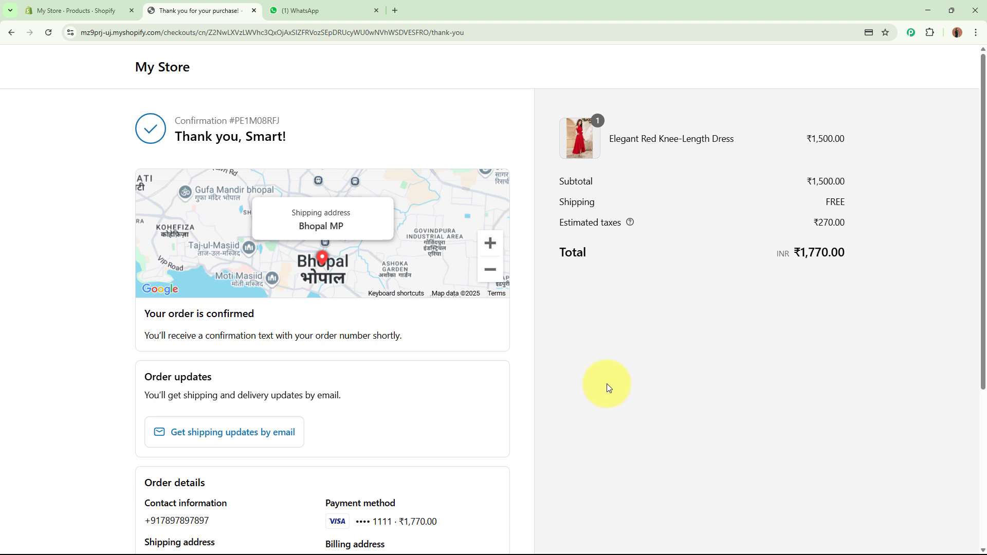
Step: Switch to WhatsApp, open the Pabbly Chatflow Bot chat to read the order message's heading, and dismiss the desktop notifications banner
{"action": "left_click", "coordinate": [318, 9]}
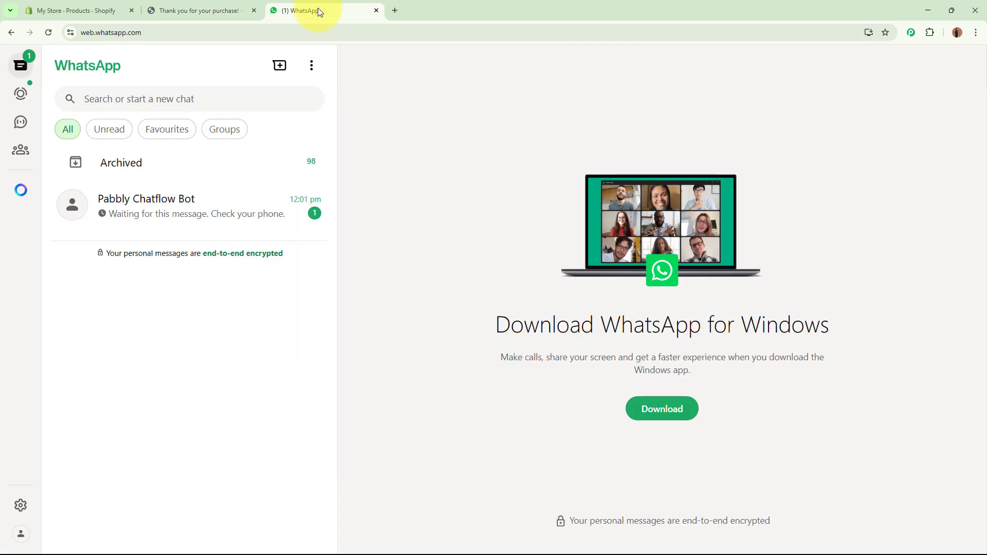
{"action": "left_click", "coordinate": [223, 221]}
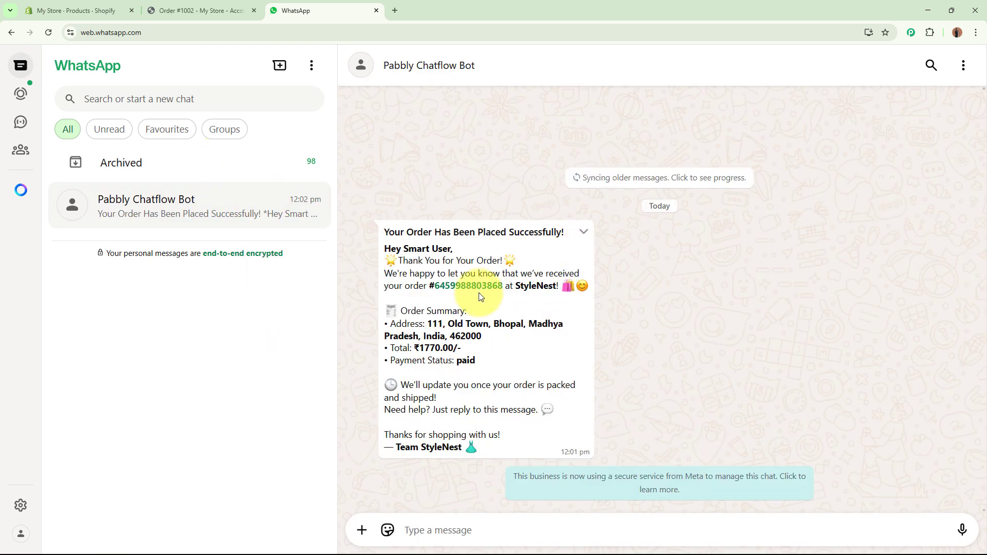
{"action": "left_click_drag", "start_coordinate": [386, 230], "coordinate": [480, 221]}
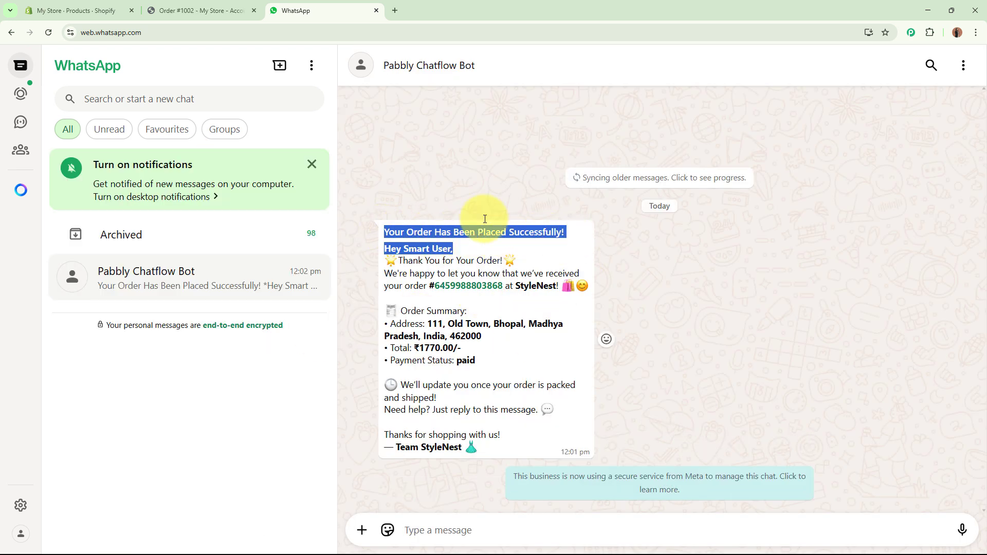
{"action": "left_click", "coordinate": [312, 165]}
Step: Compare the customer name in the WhatsApp message's greeting with the name in the store order's shipping address
{"action": "left_click", "coordinate": [407, 243]}
{"action": "left_click_drag", "start_coordinate": [406, 245], "coordinate": [453, 249]}
{"action": "left_click", "coordinate": [201, 9]}
{"action": "left_click_drag", "start_coordinate": [144, 322], "coordinate": [188, 323]}
{"action": "left_click", "coordinate": [296, 10]}
Step: Examine the WhatsApp message's order number, shipping address, total, payment status and closing signature
{"action": "left_click_drag", "start_coordinate": [392, 273], "coordinate": [523, 302]}
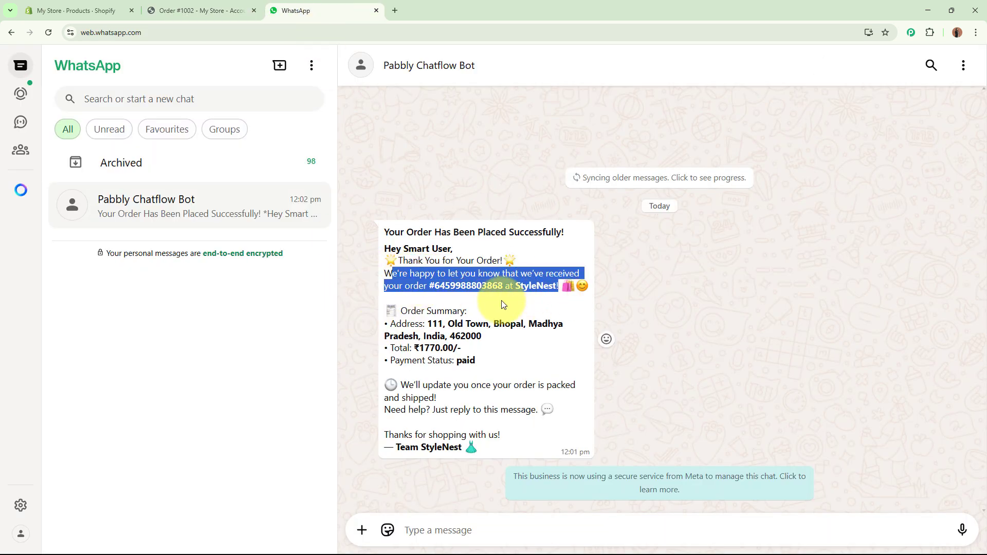
{"action": "left_click_drag", "start_coordinate": [397, 323], "coordinate": [501, 332]}
{"action": "left_click_drag", "start_coordinate": [394, 349], "coordinate": [531, 385]}
{"action": "left_click_drag", "start_coordinate": [386, 434], "coordinate": [481, 447]}
{"action": "left_click", "coordinate": [391, 298]}
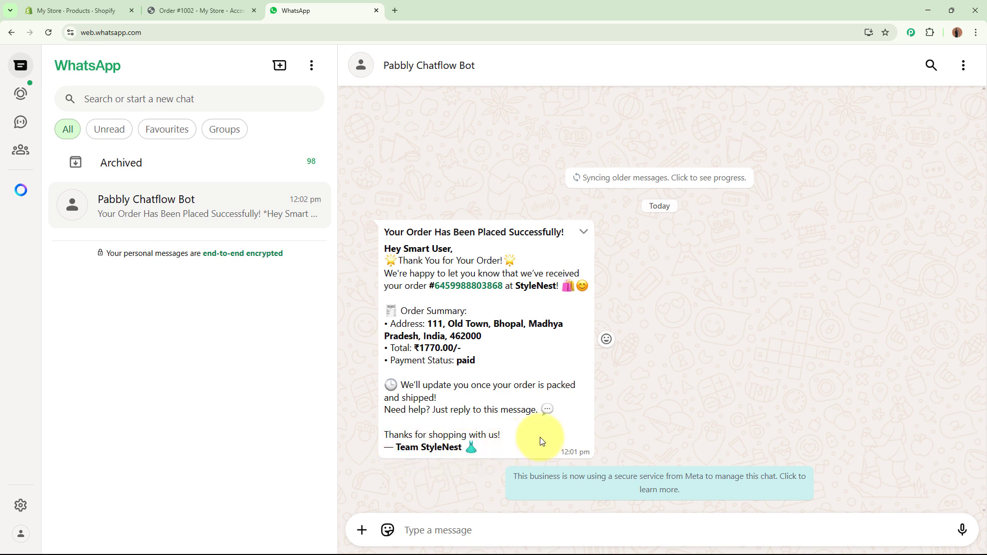
{"action": "left_click_drag", "start_coordinate": [386, 232], "coordinate": [520, 232]}
{"action": "left_click", "coordinate": [686, 314]}
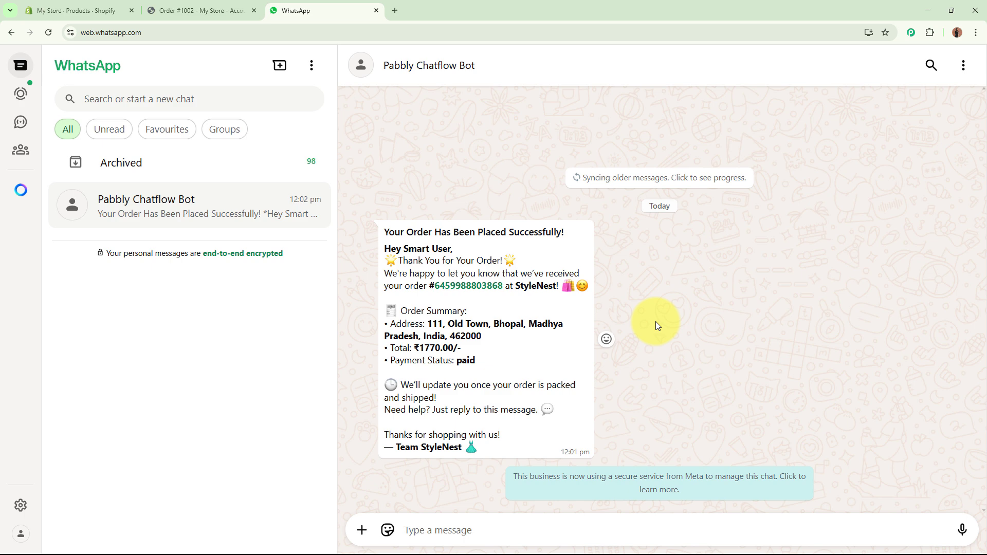
{"action": "left_click", "coordinate": [394, 9]}
{"action": "type", "text": "www.p"}
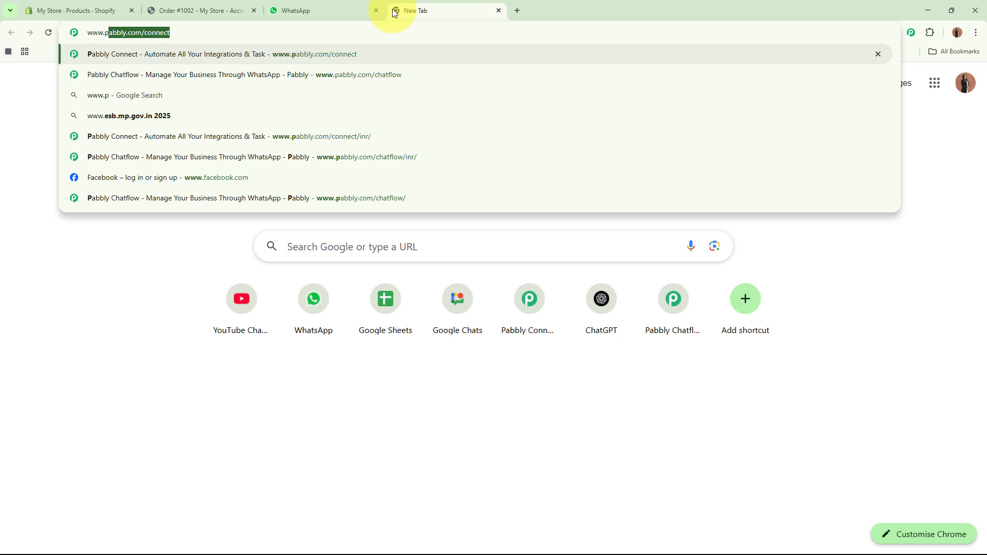
{"action": "type", "text": "abbly.com"}
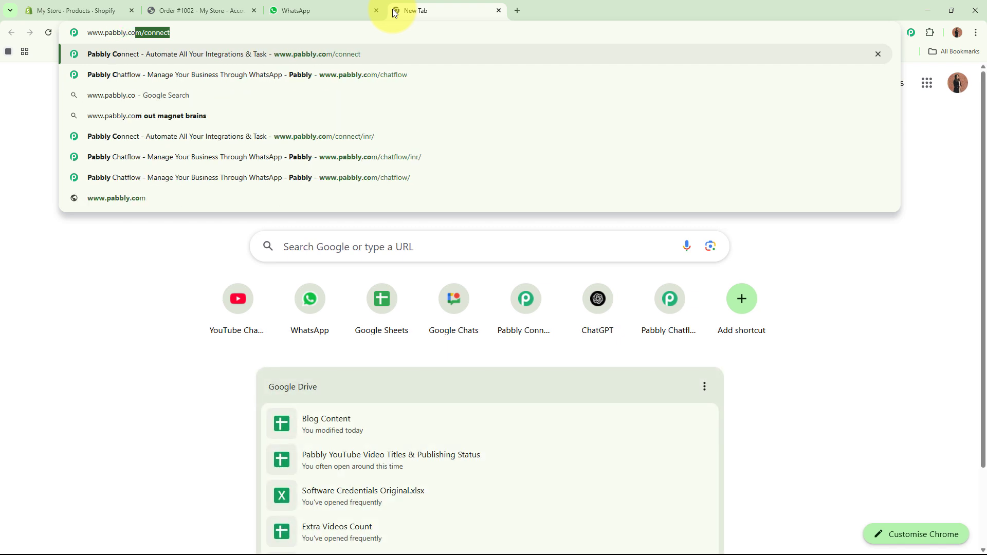
{"action": "type", "text": "/coo"}
{"action": "key", "text": "BackSpace"}
{"action": "type", "text": "nnect/"}
{"action": "key", "text": "Return"}
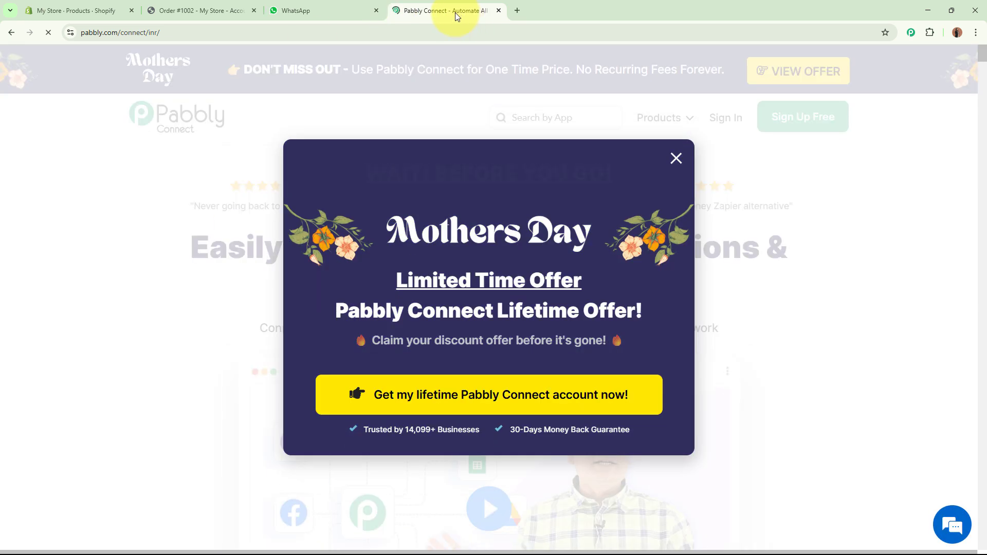
{"action": "left_click_drag", "start_coordinate": [456, 10], "coordinate": [77, 10]}
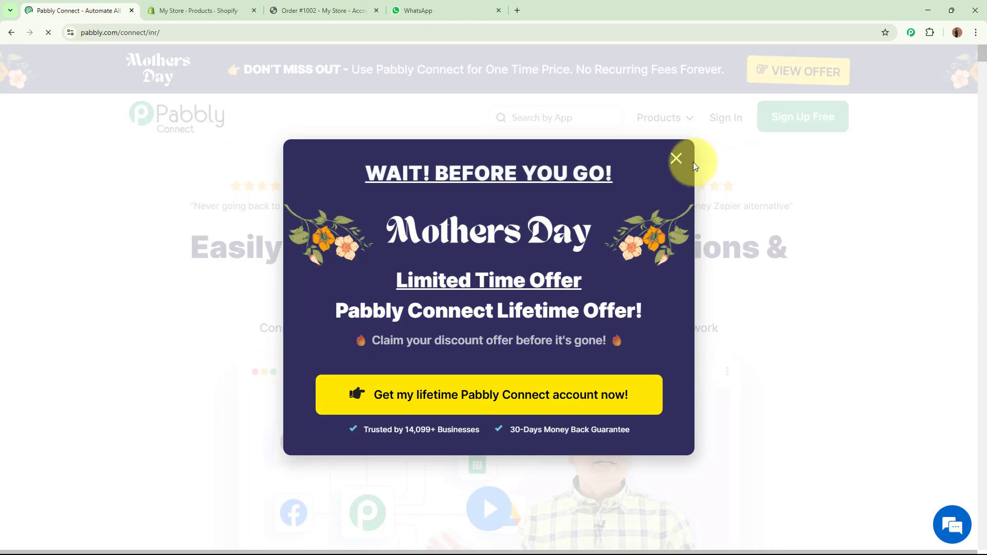
{"action": "left_click", "coordinate": [784, 200]}
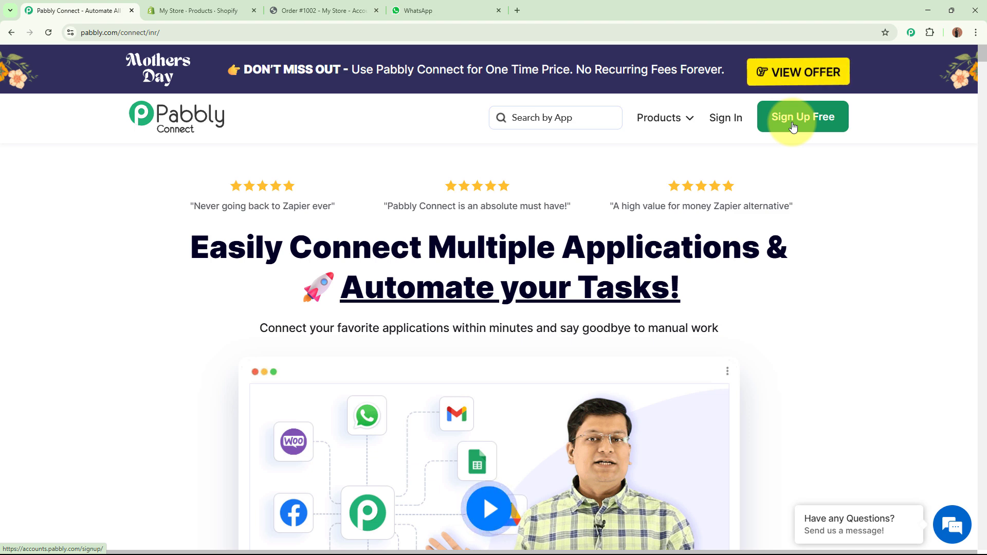
Step: Sign in to Pabbly and open Pabbly Connect from the list of all Pabbly apps
{"action": "left_click", "coordinate": [726, 124]}
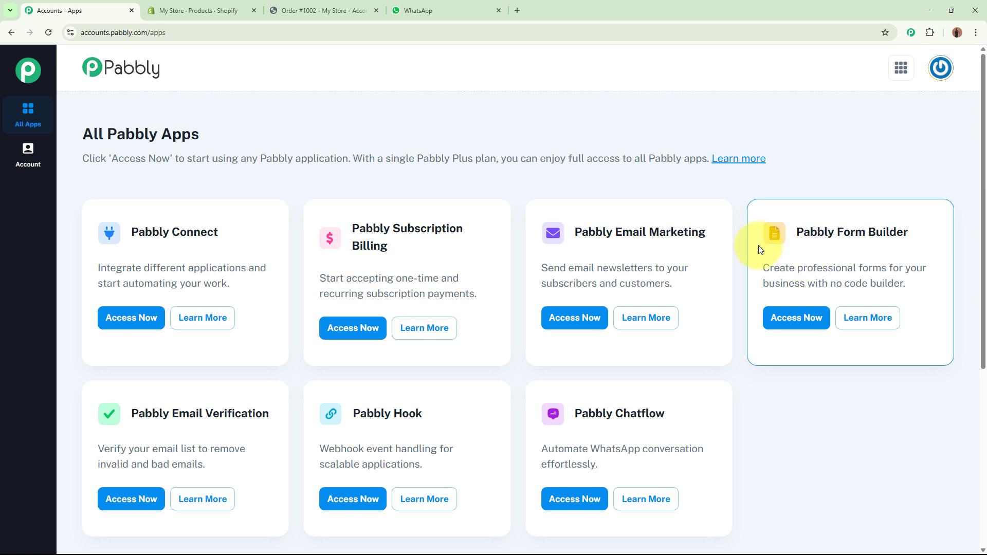
{"action": "triple_click", "coordinate": [120, 135]}
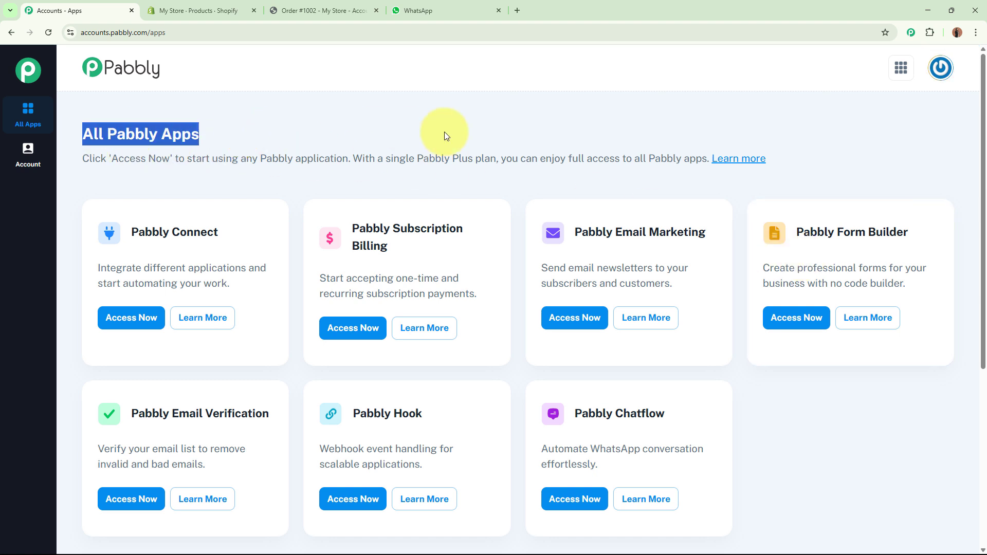
{"action": "left_click", "coordinate": [479, 136]}
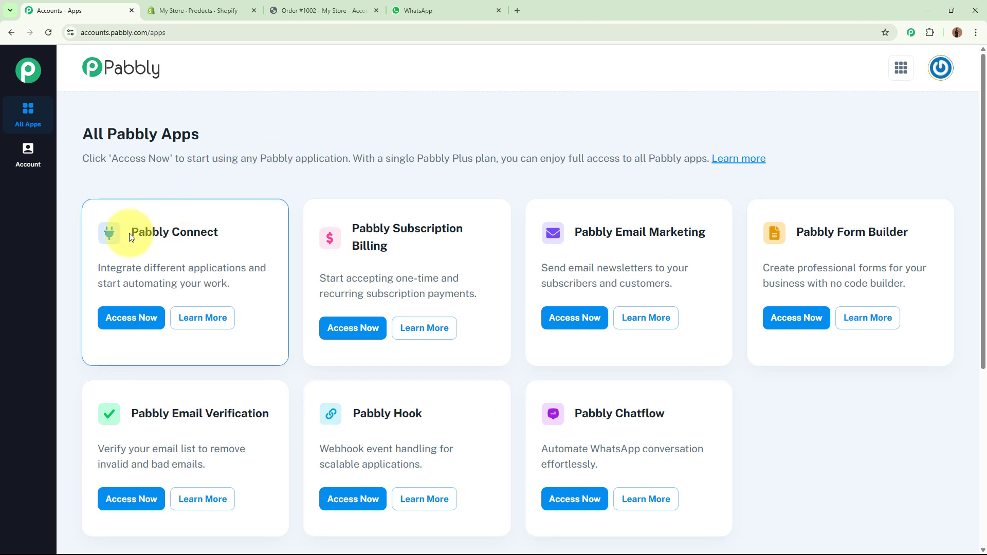
{"action": "left_click_drag", "start_coordinate": [129, 233], "coordinate": [250, 237]}
{"action": "left_click", "coordinate": [271, 180]}
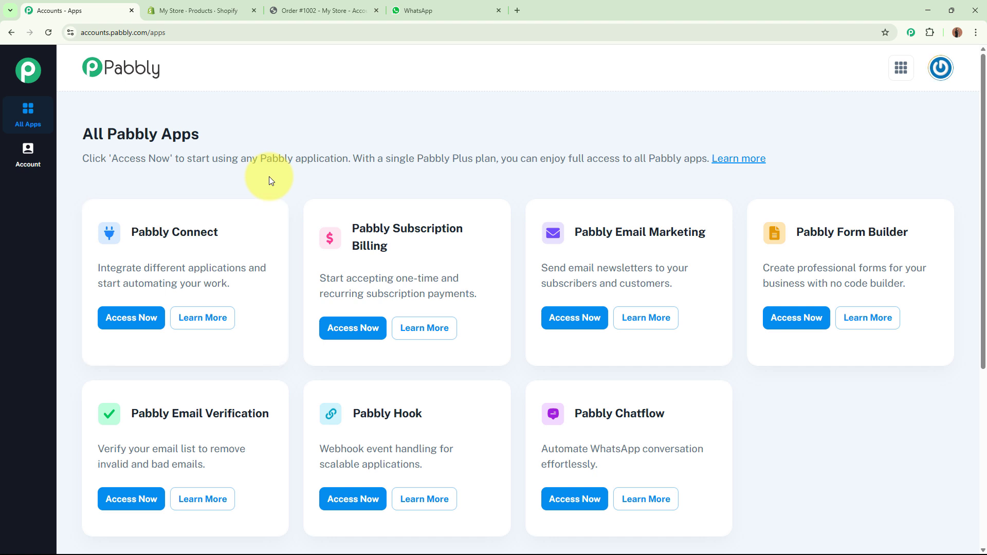
{"action": "left_click", "coordinate": [148, 311]}
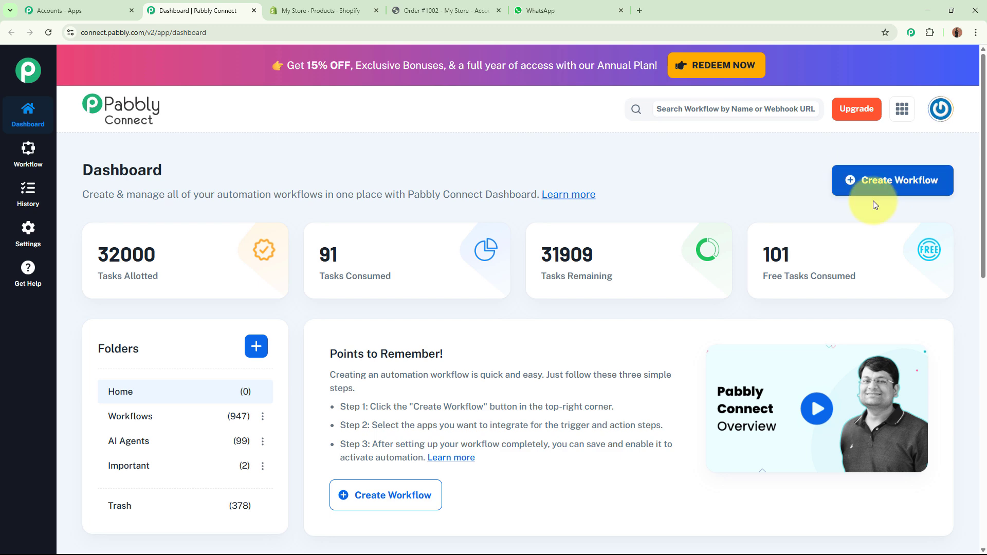
Step: Create a workflow named "Automate Shopify Order Notifications on WhatsApp" in the Workflows folder
{"action": "left_click", "coordinate": [898, 191]}
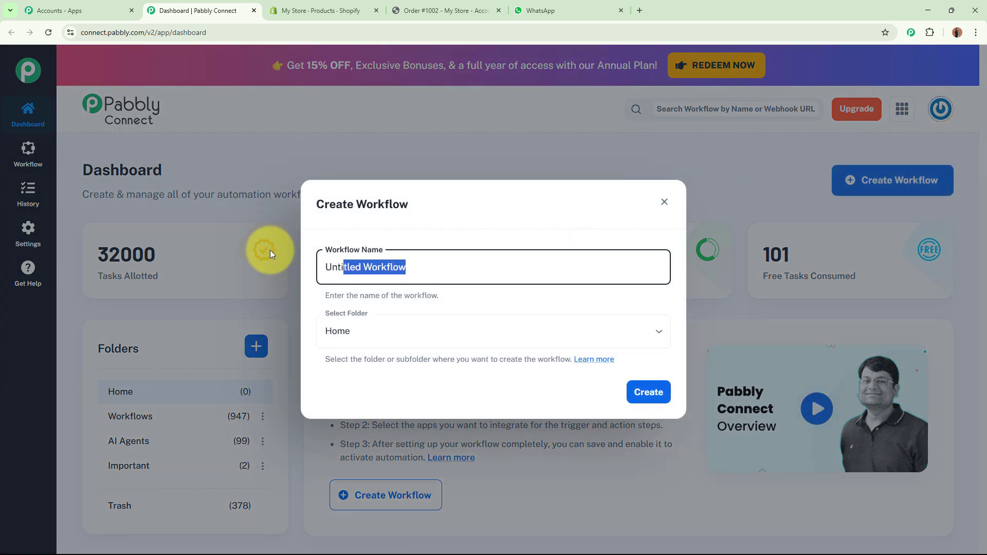
{"action": "key", "text": "BackSpace"}
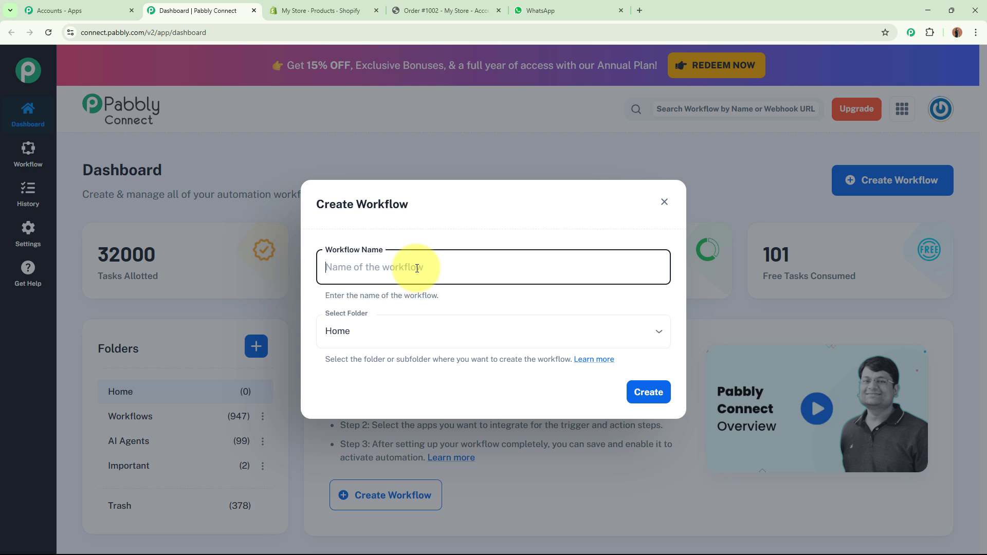
{"action": "type", "text": "Automate Shopify Order Notifications on WhatsApp"}
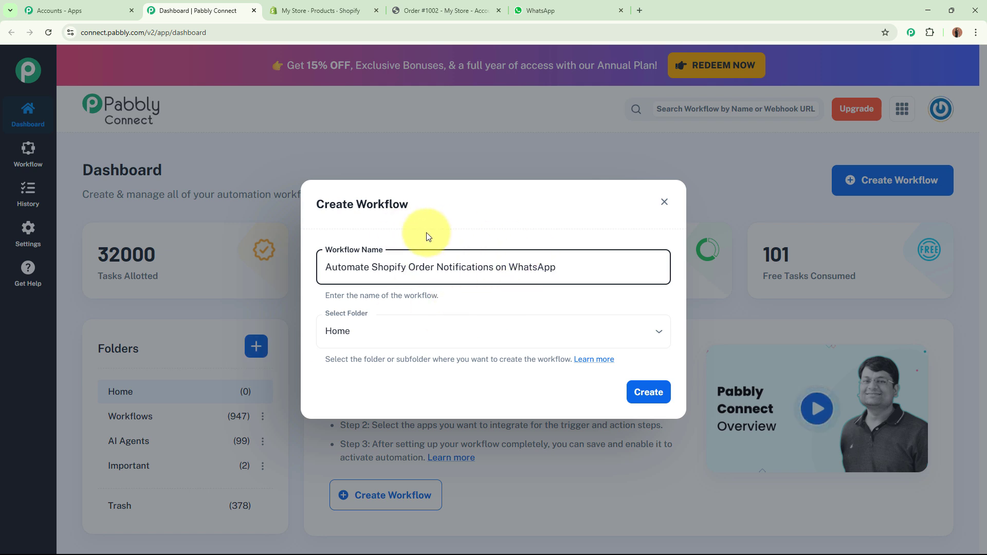
{"action": "left_click", "coordinate": [428, 337]}
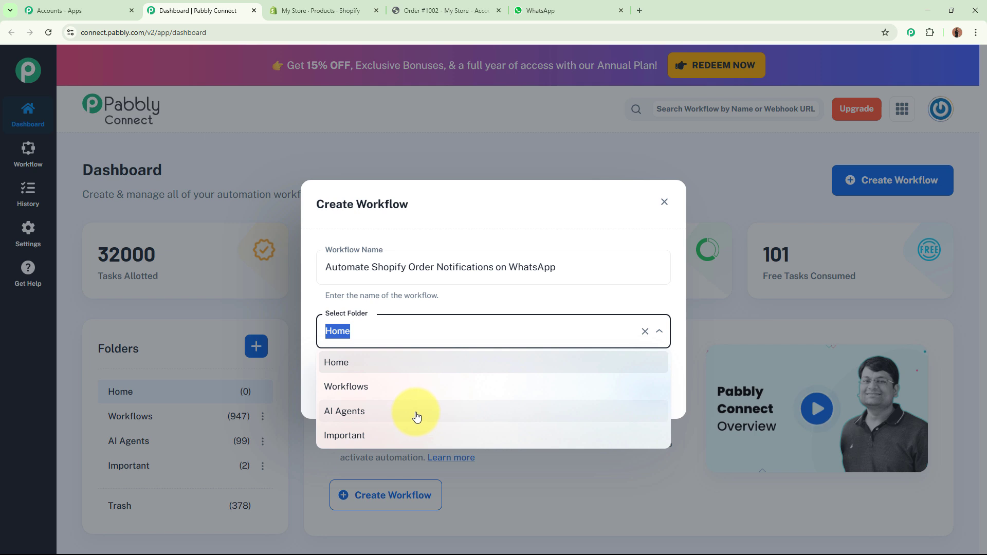
{"action": "left_click", "coordinate": [406, 391]}
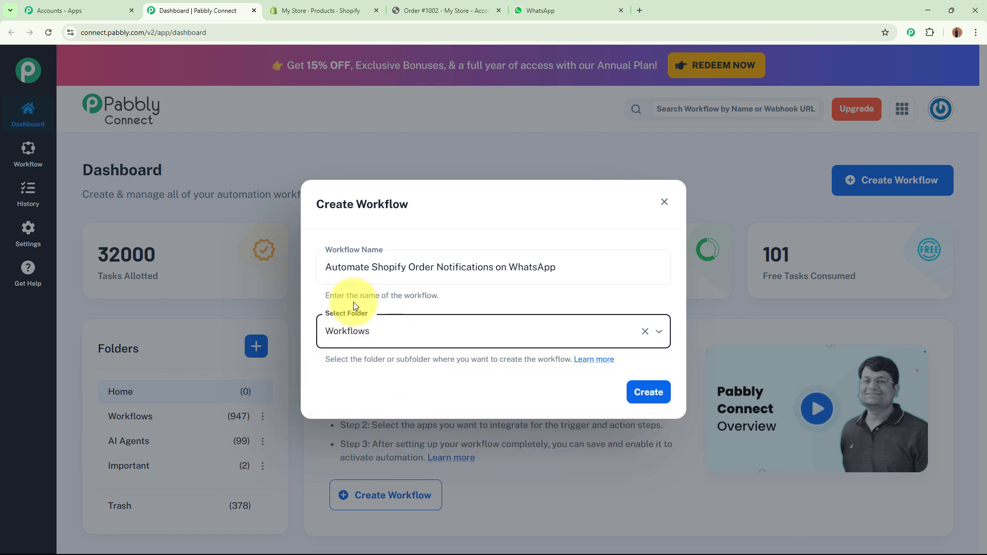
{"action": "left_click_drag", "start_coordinate": [329, 267], "coordinate": [591, 273]}
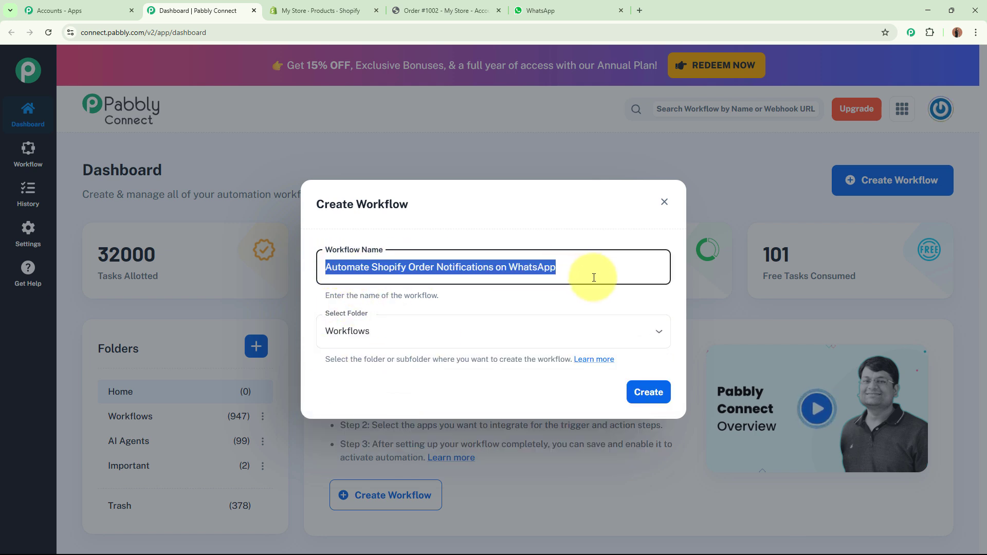
{"action": "left_click", "coordinate": [650, 400]}
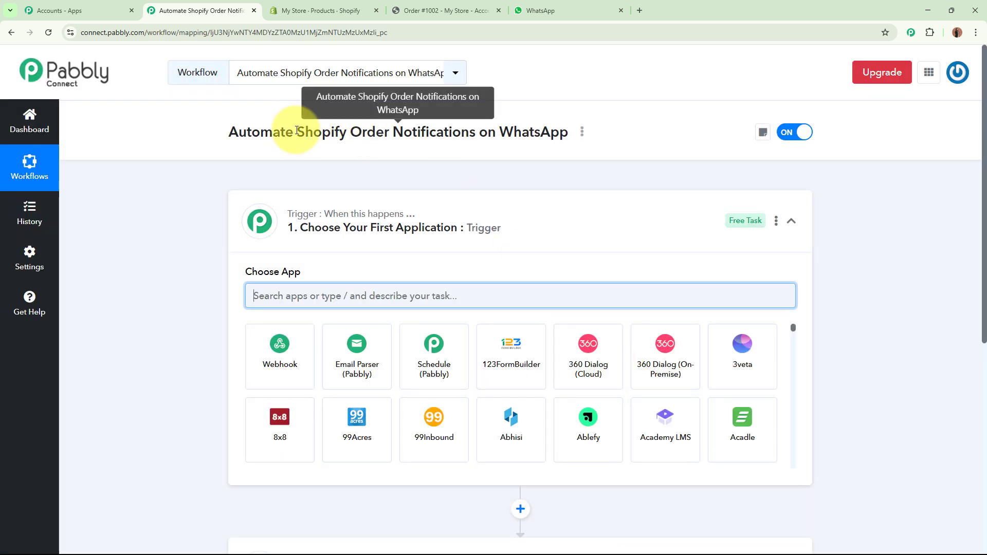
Step: Search the trigger apps for "Shop" and choose Shopify (Legacy) as the workflow's trigger application
{"action": "left_click", "coordinate": [590, 230]}
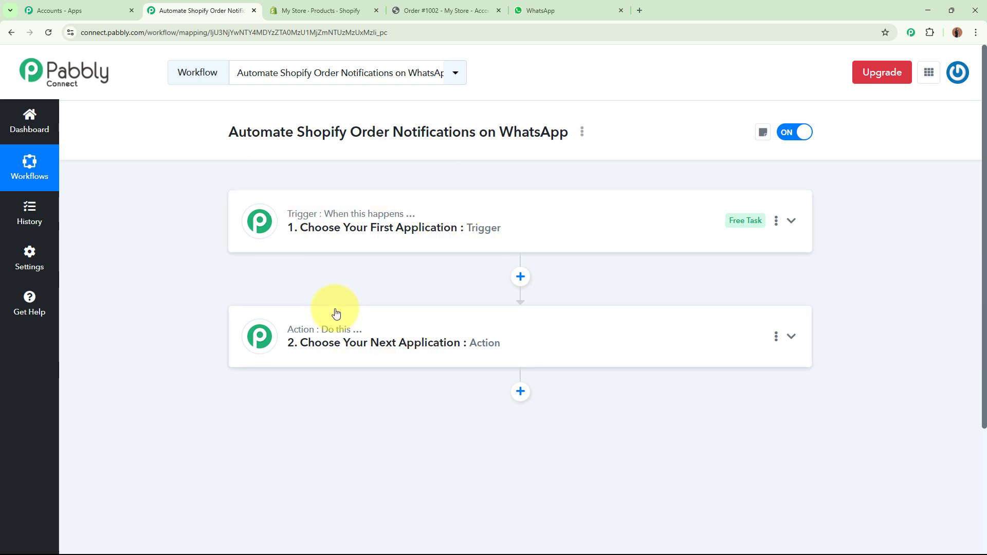
{"action": "left_click", "coordinate": [582, 225]}
{"action": "left_click", "coordinate": [477, 295]}
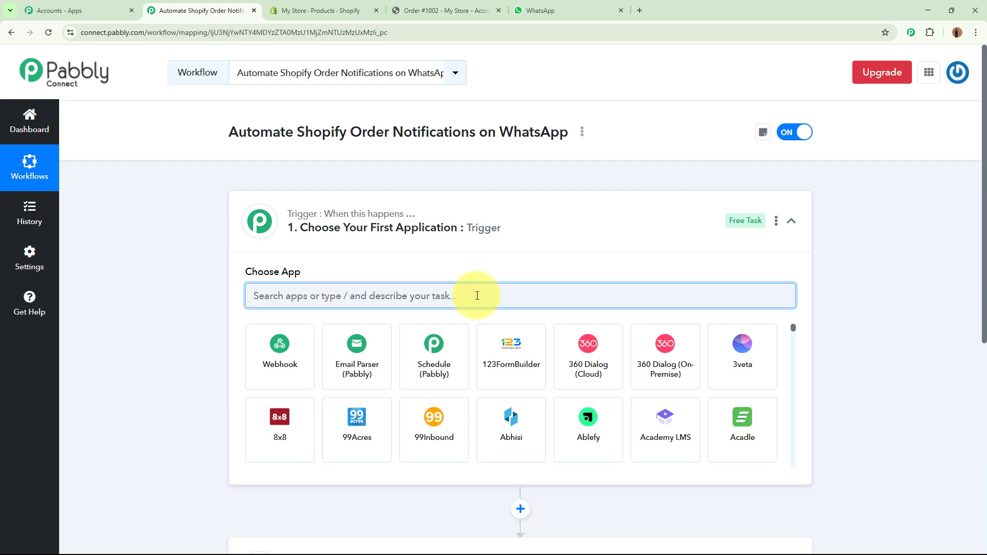
{"action": "type", "text": "Sh"}
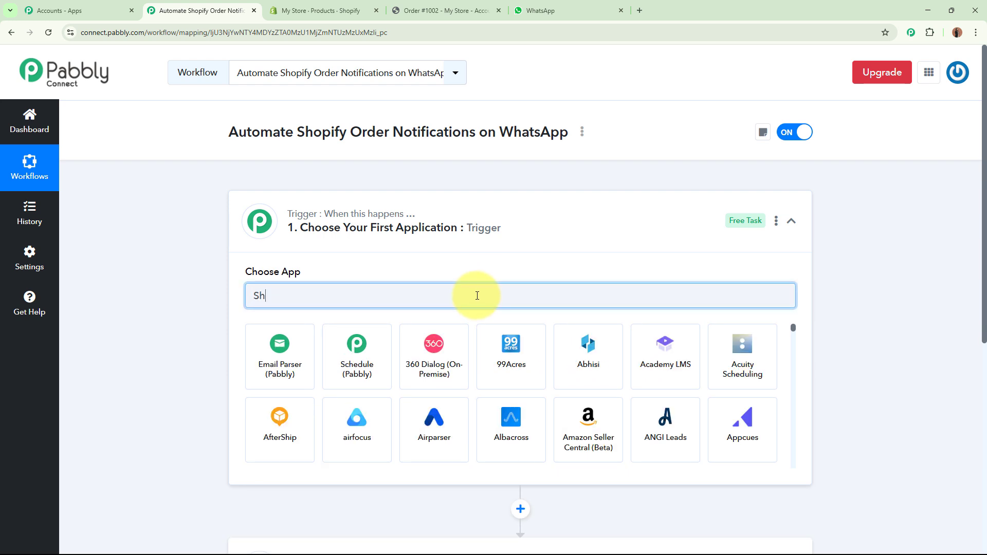
{"action": "type", "text": "op"}
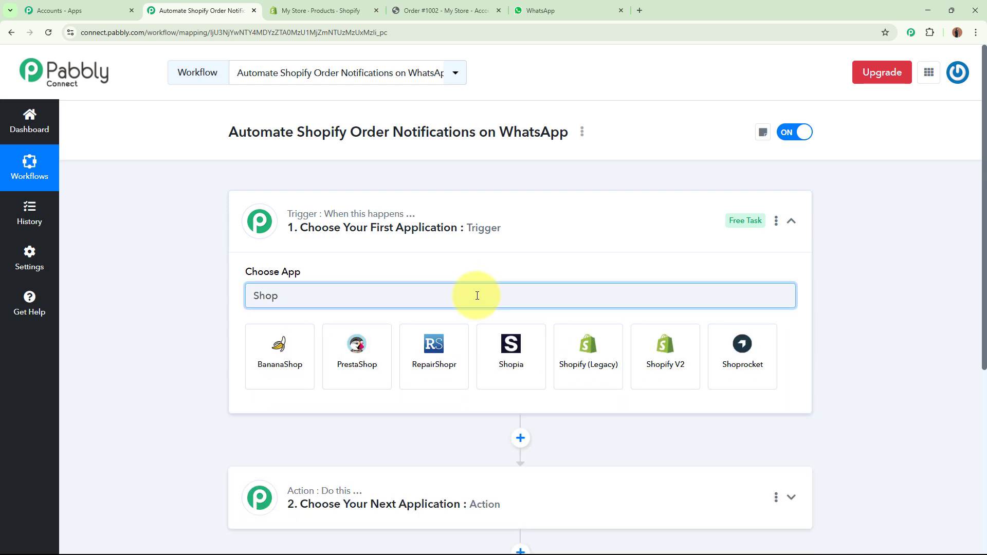
{"action": "left_click", "coordinate": [564, 359]}
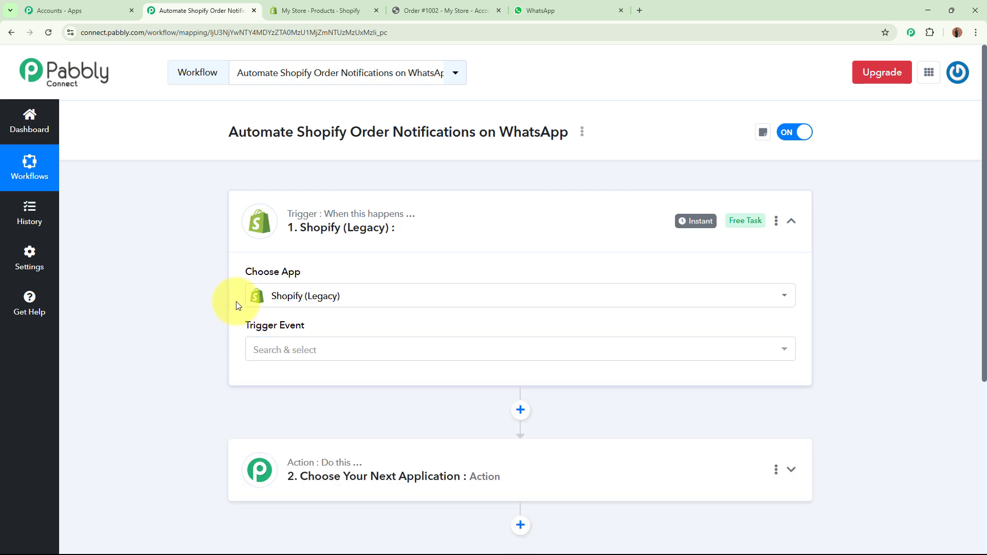
Step: Look at the Shopify store's products page, and set the workflow's trigger event to New Order
{"action": "left_click", "coordinate": [301, 10]}
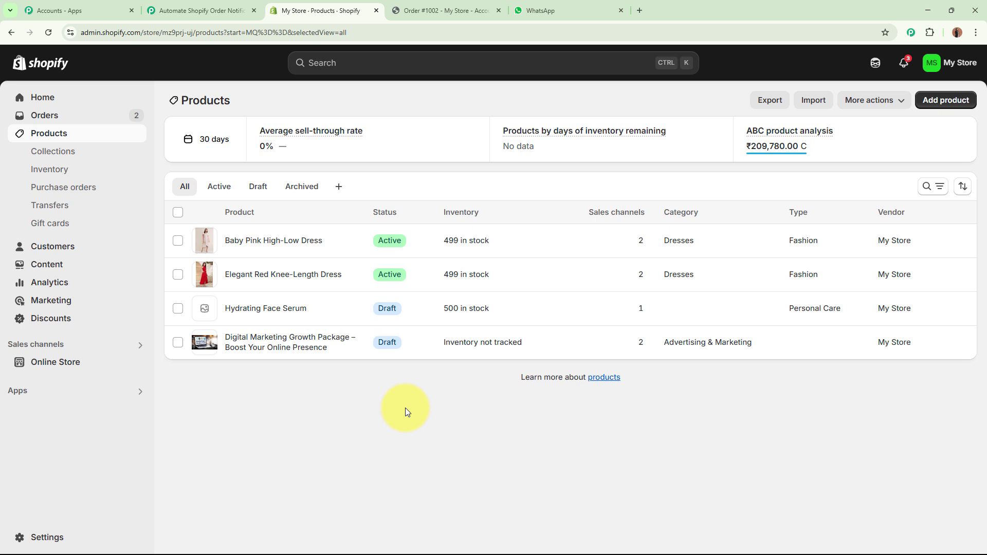
{"action": "left_click", "coordinate": [171, 14]}
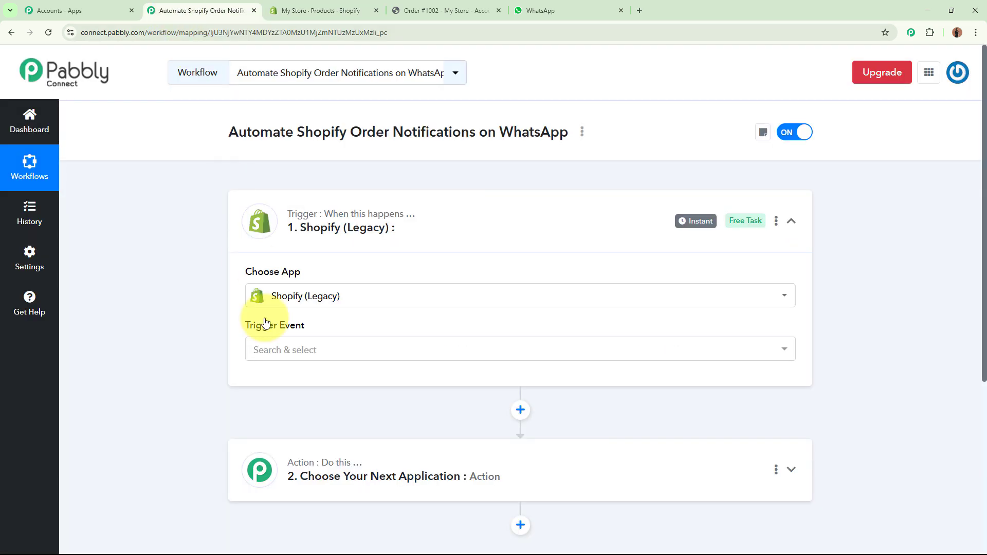
{"action": "left_click", "coordinate": [308, 349]}
{"action": "scroll", "coordinate": [260, 280], "scroll_direction": "down", "scroll_amount": 1}
{"action": "left_click", "coordinate": [326, 309]}
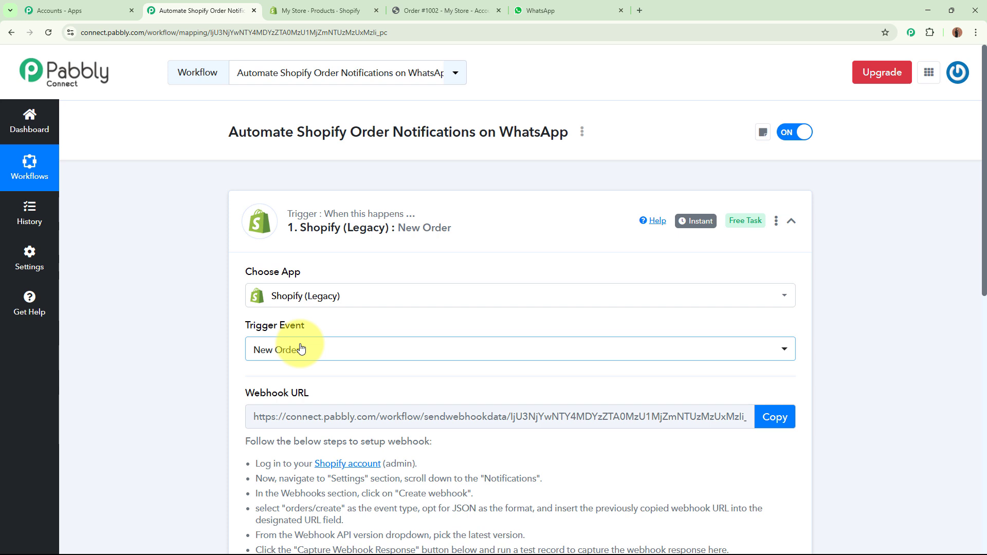
Step: Review the trigger's webhook setup instructions and copy its webhook URL
{"action": "scroll", "coordinate": [184, 310], "scroll_direction": "down", "scroll_amount": 3}
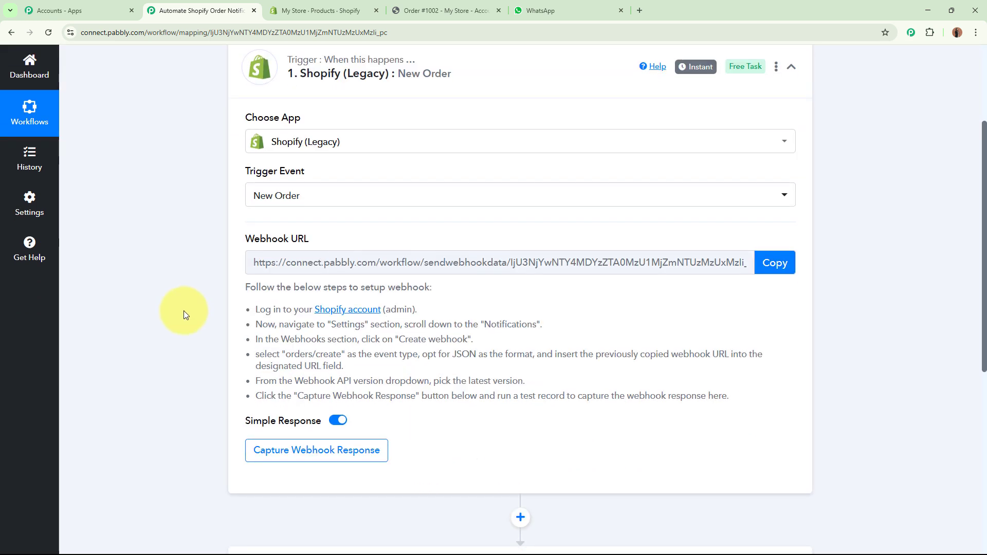
{"action": "triple_click", "coordinate": [252, 239]}
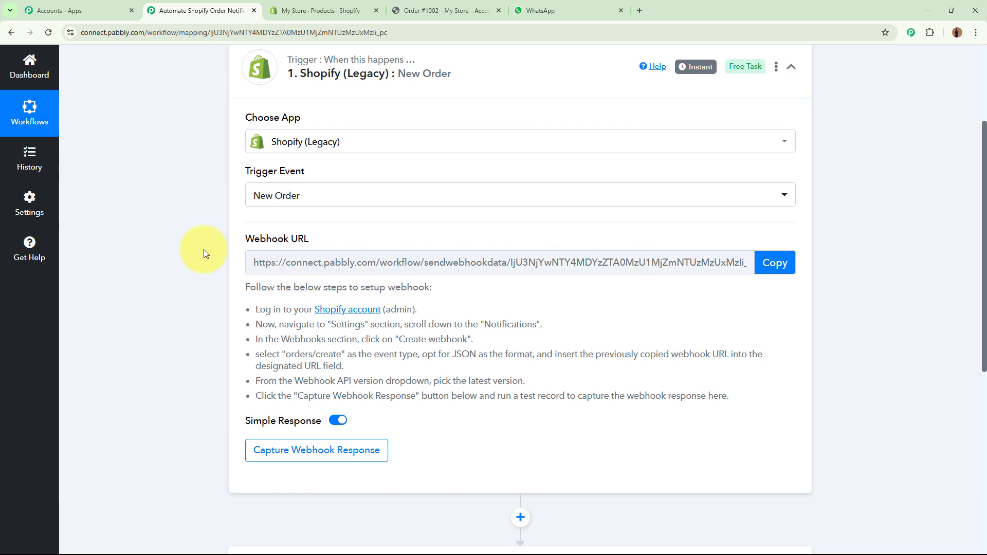
{"action": "triple_click", "coordinate": [298, 239]}
{"action": "left_click", "coordinate": [186, 249]}
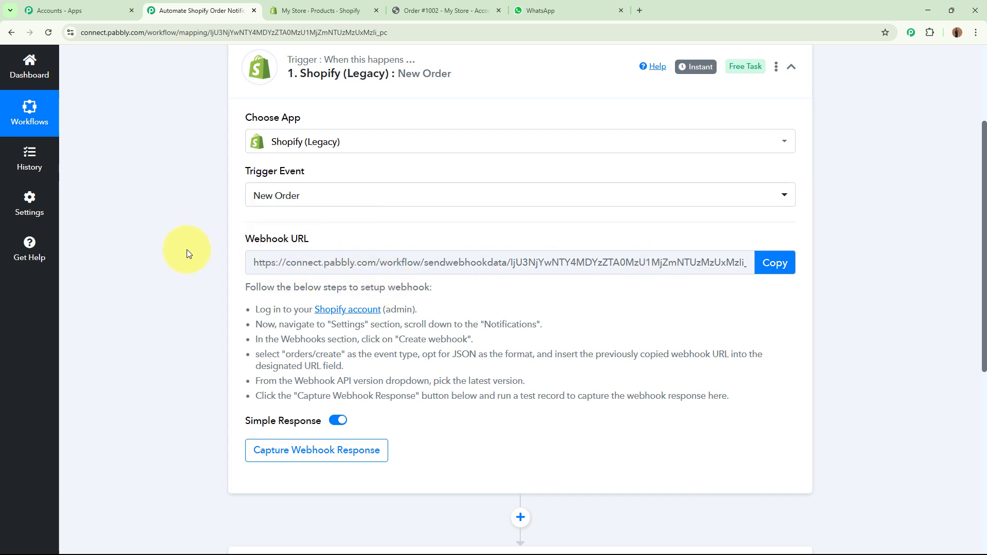
{"action": "left_click_drag", "start_coordinate": [248, 288], "coordinate": [812, 400]}
{"action": "left_click", "coordinate": [813, 400]}
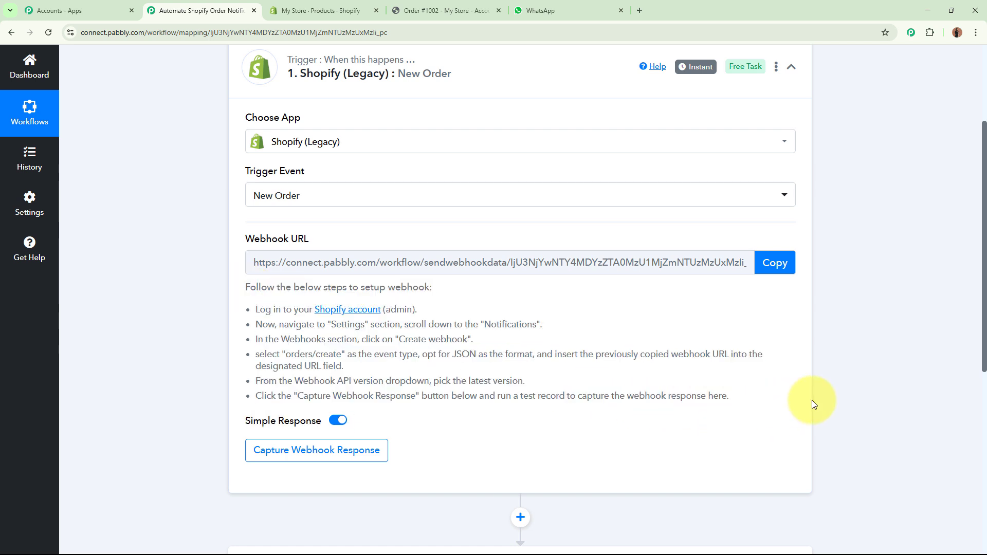
{"action": "left_click", "coordinate": [777, 263]}
{"action": "scroll", "coordinate": [857, 284], "scroll_direction": "up", "scroll_amount": 3}
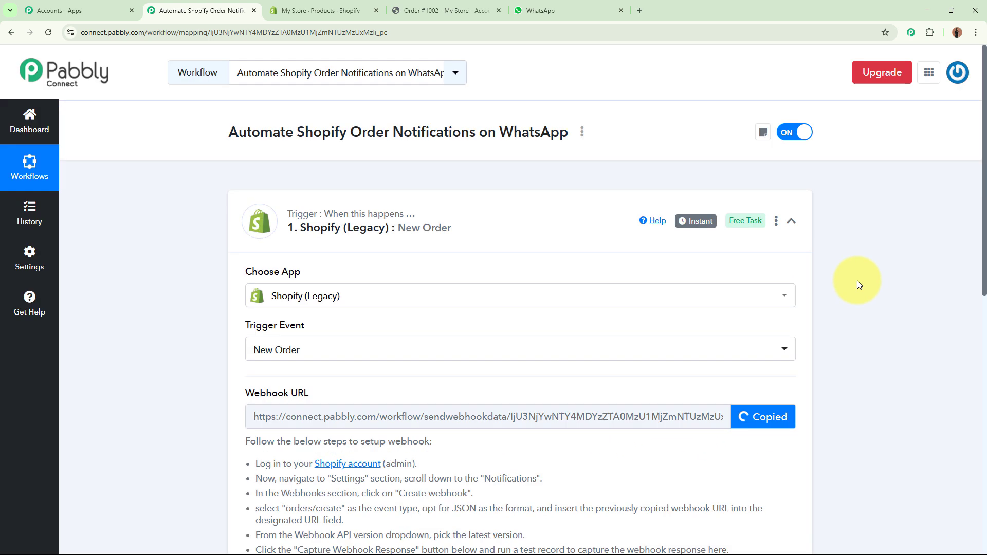
Step: Switch to the Shopify admin and start a new webhook in the store's notification settings
{"action": "left_click", "coordinate": [299, 6]}
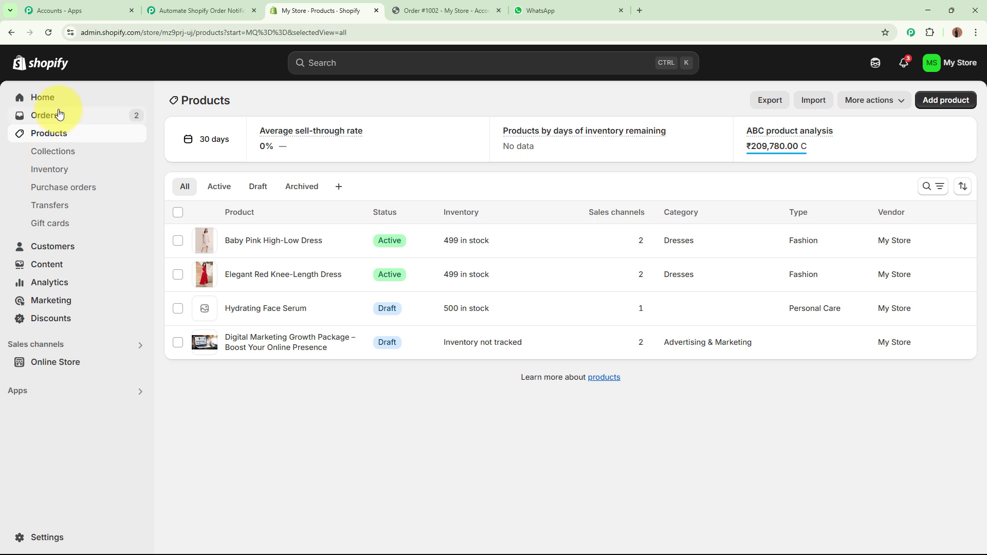
{"action": "left_click", "coordinate": [58, 538]}
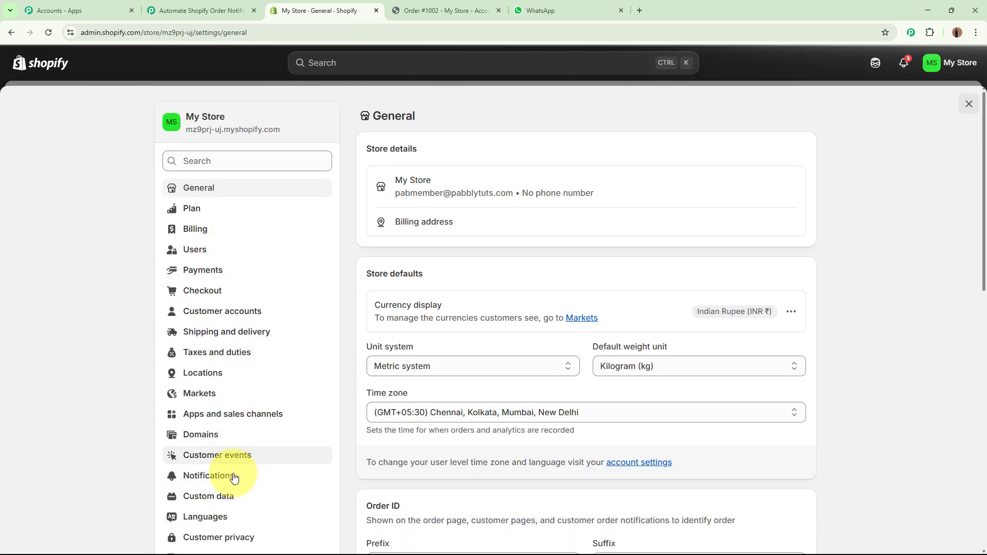
{"action": "left_click", "coordinate": [233, 478]}
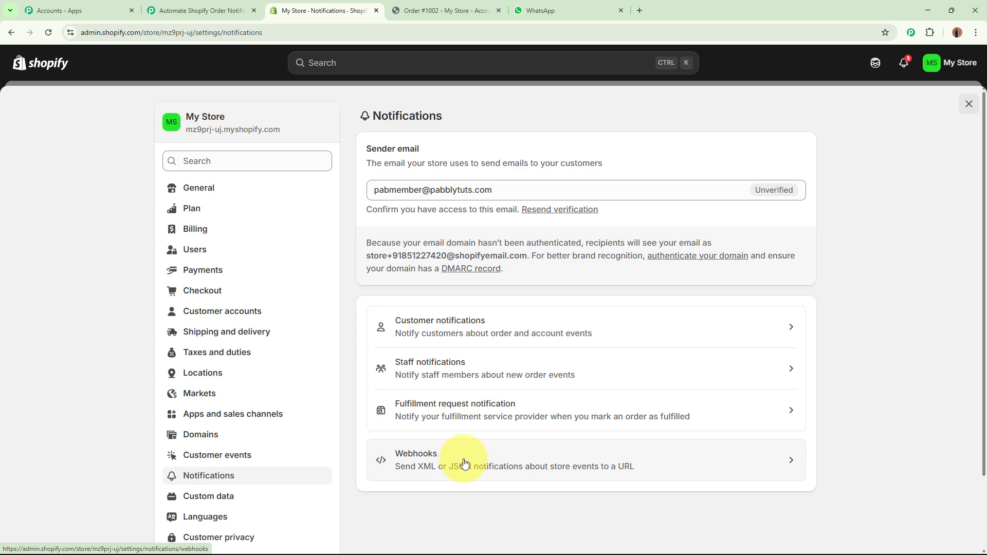
{"action": "left_click", "coordinate": [464, 464]}
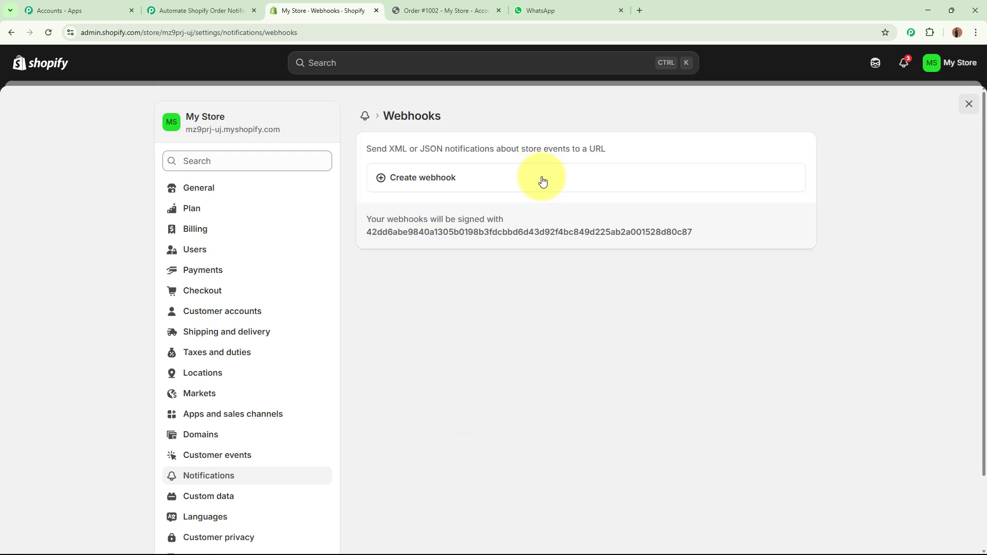
{"action": "left_click", "coordinate": [499, 181]}
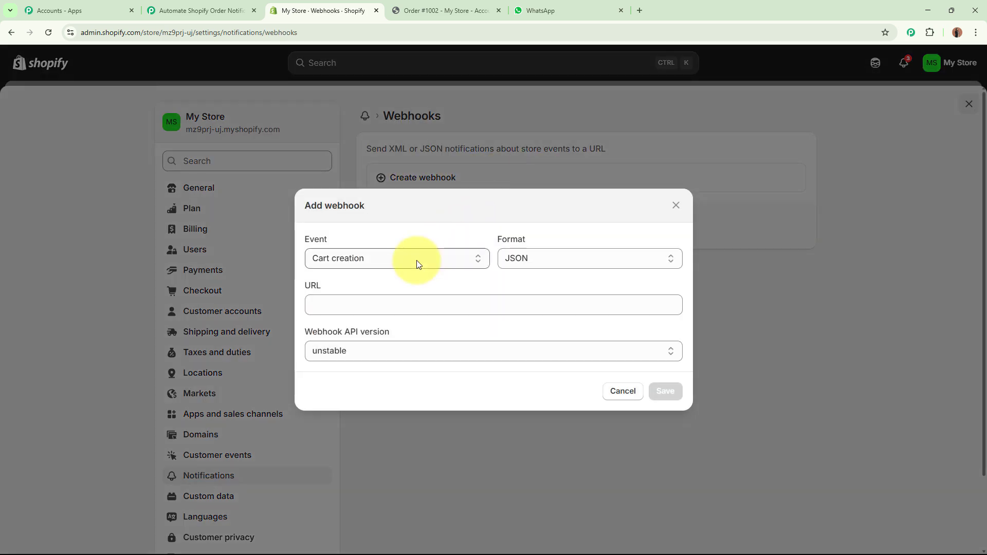
Step: Check the required event type in the Pabbly Connect instructions, and set the Shopify webhook's event to Order creation
{"action": "left_click", "coordinate": [203, 10]}
{"action": "scroll", "coordinate": [341, 359], "scroll_direction": "down", "scroll_amount": 3}
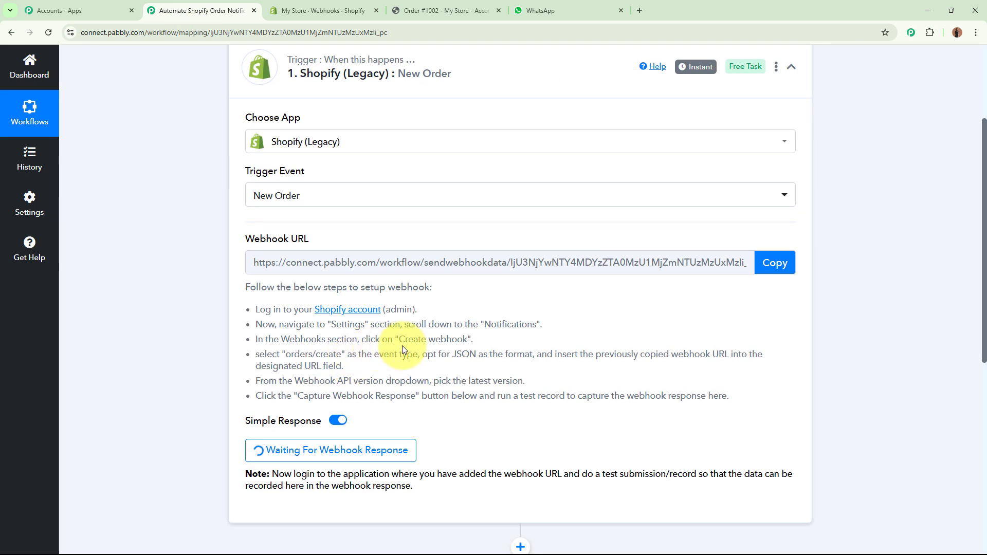
{"action": "left_click_drag", "start_coordinate": [285, 354], "coordinate": [337, 355]}
{"action": "left_click", "coordinate": [323, 10]}
{"action": "left_click", "coordinate": [338, 260]}
{"action": "scroll", "coordinate": [415, 449], "scroll_direction": "down", "scroll_amount": 1}
{"action": "scroll", "coordinate": [416, 448], "scroll_direction": "down", "scroll_amount": 15}
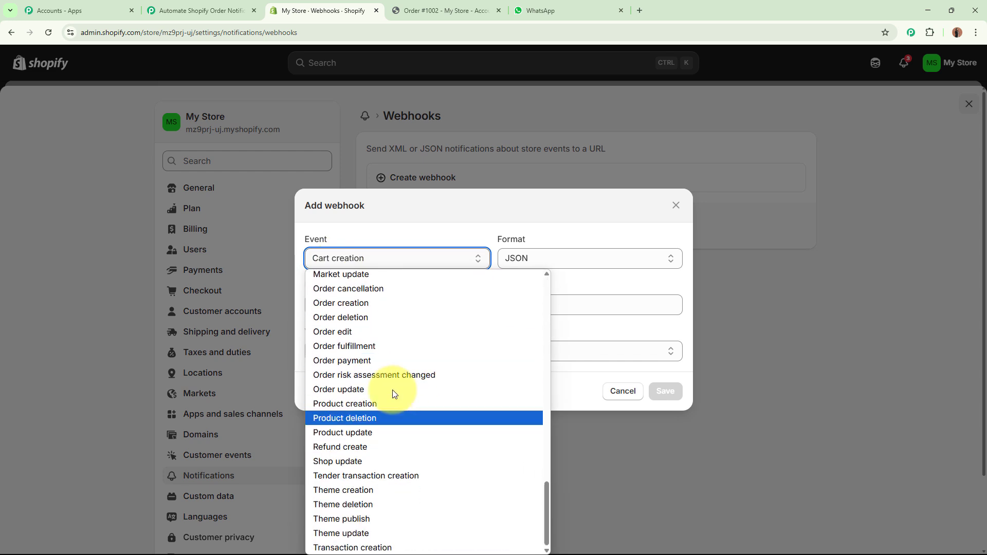
{"action": "left_click", "coordinate": [397, 303]}
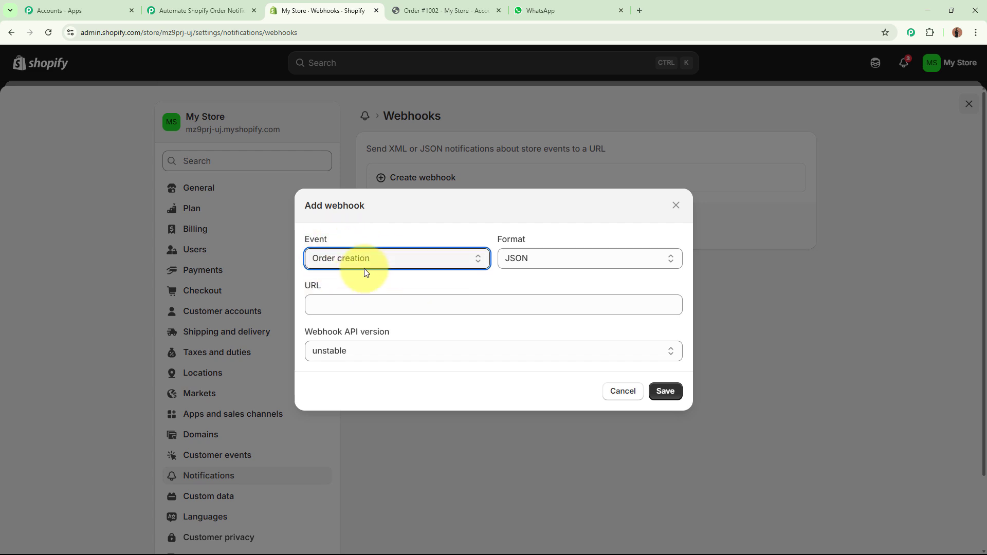
Step: Complete the webhook with JSON format, the copied Pabbly webhook URL and API version 2025-04 (Latest), and save it
{"action": "left_click", "coordinate": [546, 258]}
{"action": "left_click", "coordinate": [541, 278]}
{"action": "left_click", "coordinate": [463, 309]}
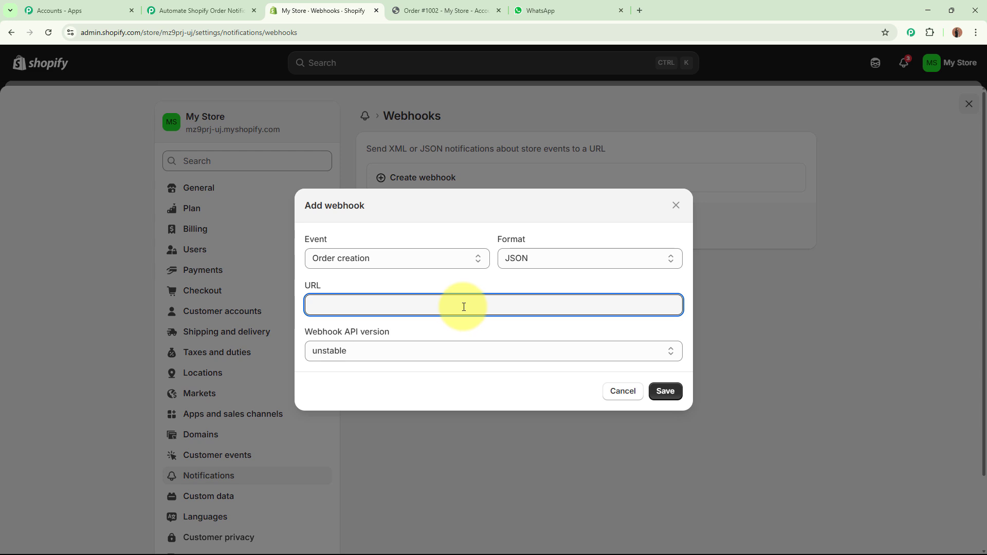
{"action": "key", "text": "ctrl+v"}
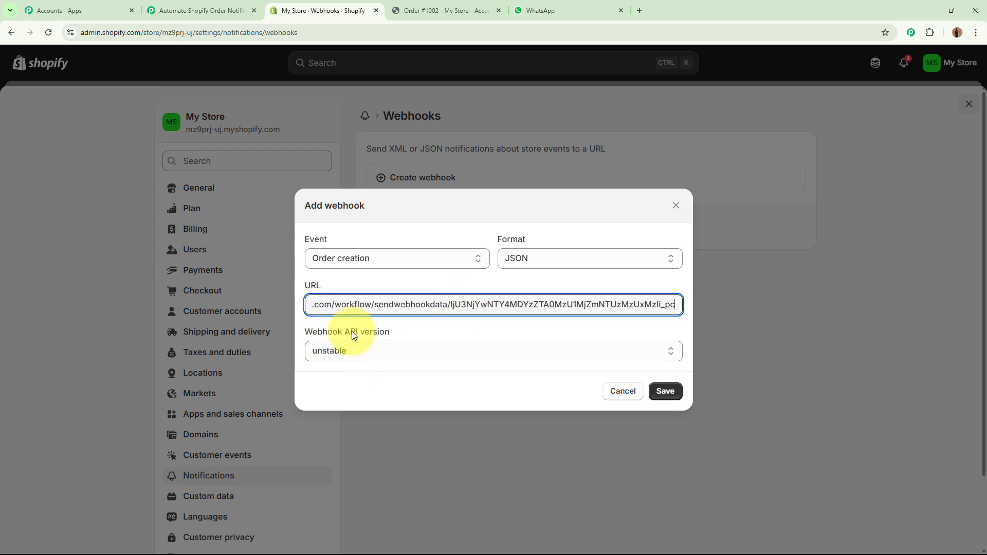
{"action": "left_click", "coordinate": [393, 353]}
{"action": "left_click", "coordinate": [406, 399]}
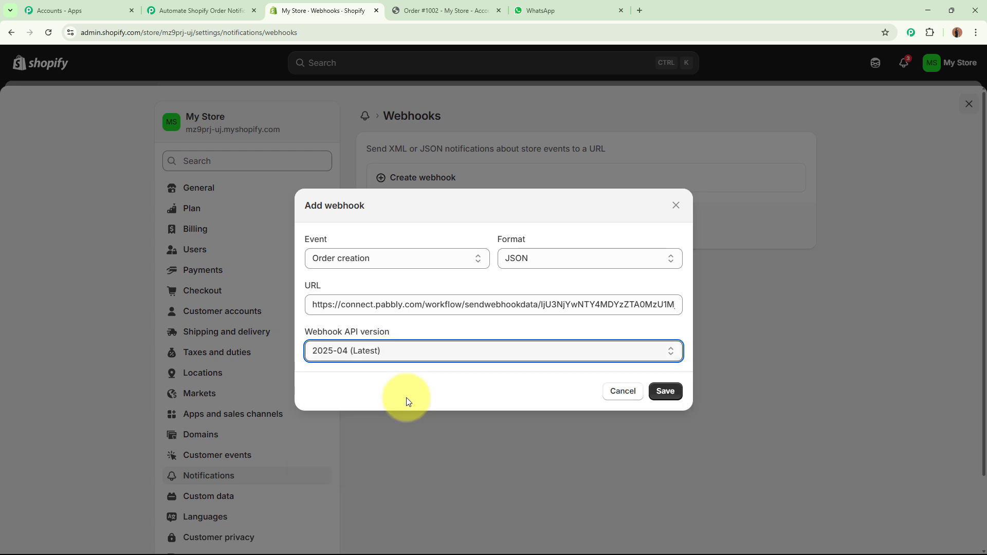
{"action": "left_click", "coordinate": [407, 400]}
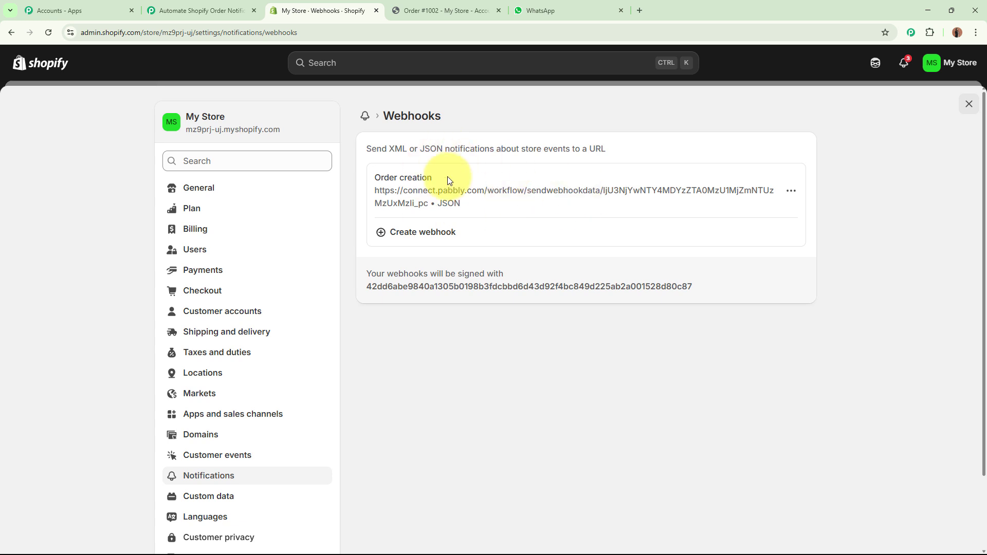
Step: Check the trigger's webhook response status in the Pabbly Connect workflow, and return to the Shopify webhooks page
{"action": "left_click", "coordinate": [194, 10]}
{"action": "scroll", "coordinate": [200, 271], "scroll_direction": "down", "scroll_amount": 4}
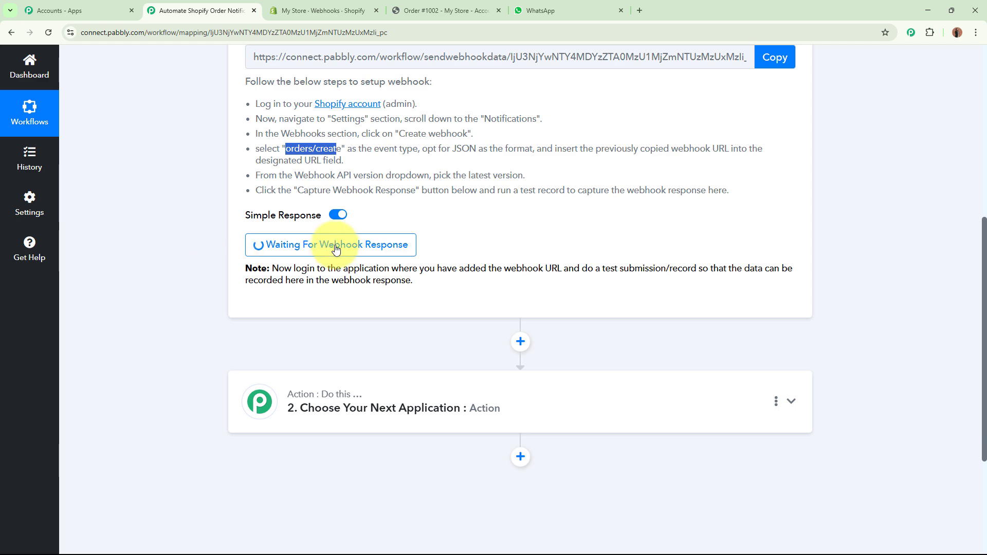
{"action": "left_click", "coordinate": [125, 206]}
{"action": "scroll", "coordinate": [126, 206], "scroll_direction": "up", "scroll_amount": 8}
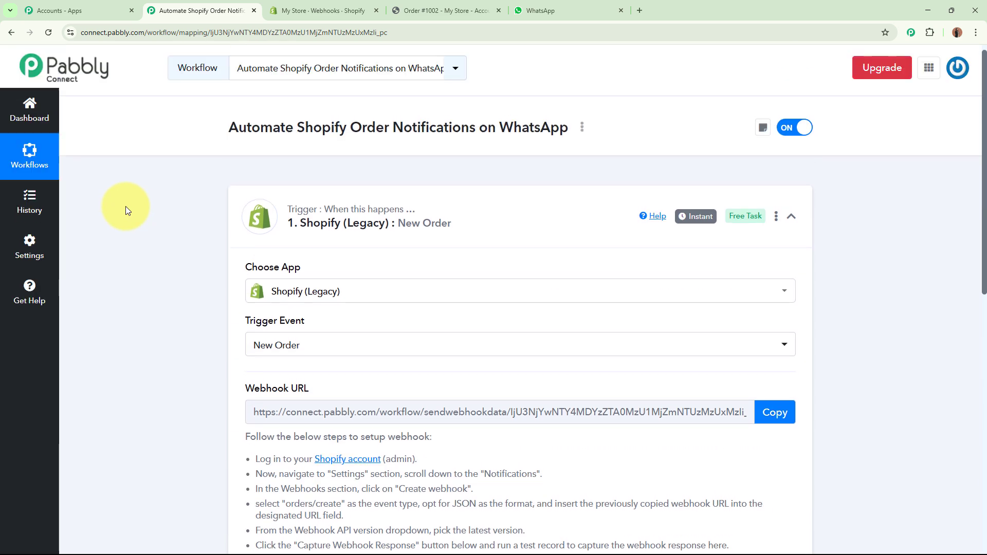
{"action": "left_click", "coordinate": [324, 11]}
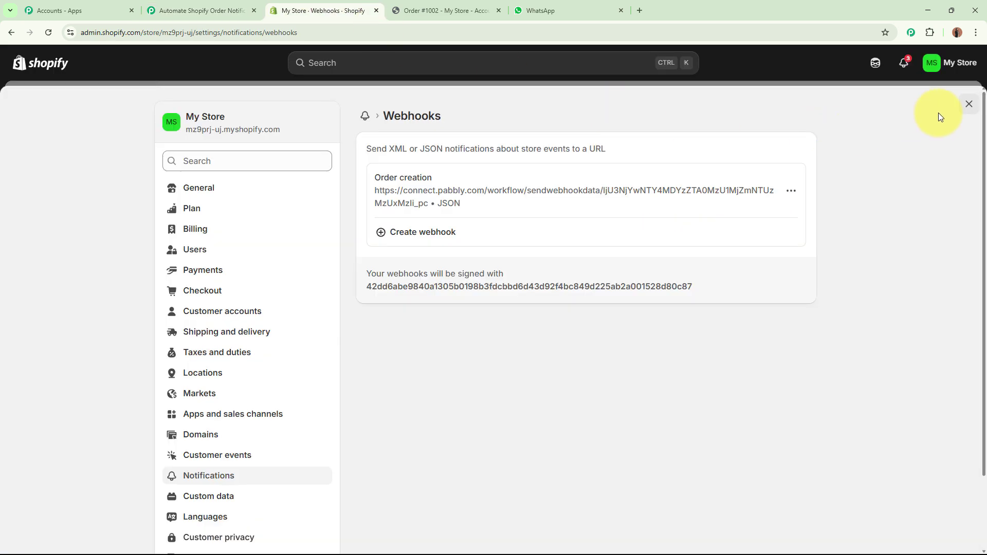
Step: Close the Shopify settings and check in the Pabbly Connect workflow whether the trigger is waiting for a webhook response
{"action": "left_click", "coordinate": [967, 109]}
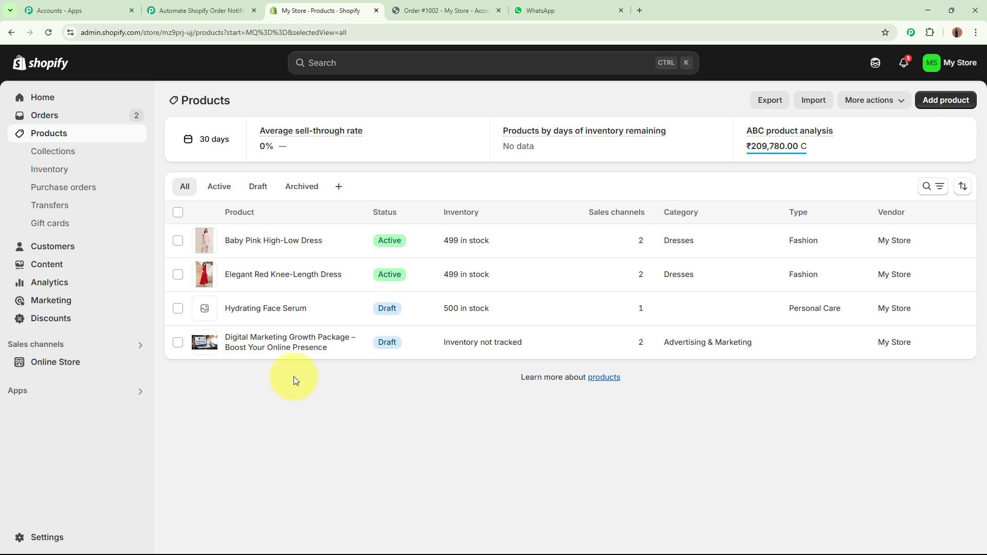
{"action": "left_click", "coordinate": [200, 5]}
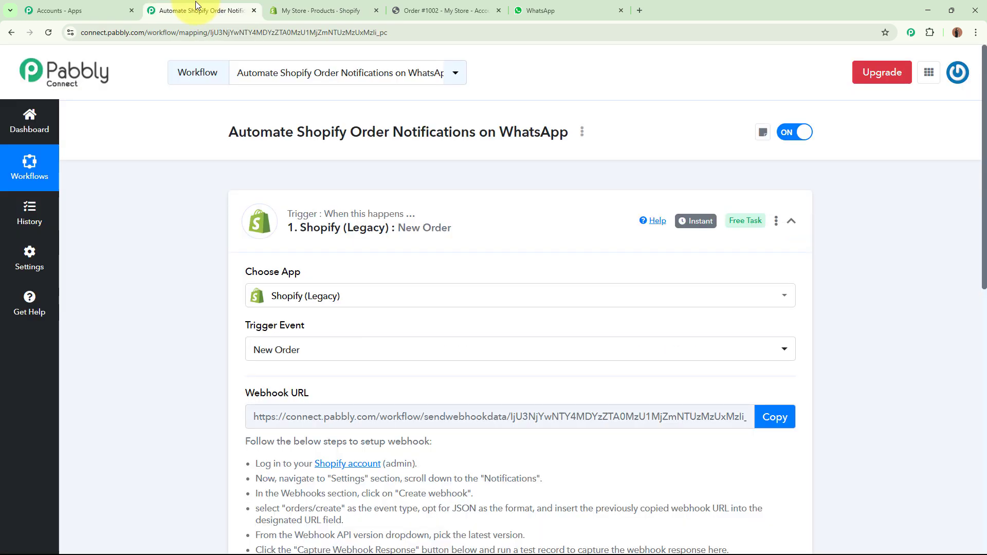
{"action": "scroll", "coordinate": [175, 304], "scroll_direction": "down", "scroll_amount": 5}
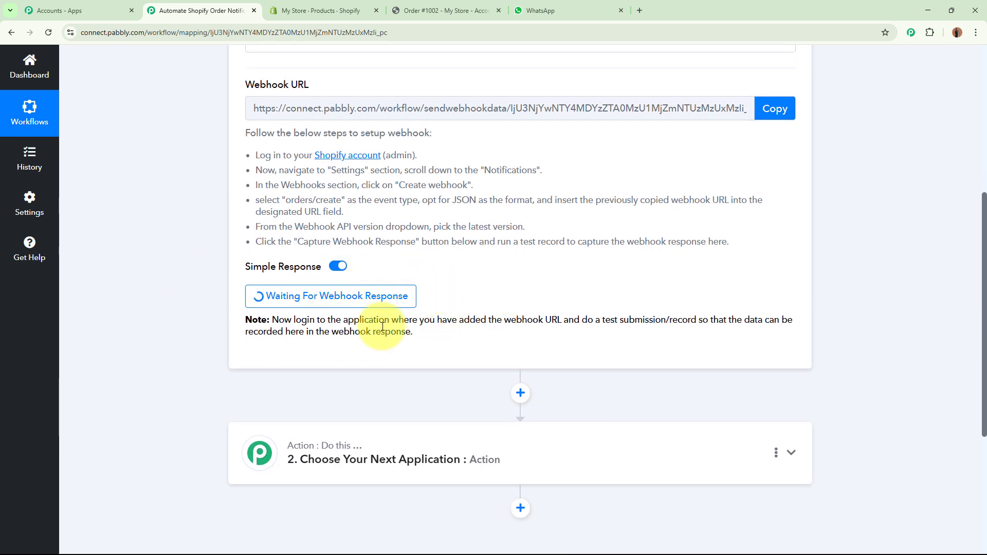
{"action": "scroll", "coordinate": [529, 308], "scroll_direction": "up", "scroll_amount": 3}
{"action": "scroll", "coordinate": [529, 307], "scroll_direction": "up", "scroll_amount": 3}
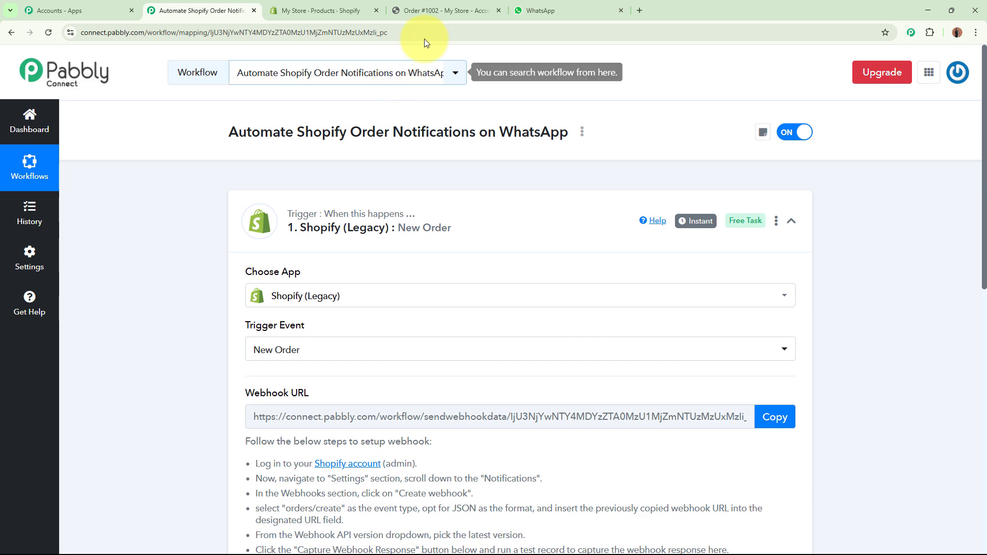
Step: Close the old order page and open the online store's storefront from the Shopify admin
{"action": "left_click", "coordinate": [441, 10]}
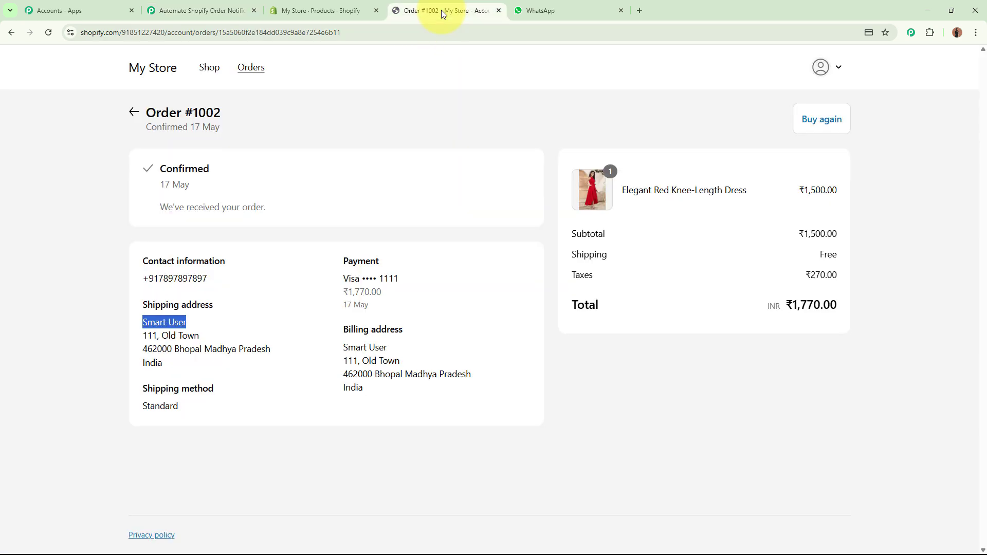
{"action": "left_click", "coordinate": [497, 9]}
{"action": "left_click", "coordinate": [339, 6]}
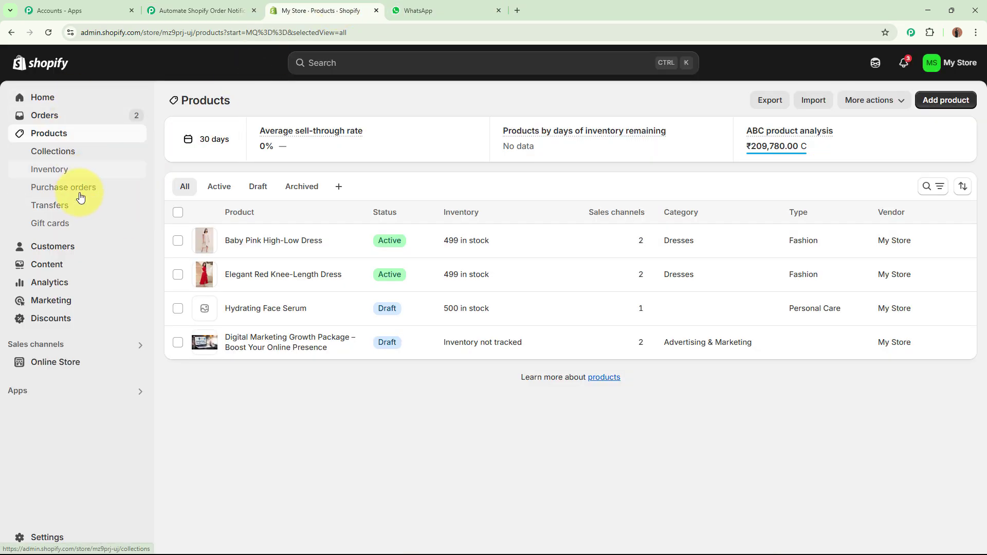
{"action": "left_click", "coordinate": [138, 363]}
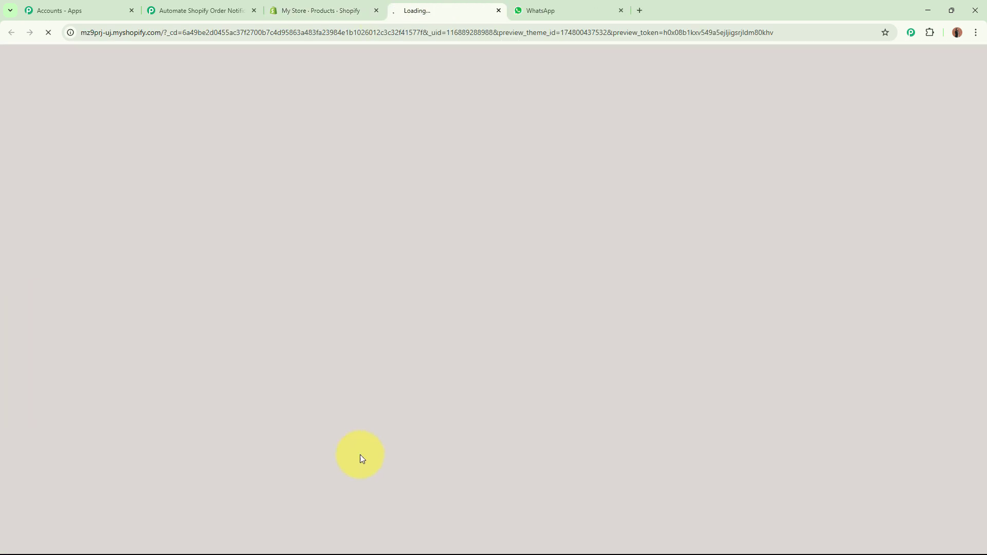
Step: Open the Baby Pink High-Low Dress in the storefront and start an immediate purchase of one piece
{"action": "scroll", "coordinate": [568, 234], "scroll_direction": "down", "scroll_amount": 5}
{"action": "scroll", "coordinate": [567, 233], "scroll_direction": "down", "scroll_amount": 6}
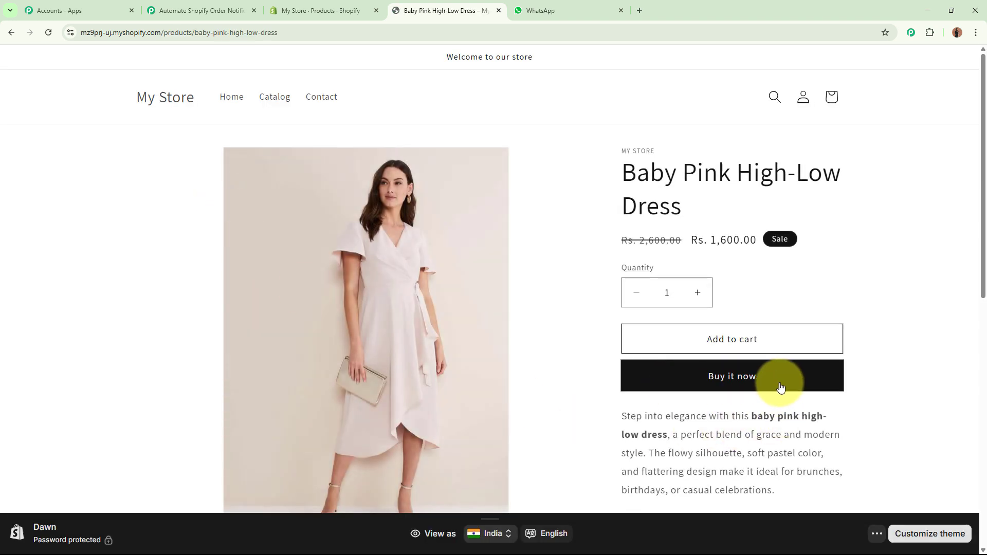
{"action": "left_click_drag", "start_coordinate": [633, 171], "coordinate": [771, 205]}
{"action": "left_click", "coordinate": [754, 365]}
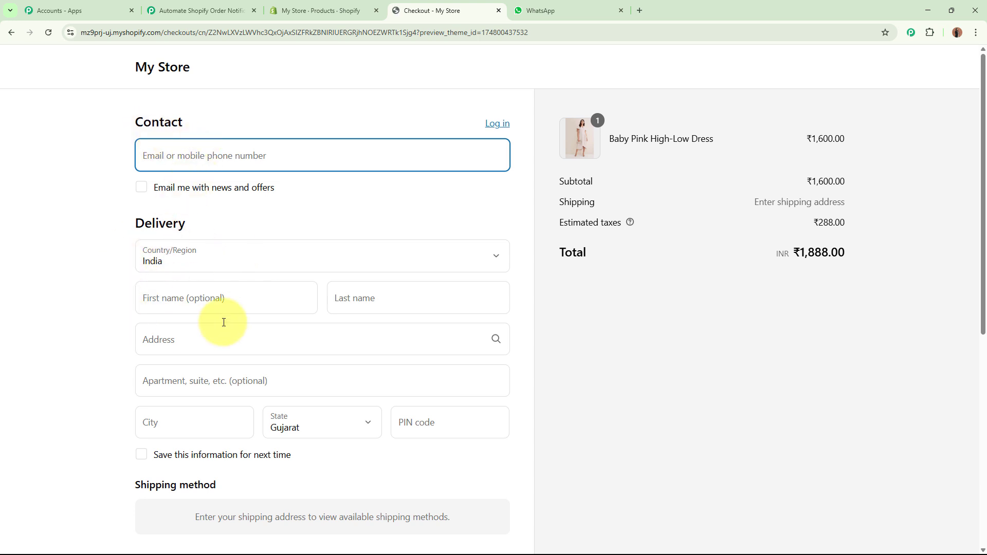
Step: Look over the checkout form's contact, delivery and payment fields and the order total
{"action": "scroll", "coordinate": [242, 313], "scroll_direction": "down", "scroll_amount": 3}
{"action": "scroll", "coordinate": [242, 315], "scroll_direction": "down", "scroll_amount": 5}
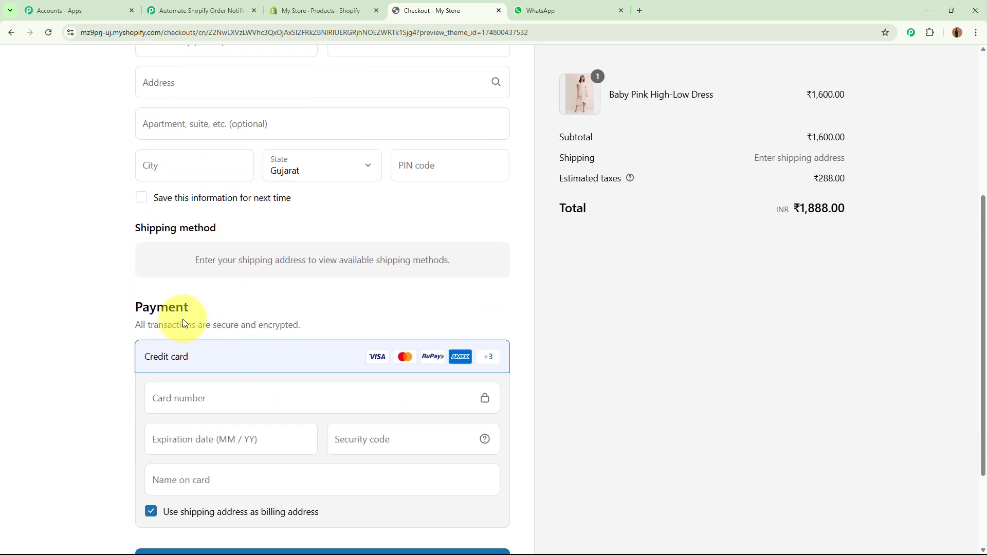
{"action": "scroll", "coordinate": [307, 400], "scroll_direction": "up", "scroll_amount": 3}
{"action": "scroll", "coordinate": [307, 400], "scroll_direction": "up", "scroll_amount": 2}
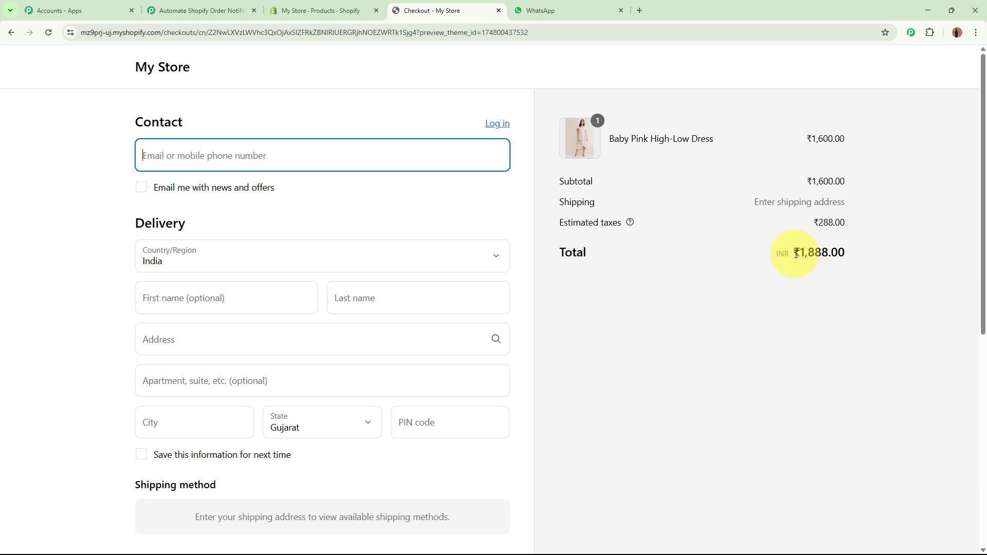
{"action": "left_click_drag", "start_coordinate": [800, 252], "coordinate": [846, 252]}
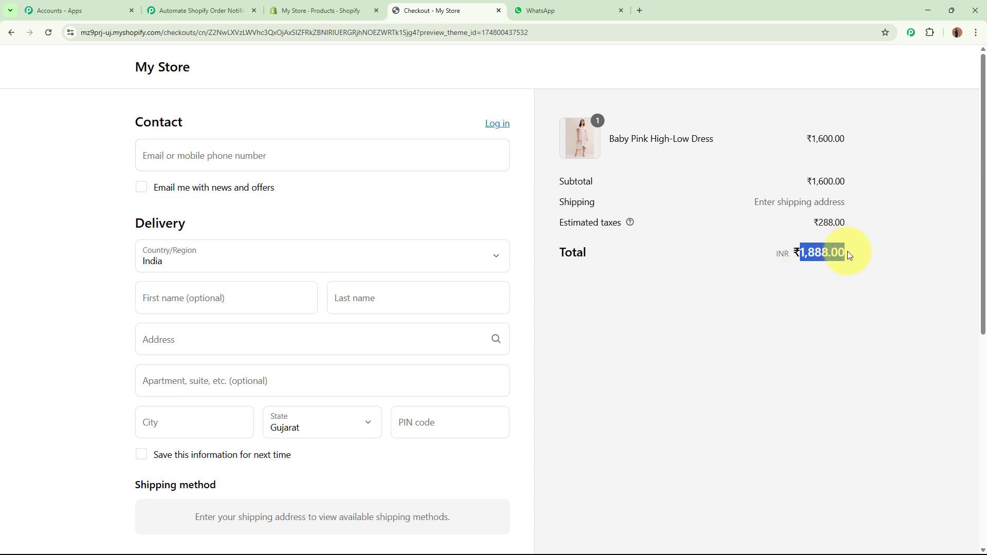
{"action": "left_click", "coordinate": [847, 287]}
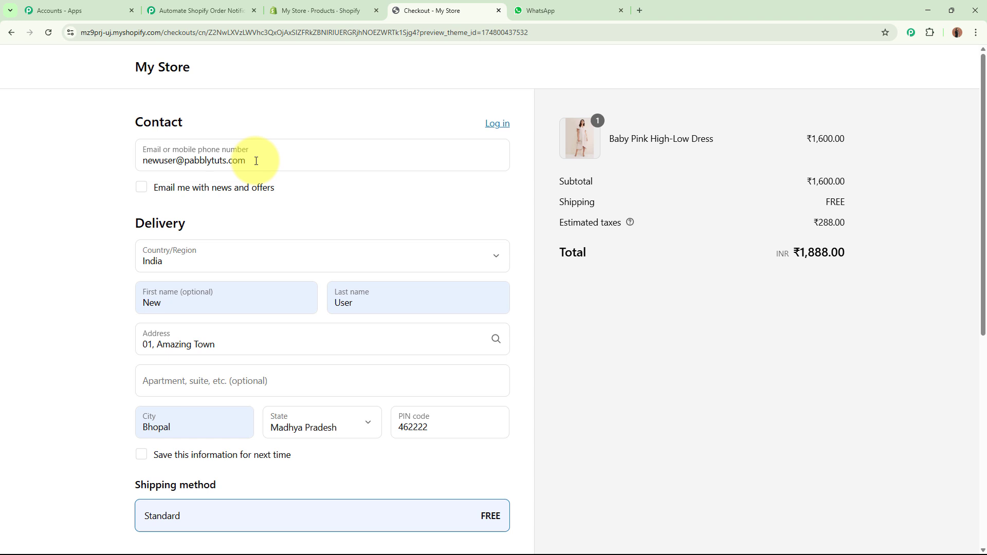
Step: Review the filled-in contact, delivery and card details, pay for the test order, and decline saving the address in the browser
{"action": "scroll", "coordinate": [256, 161], "scroll_direction": "down", "scroll_amount": 2}
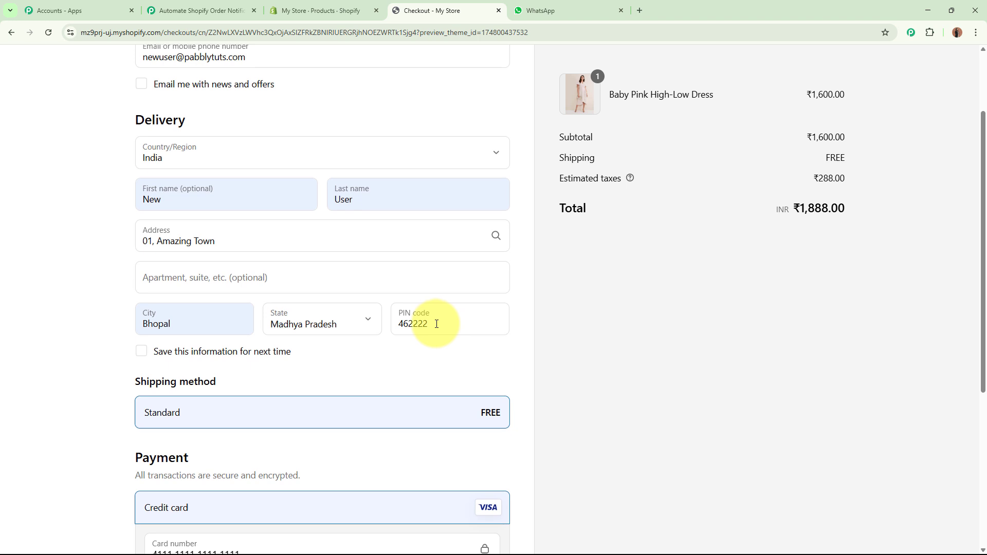
{"action": "scroll", "coordinate": [389, 316], "scroll_direction": "down", "scroll_amount": 4}
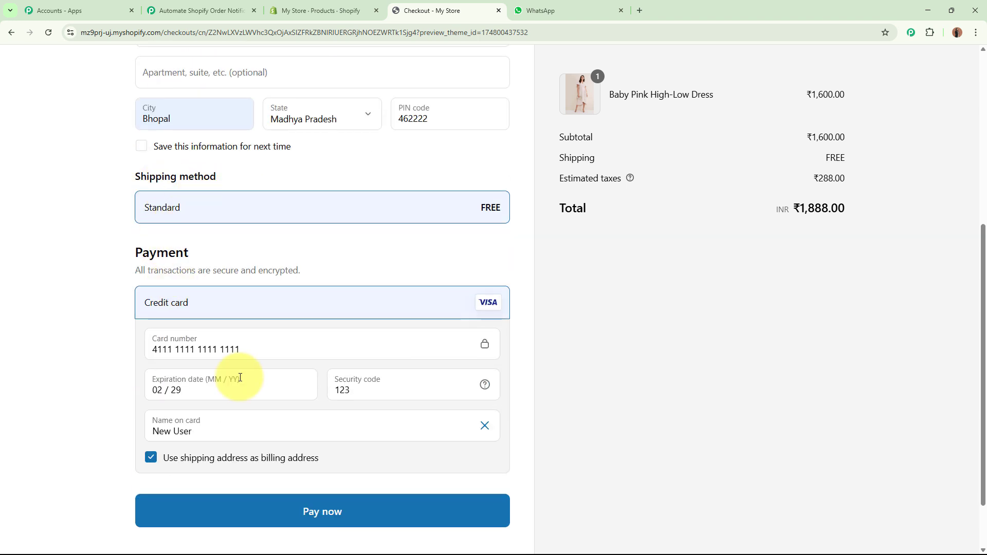
{"action": "scroll", "coordinate": [237, 371], "scroll_direction": "down", "scroll_amount": 1}
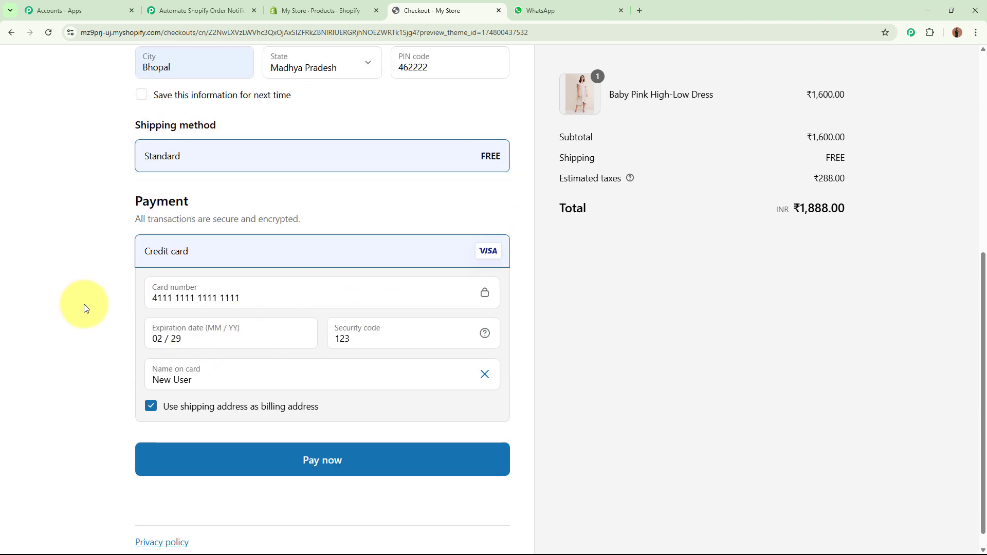
{"action": "scroll", "coordinate": [85, 304], "scroll_direction": "down", "scroll_amount": 1}
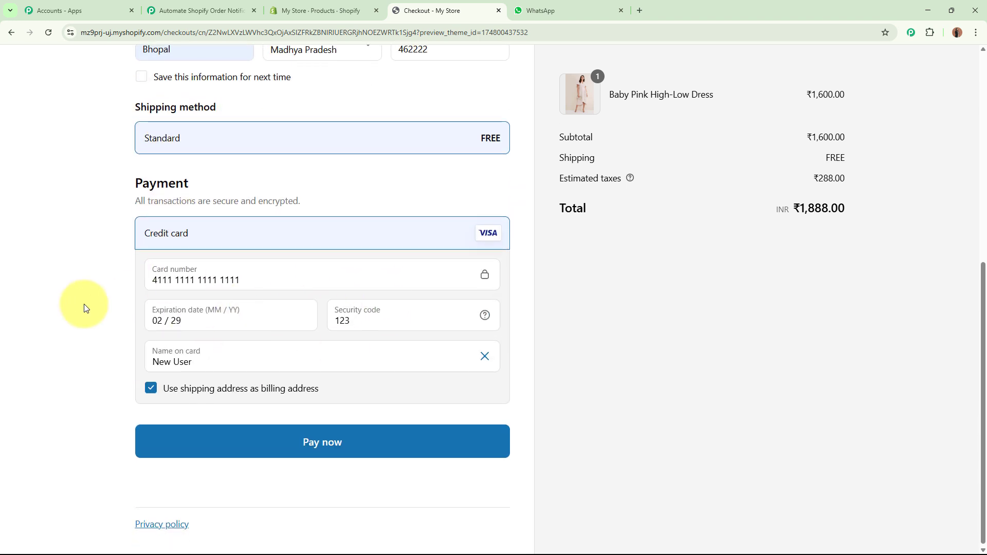
{"action": "left_click", "coordinate": [357, 445]}
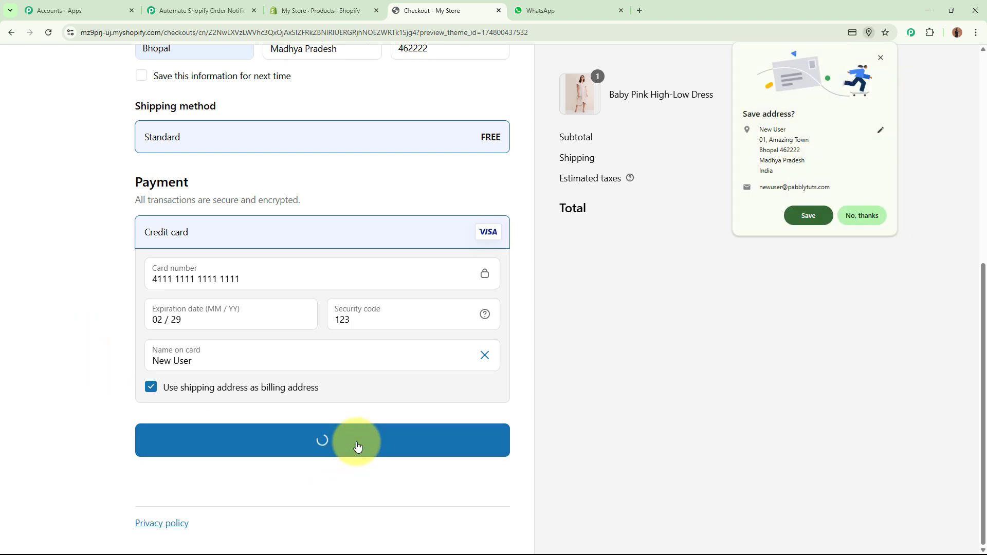
{"action": "left_click", "coordinate": [866, 216]}
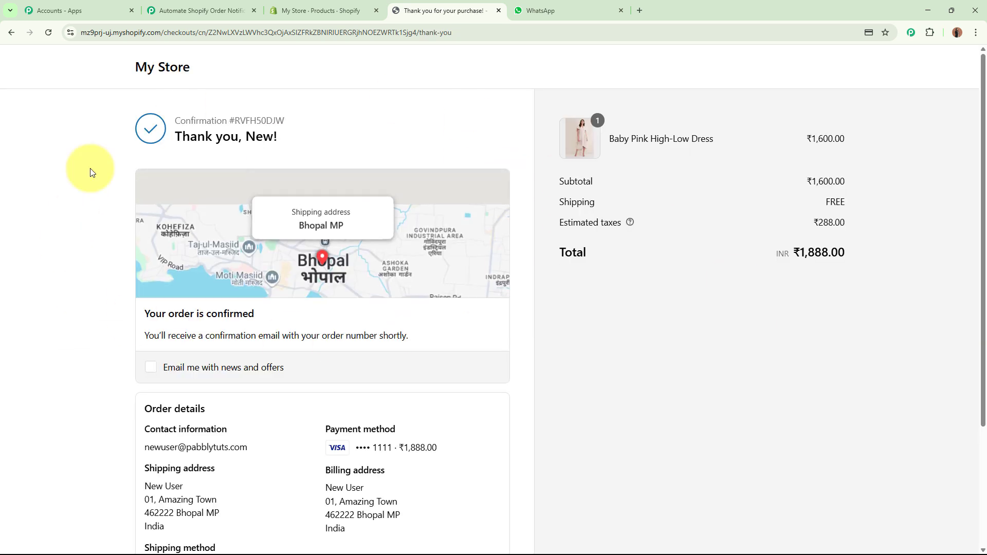
Step: Review the order confirmation page, including the thank-you message, the confirmation notice and the order details
{"action": "left_click_drag", "start_coordinate": [170, 146], "coordinate": [278, 139]}
{"action": "left_click", "coordinate": [331, 143]}
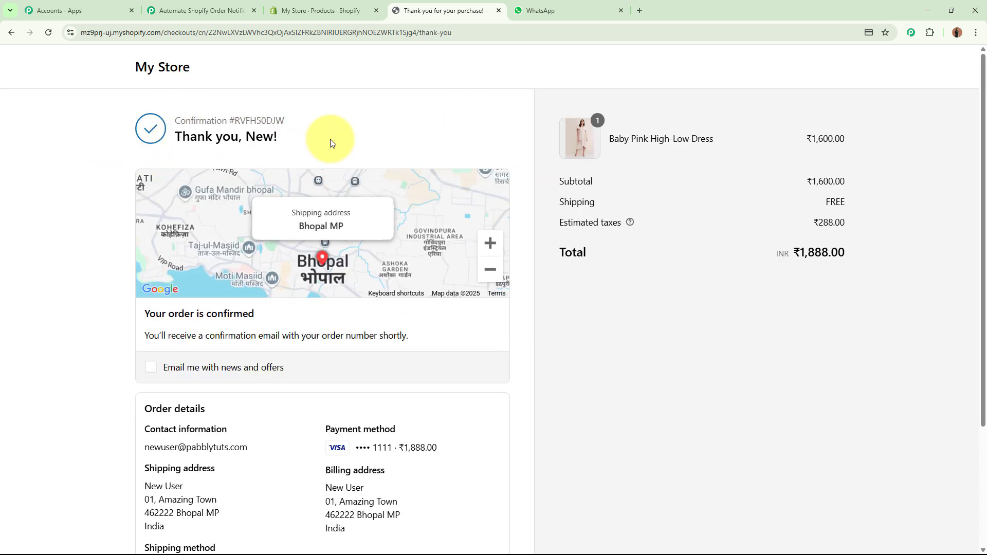
{"action": "left_click_drag", "start_coordinate": [144, 318], "coordinate": [293, 319]}
{"action": "left_click", "coordinate": [75, 309]}
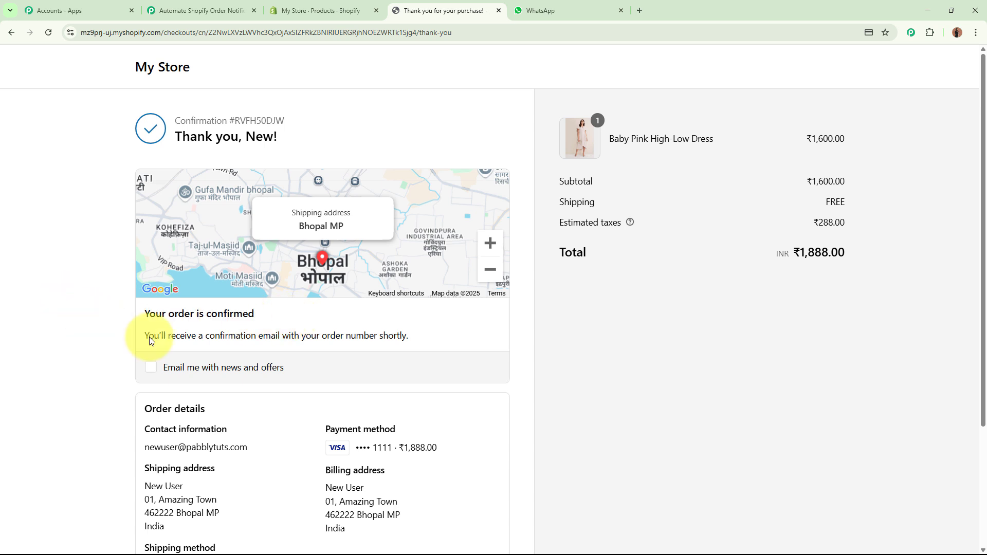
{"action": "scroll", "coordinate": [31, 288], "scroll_direction": "down", "scroll_amount": 3}
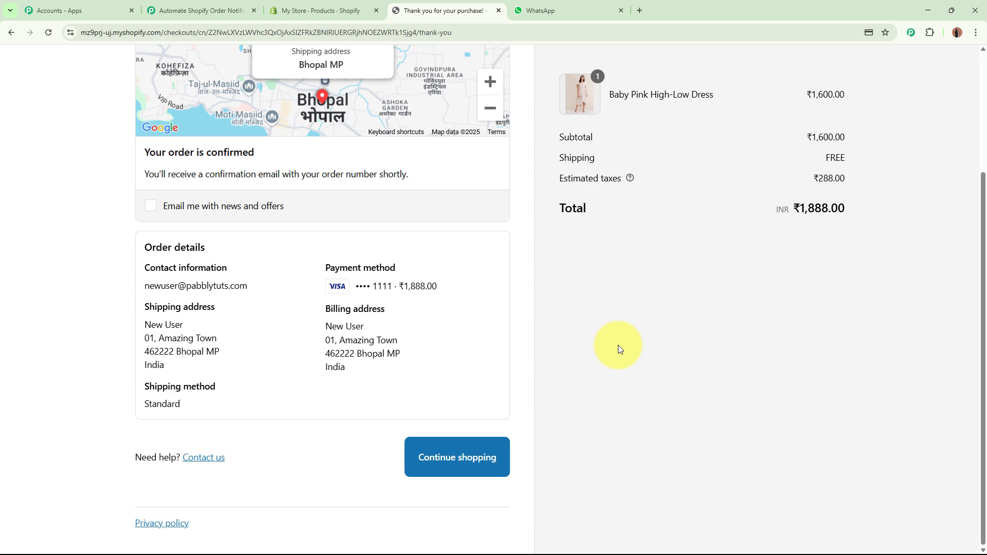
Step: Find the Total Price in the trigger's captured response in Pabbly Connect and compare it with the total on the order confirmation page
{"action": "left_click", "coordinate": [201, 6]}
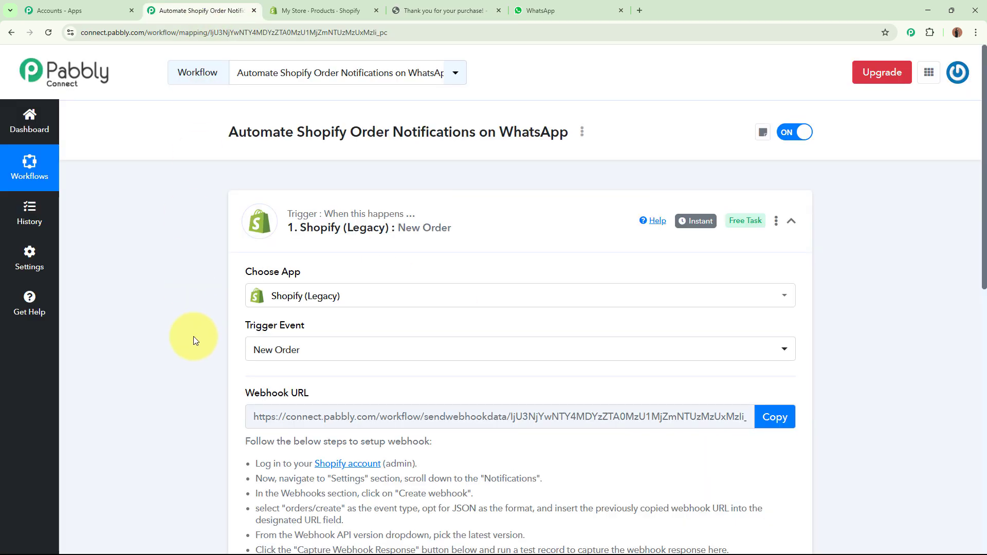
{"action": "scroll", "coordinate": [187, 330], "scroll_direction": "down", "scroll_amount": 12}
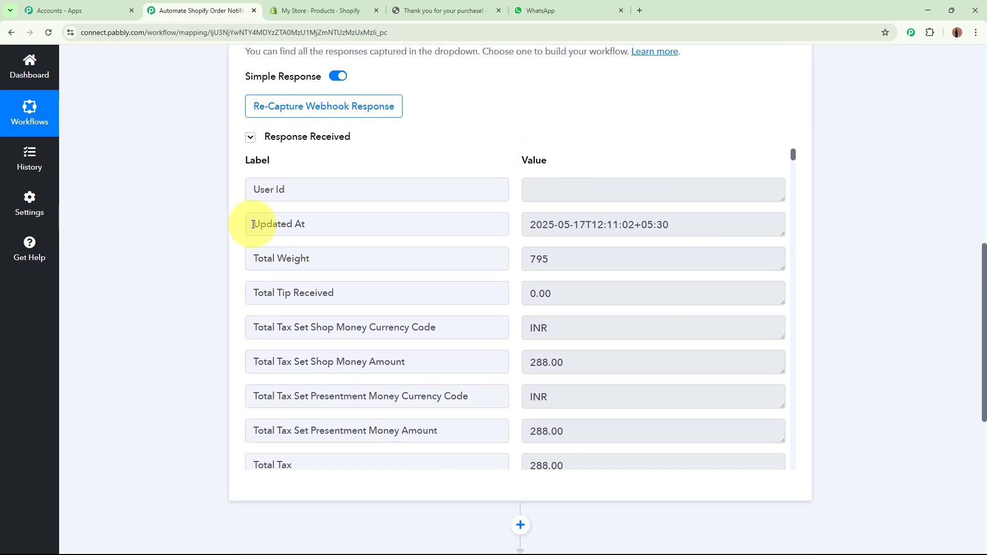
{"action": "scroll", "coordinate": [128, 278], "scroll_direction": "down", "scroll_amount": 1}
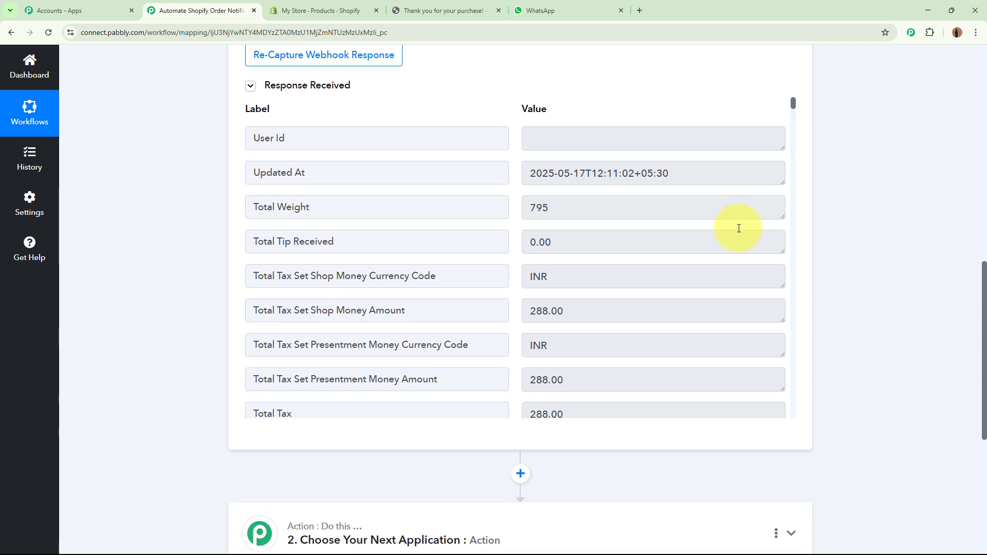
{"action": "left_click_drag", "start_coordinate": [794, 106], "coordinate": [791, 122]}
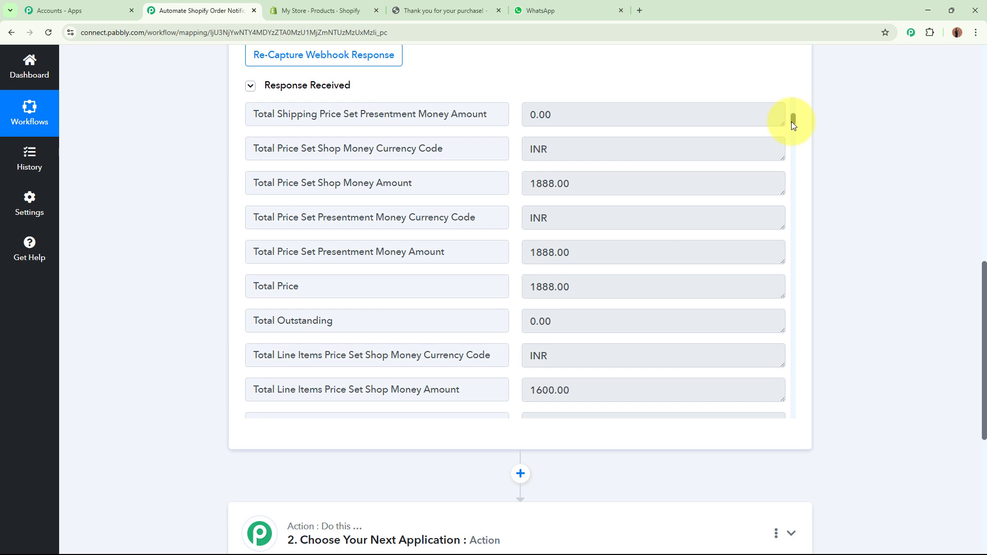
{"action": "left_click_drag", "start_coordinate": [577, 287], "coordinate": [535, 291]}
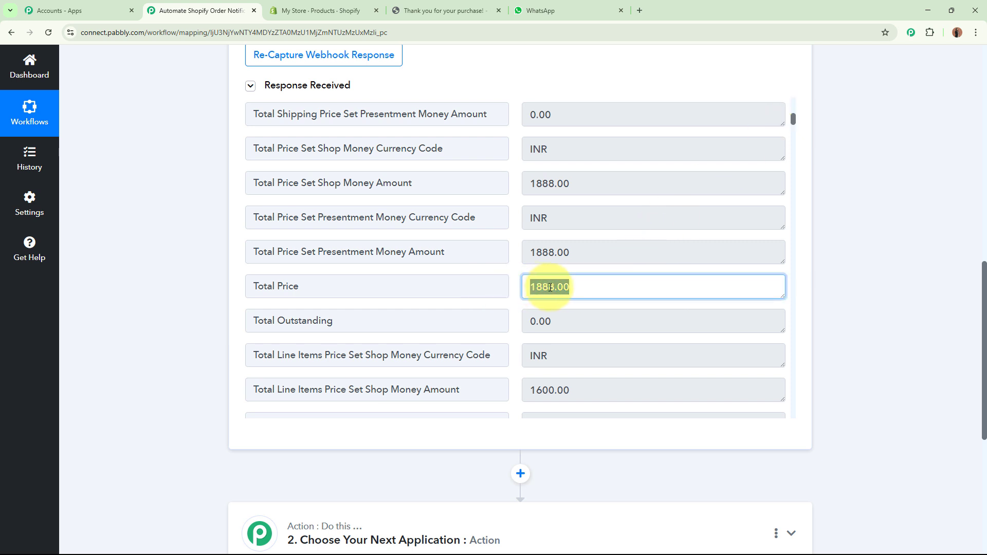
{"action": "left_click", "coordinate": [445, 10]}
{"action": "left_click_drag", "start_coordinate": [795, 208], "coordinate": [901, 204]}
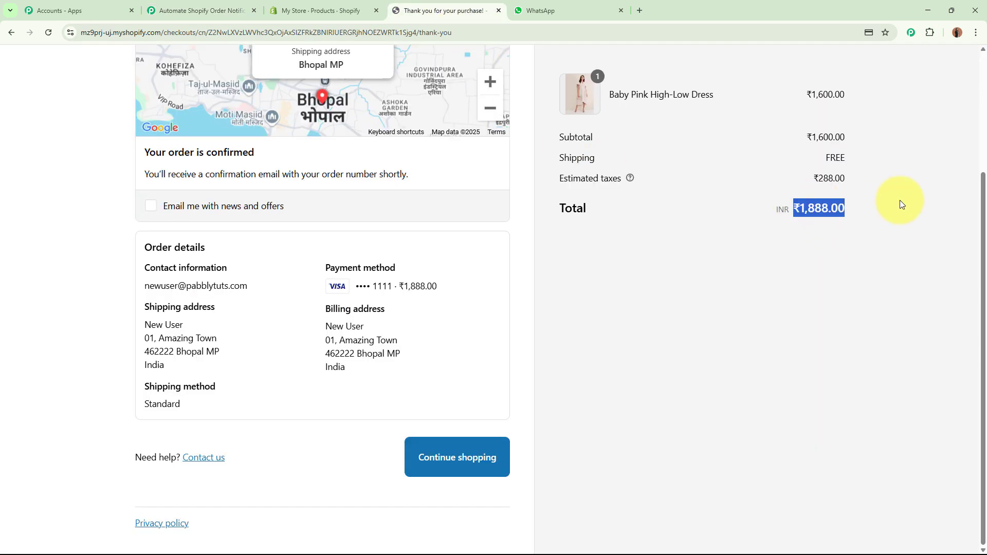
{"action": "left_click", "coordinate": [216, 10]}
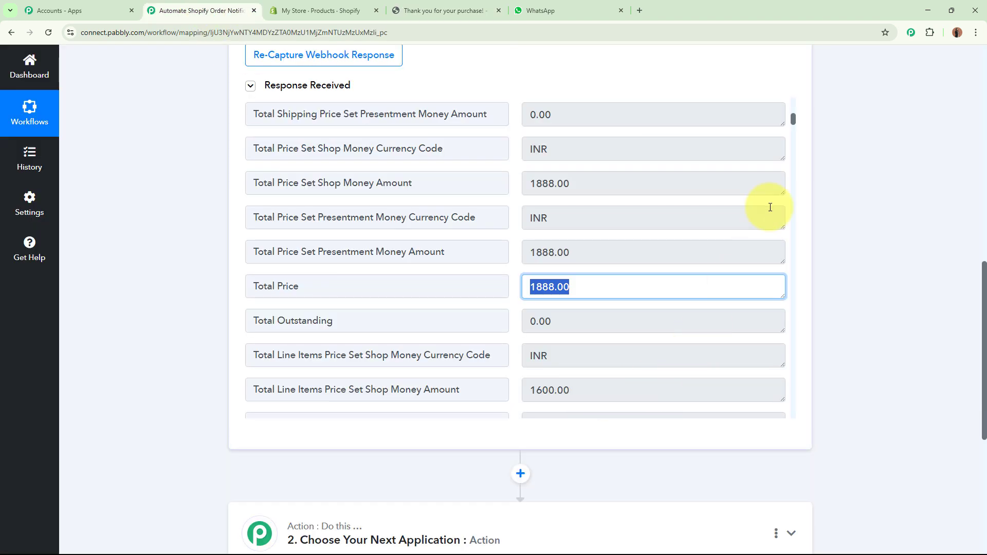
Step: Check the shipping address province, province code and zip in the captured webhook response
{"action": "left_click", "coordinate": [791, 123]}
{"action": "scroll", "coordinate": [317, 269], "scroll_direction": "down", "scroll_amount": 10}
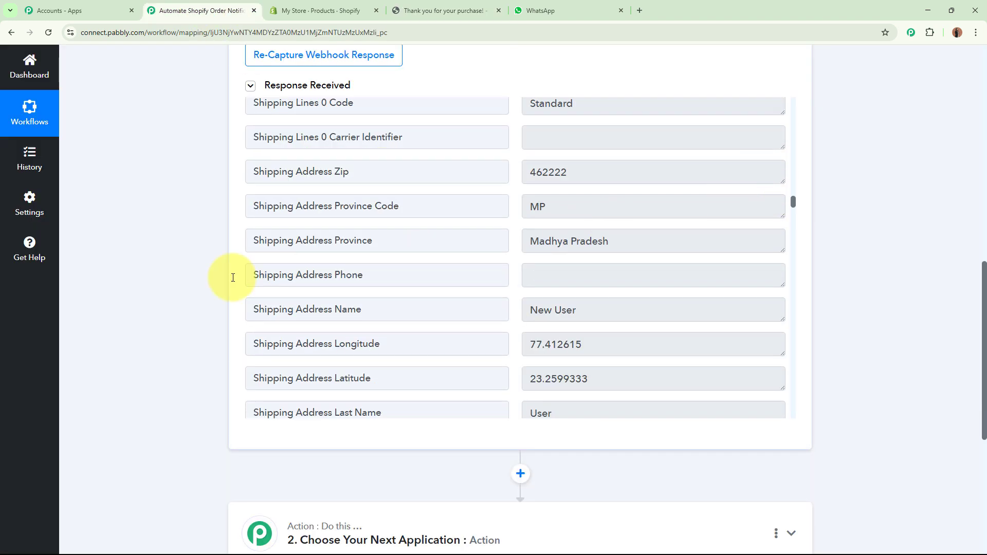
{"action": "triple_click", "coordinate": [624, 241]}
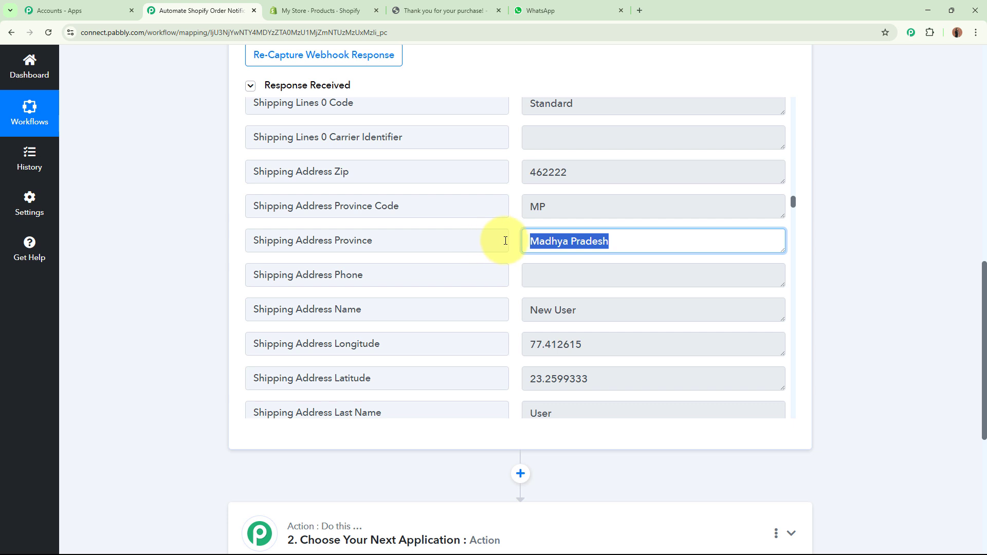
{"action": "double_click", "coordinate": [568, 205]}
{"action": "left_click", "coordinate": [556, 170]}
{"action": "double_click", "coordinate": [557, 170]}
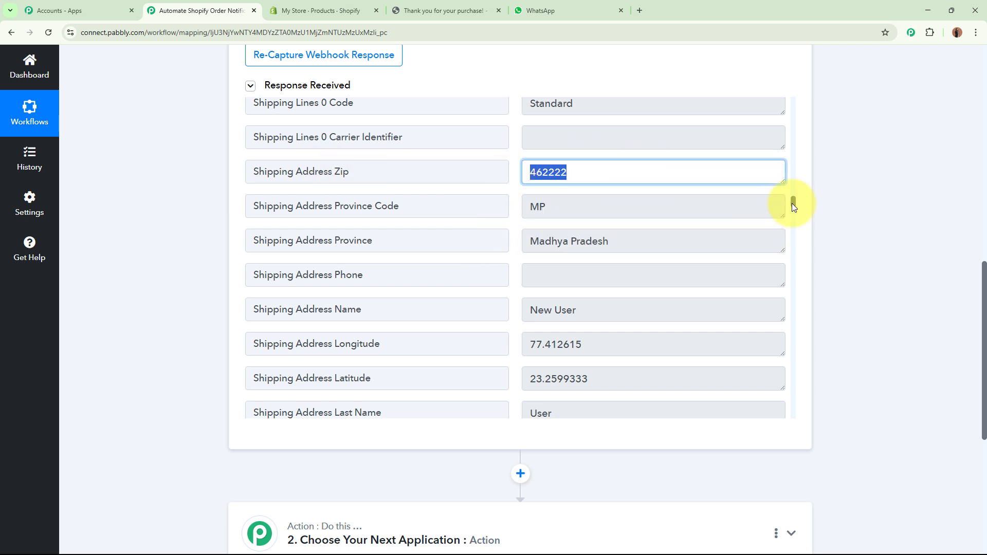
Step: Check the shipping address name, first name and last name in the captured webhook response
{"action": "scroll", "coordinate": [792, 206], "scroll_direction": "down", "scroll_amount": 3}
{"action": "scroll", "coordinate": [485, 169], "scroll_direction": "up", "scroll_amount": 1}
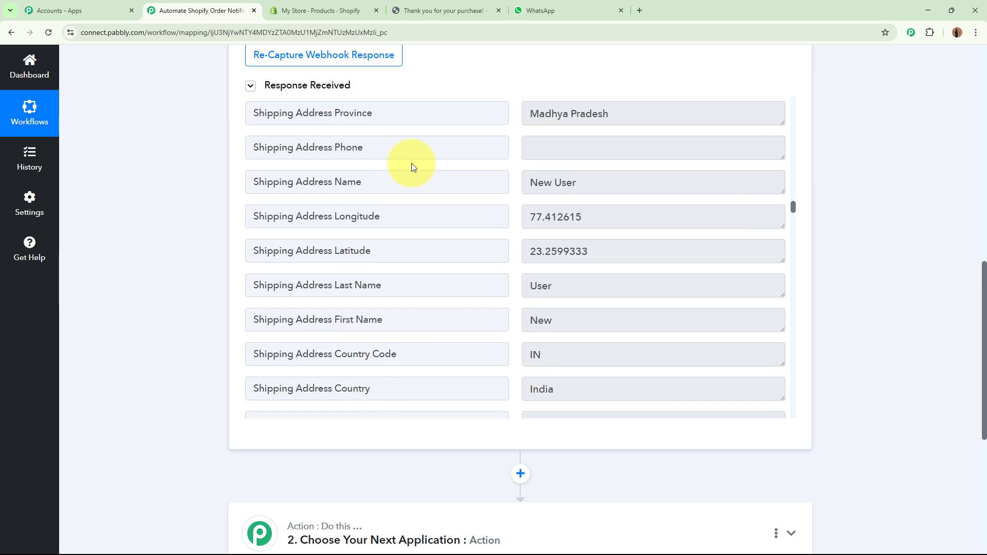
{"action": "triple_click", "coordinate": [613, 183]}
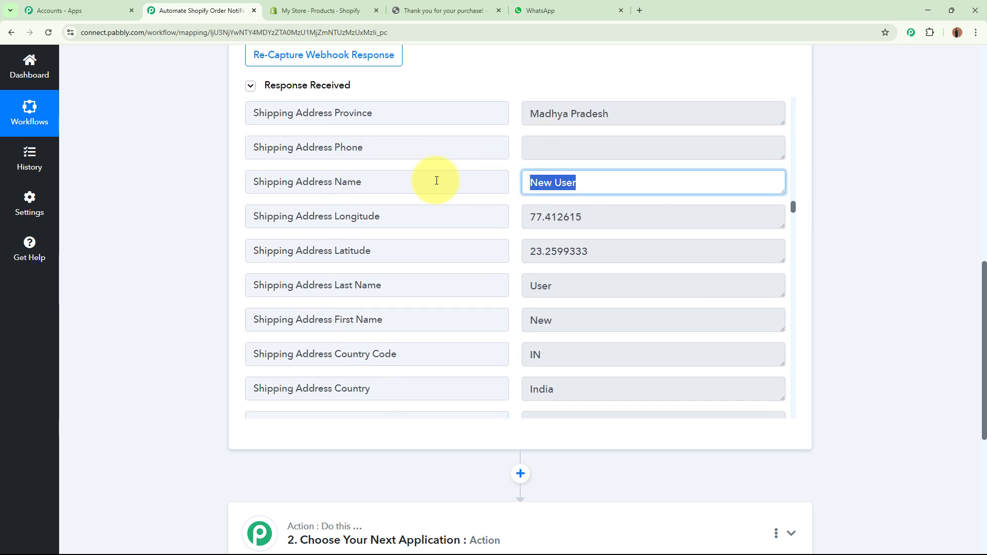
{"action": "double_click", "coordinate": [574, 324]}
{"action": "double_click", "coordinate": [597, 284]}
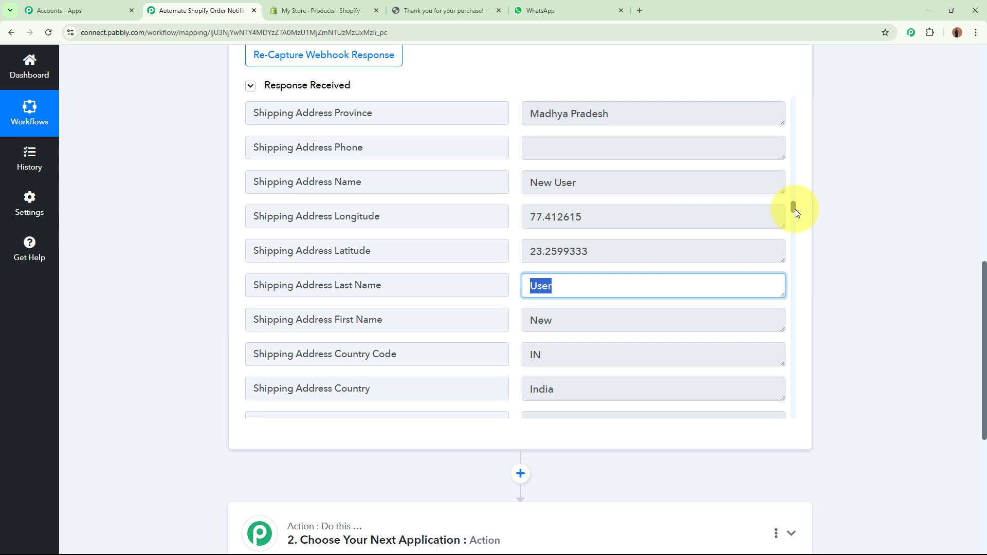
Step: Check the shipping address country, country code, city and first address line in the captured webhook response
{"action": "scroll", "coordinate": [795, 209], "scroll_direction": "down", "scroll_amount": 4}
{"action": "double_click", "coordinate": [561, 178]}
{"action": "double_click", "coordinate": [538, 144]}
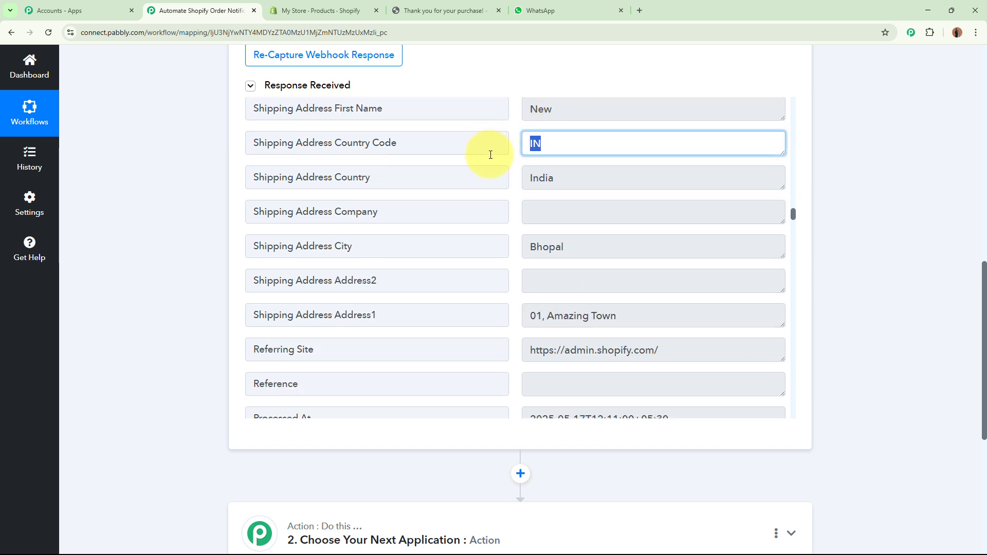
{"action": "double_click", "coordinate": [589, 247]}
{"action": "triple_click", "coordinate": [599, 318]}
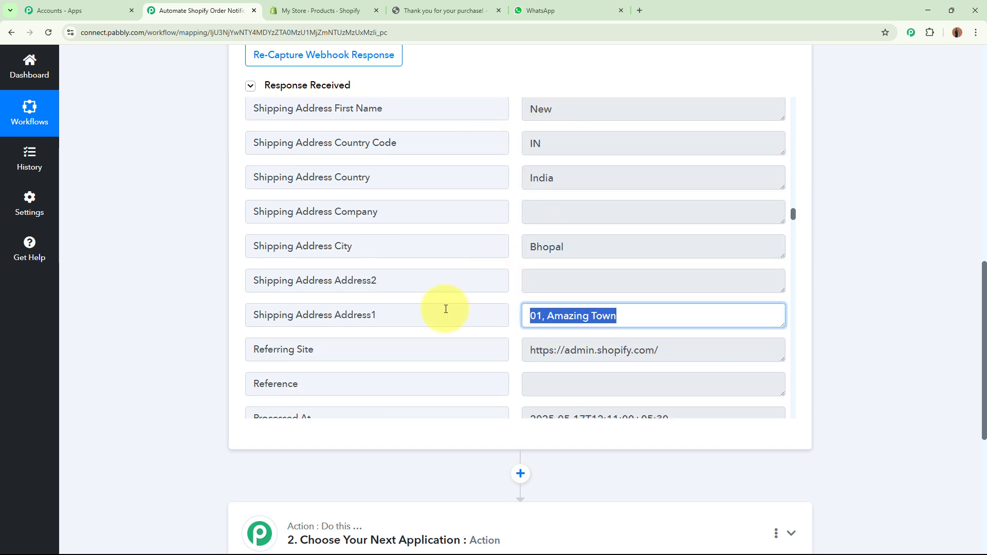
Step: Check the order's processing time, presentment currency and payment gateway name in the captured webhook response
{"action": "left_click_drag", "start_coordinate": [793, 217], "coordinate": [792, 225]}
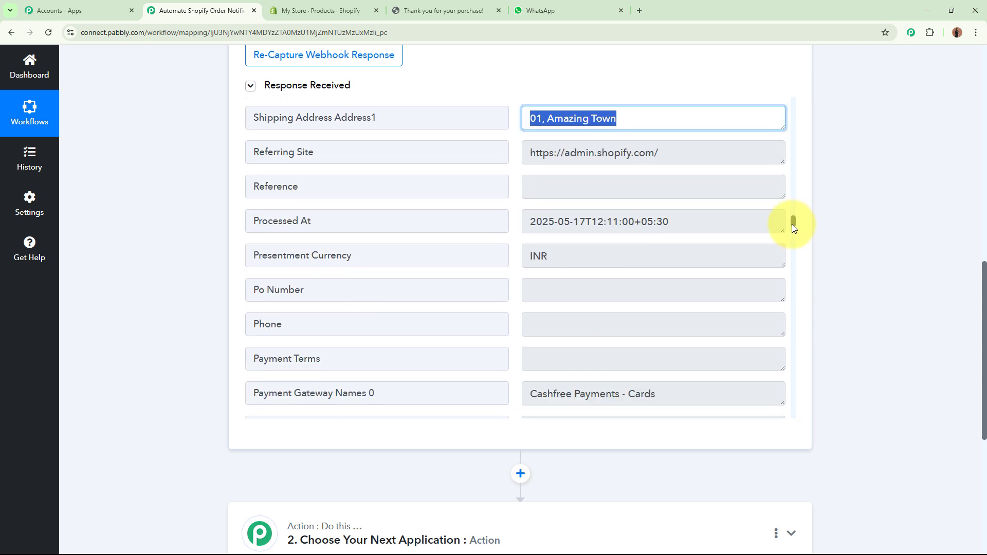
{"action": "triple_click", "coordinate": [692, 221]}
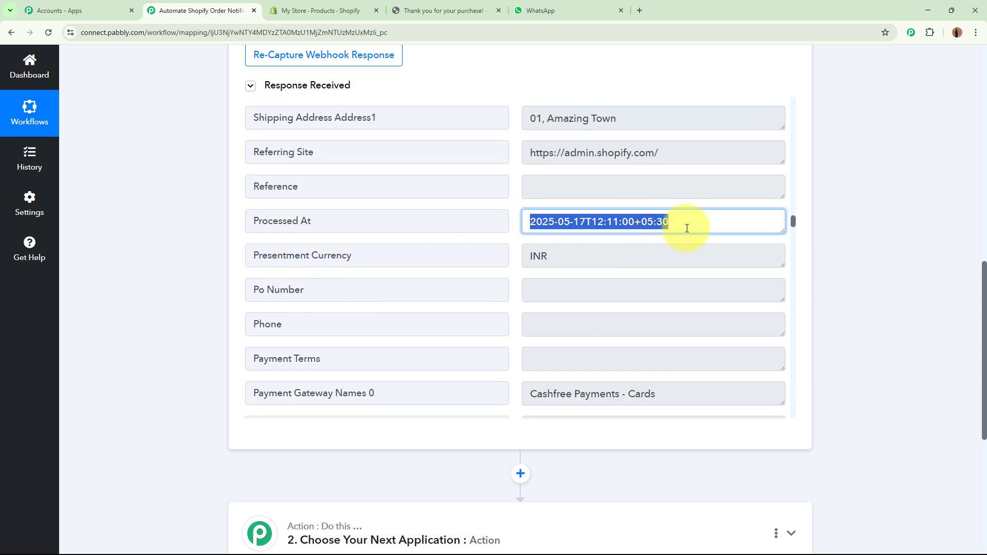
{"action": "double_click", "coordinate": [584, 257]}
{"action": "left_click_drag", "start_coordinate": [794, 222], "coordinate": [793, 229]}
{"action": "left_click_drag", "start_coordinate": [677, 180], "coordinate": [500, 183]}
Step: Check the merchant business entity ID, line item vendor and variant inventory management fields in the captured response
{"action": "left_click_drag", "start_coordinate": [792, 230], "coordinate": [791, 242]}
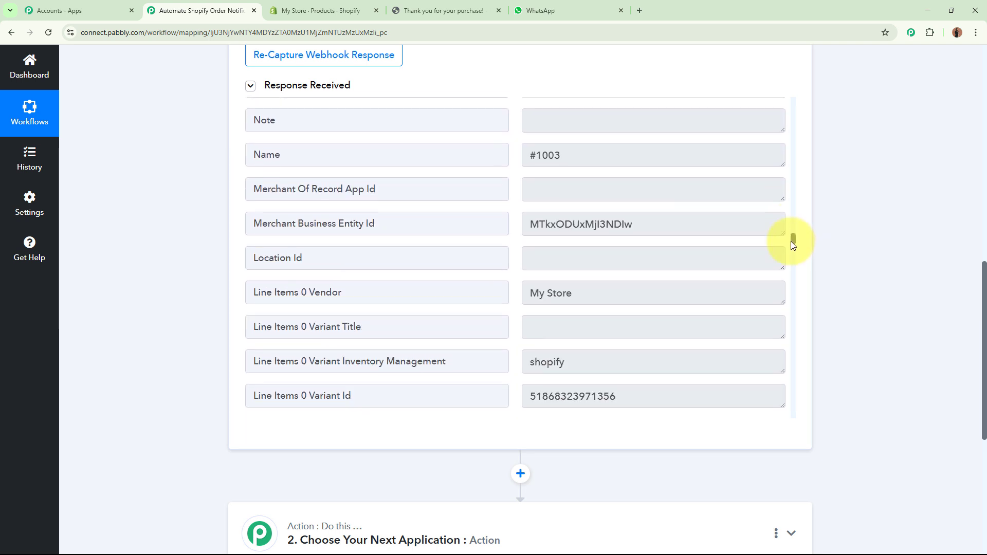
{"action": "left_click_drag", "start_coordinate": [683, 230], "coordinate": [363, 226]}
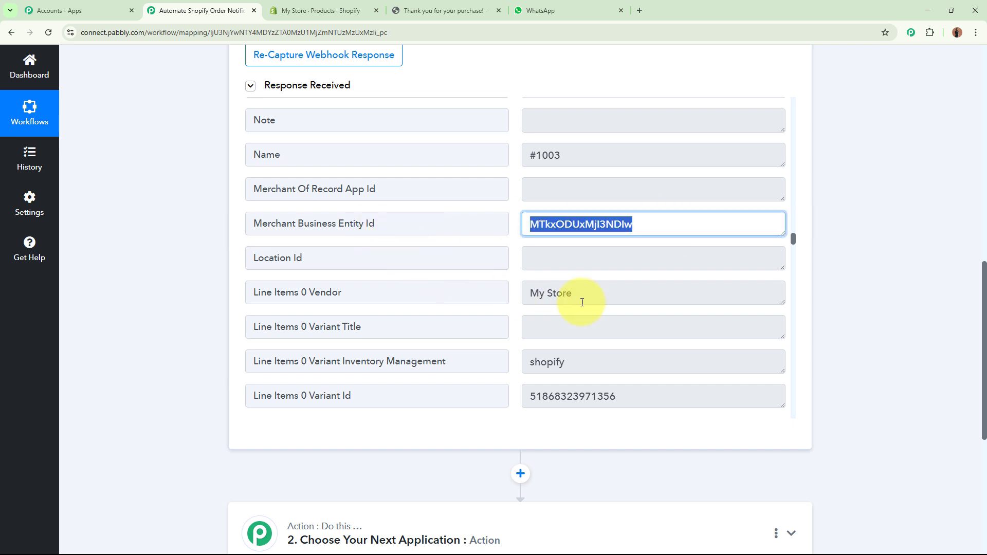
{"action": "left_click_drag", "start_coordinate": [608, 293], "coordinate": [529, 319]}
{"action": "left_click_drag", "start_coordinate": [584, 360], "coordinate": [853, 281]}
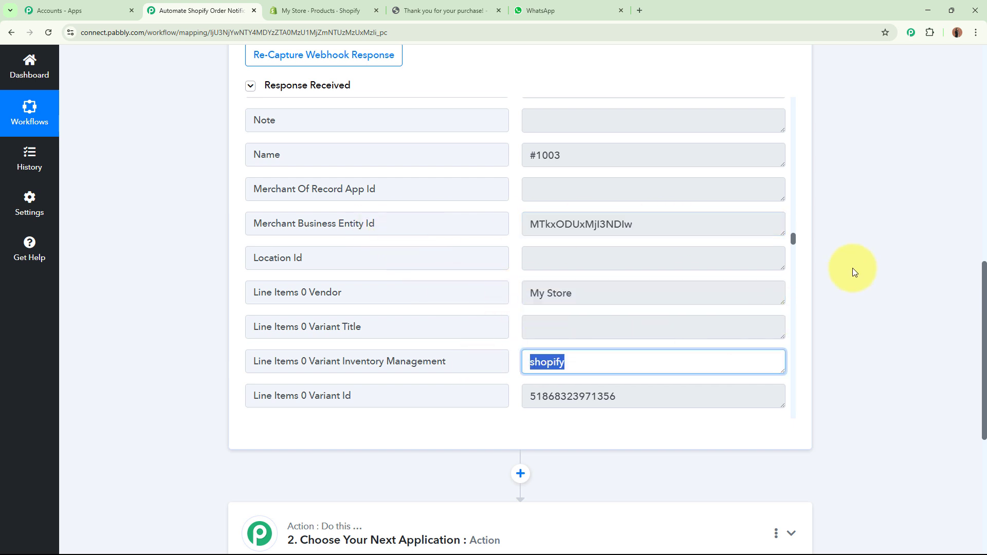
Step: Check the ordered product's title and further line item details in the captured response
{"action": "left_click_drag", "start_coordinate": [792, 242], "coordinate": [794, 257]}
{"action": "left_click_drag", "start_coordinate": [654, 166], "coordinate": [531, 166]}
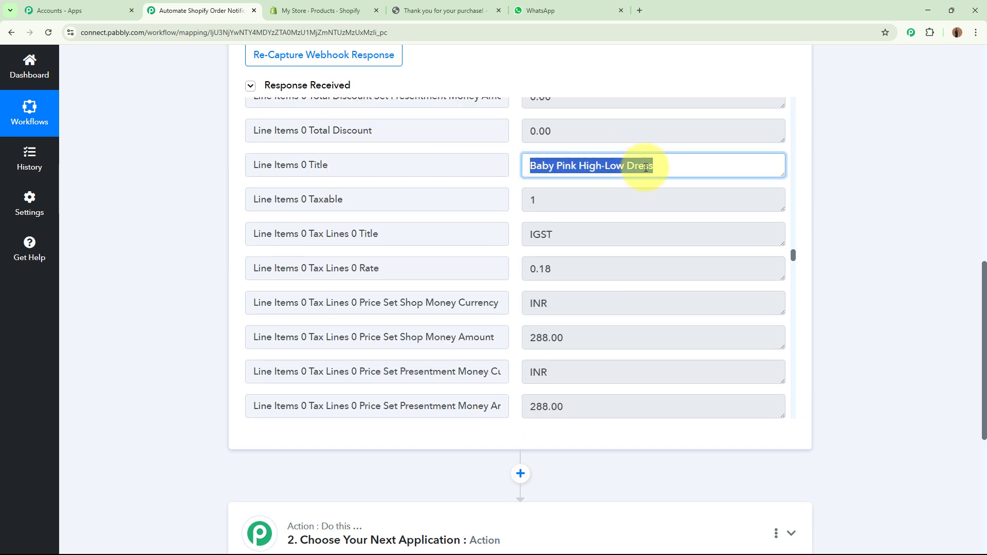
{"action": "left_click_drag", "start_coordinate": [794, 257], "coordinate": [794, 273]}
{"action": "left_click_drag", "start_coordinate": [646, 214], "coordinate": [531, 212]}
Step: Examine the customer details and current total fields in the captured response, and collapse the Shopify trigger step
{"action": "left_click_drag", "start_coordinate": [792, 271], "coordinate": [790, 304]}
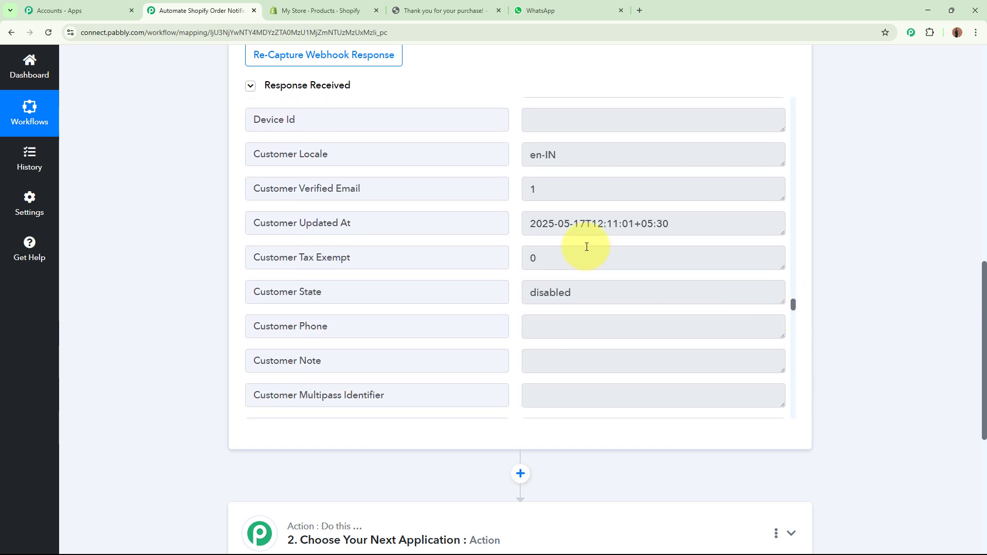
{"action": "scroll", "coordinate": [587, 247], "scroll_direction": "down", "scroll_amount": 10}
{"action": "scroll", "coordinate": [587, 247], "scroll_direction": "down", "scroll_amount": 8}
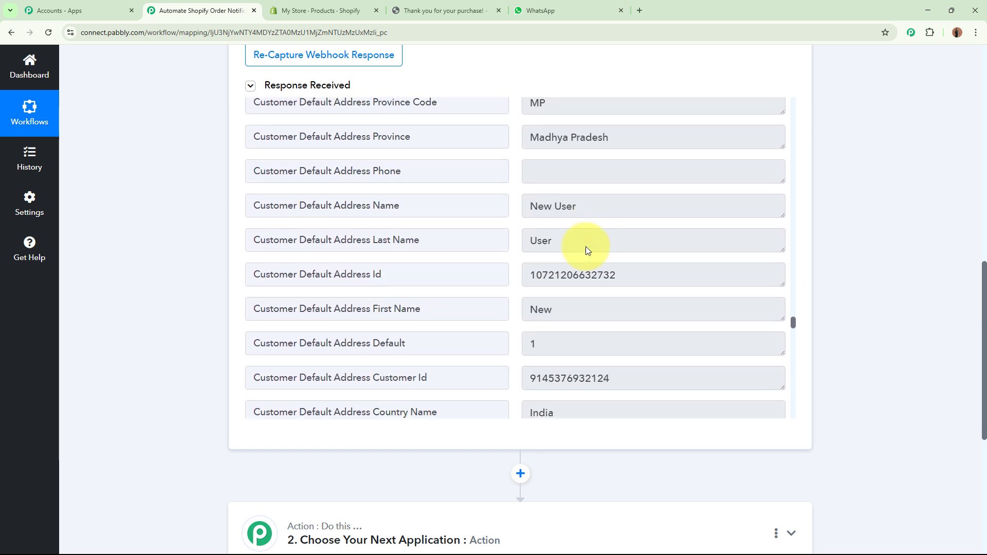
{"action": "scroll", "coordinate": [587, 247], "scroll_direction": "down", "scroll_amount": 10}
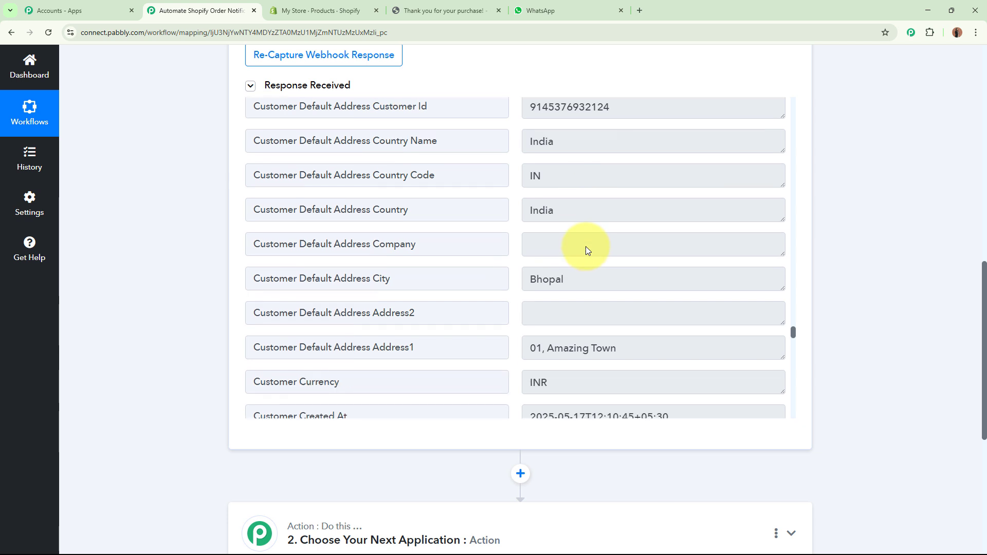
{"action": "scroll", "coordinate": [587, 246], "scroll_direction": "down", "scroll_amount": 8}
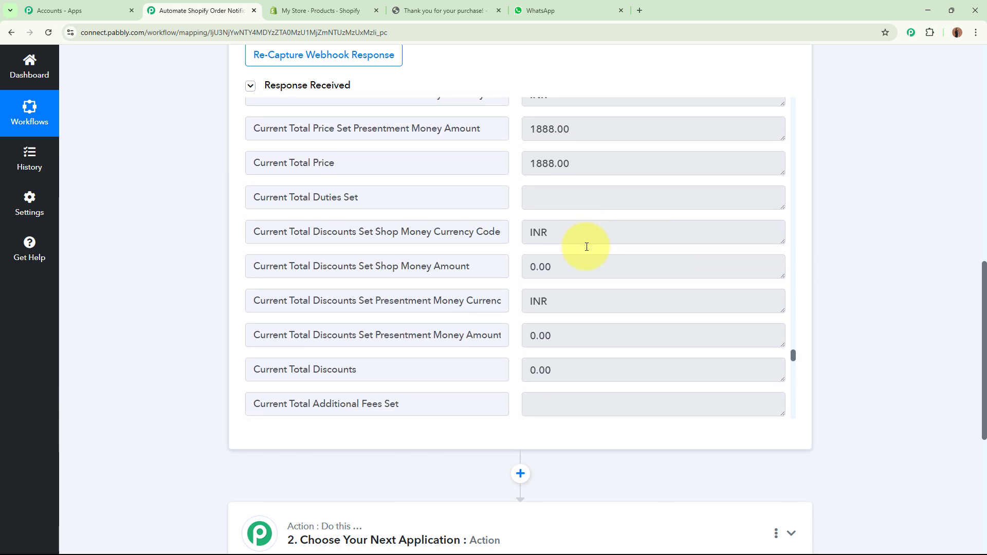
{"action": "scroll", "coordinate": [833, 267], "scroll_direction": "up", "scroll_amount": 12}
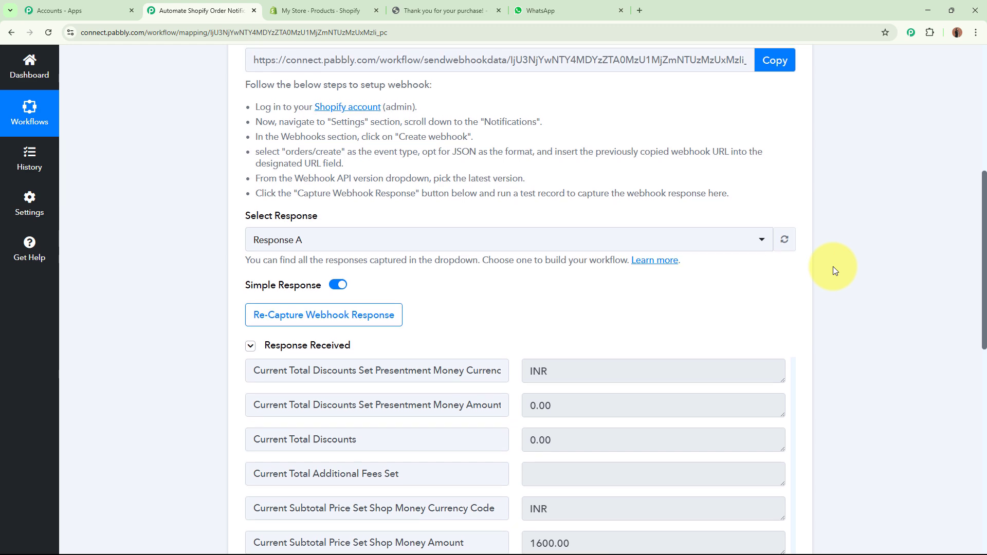
{"action": "left_click", "coordinate": [489, 237]}
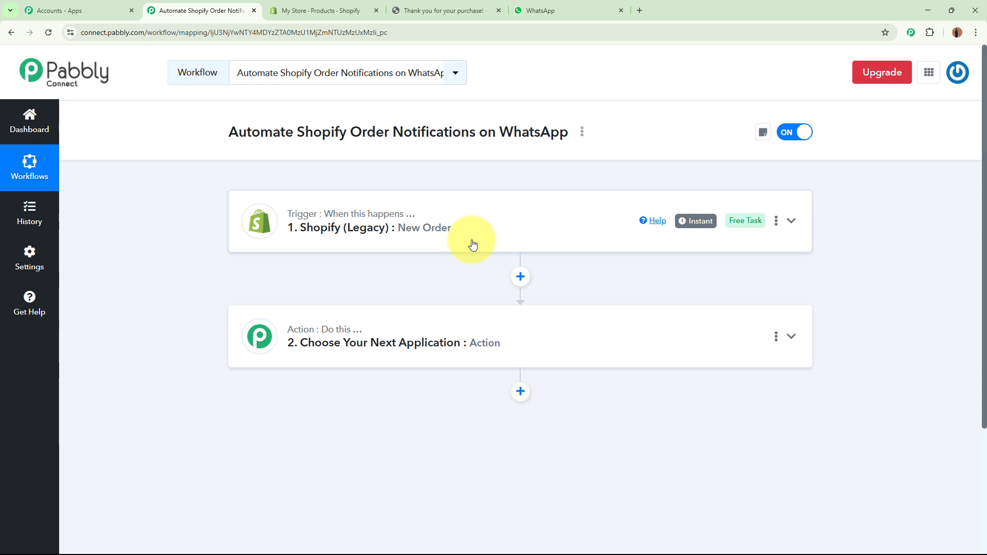
{"action": "left_click", "coordinate": [640, 11]}
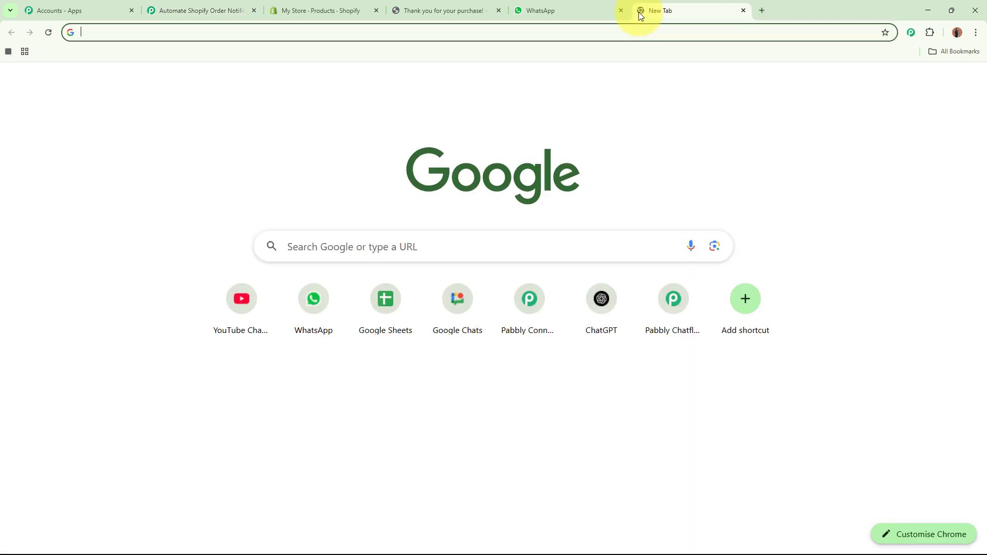
{"action": "type", "text": "www.pa"}
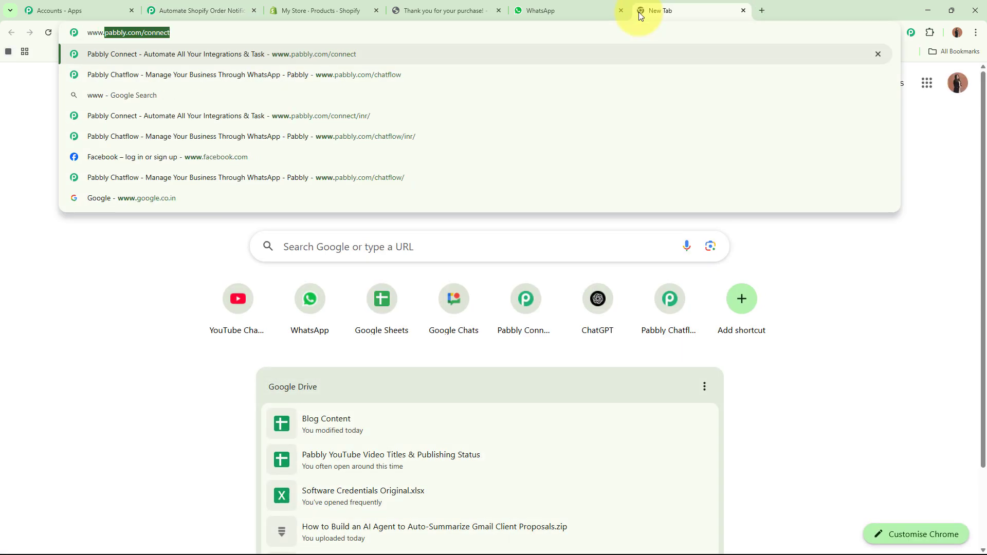
{"action": "type", "text": "bbly.co"}
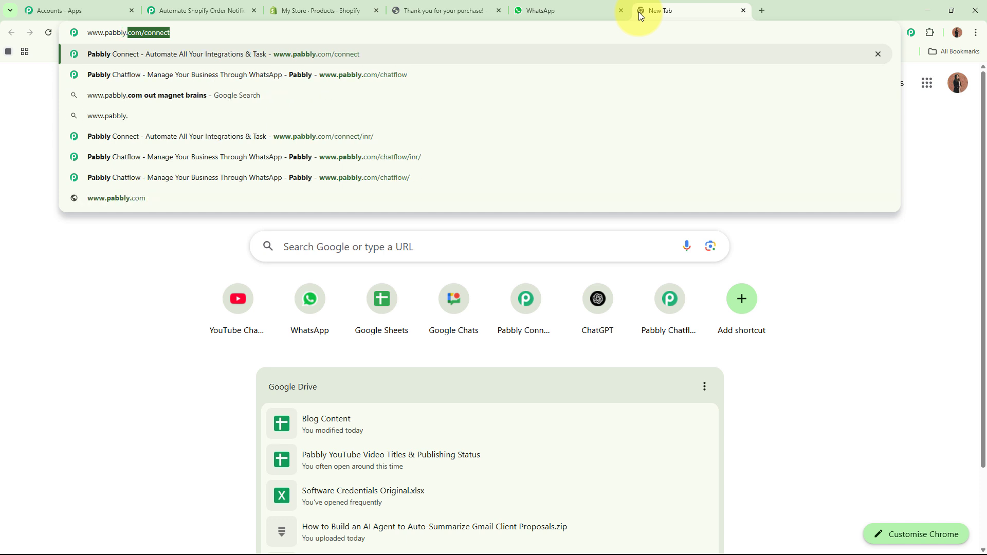
{"action": "type", "text": "m/chat"}
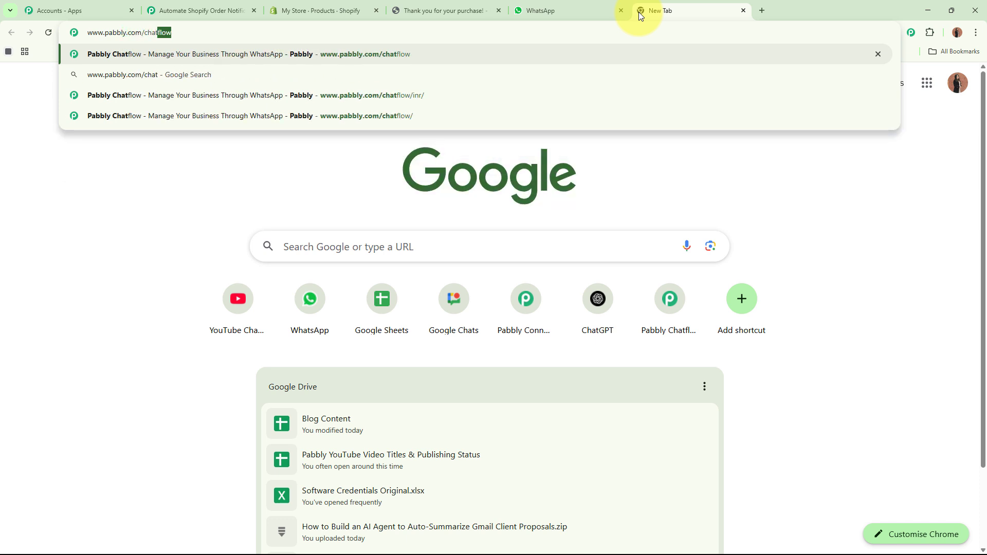
{"action": "type", "text": "flow"}
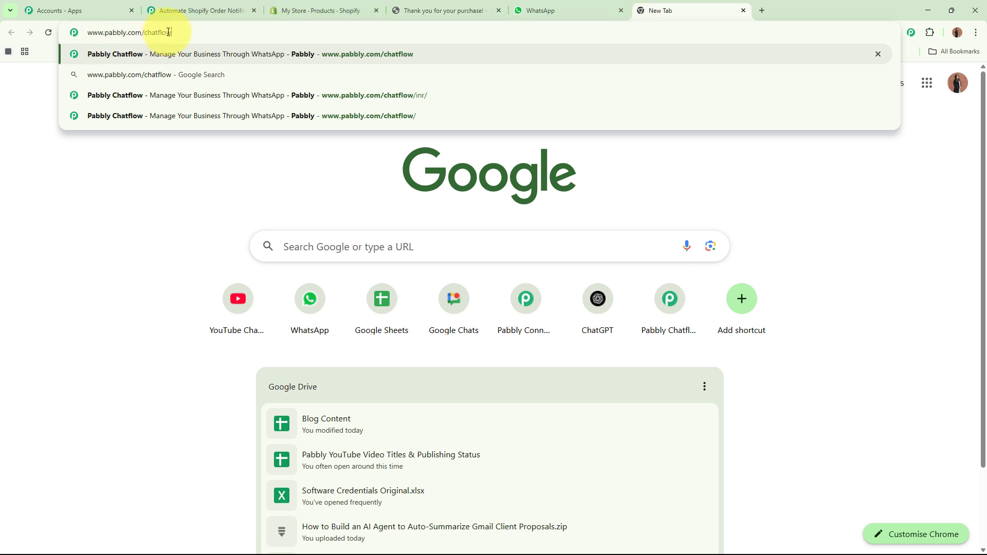
{"action": "key", "text": "Return"}
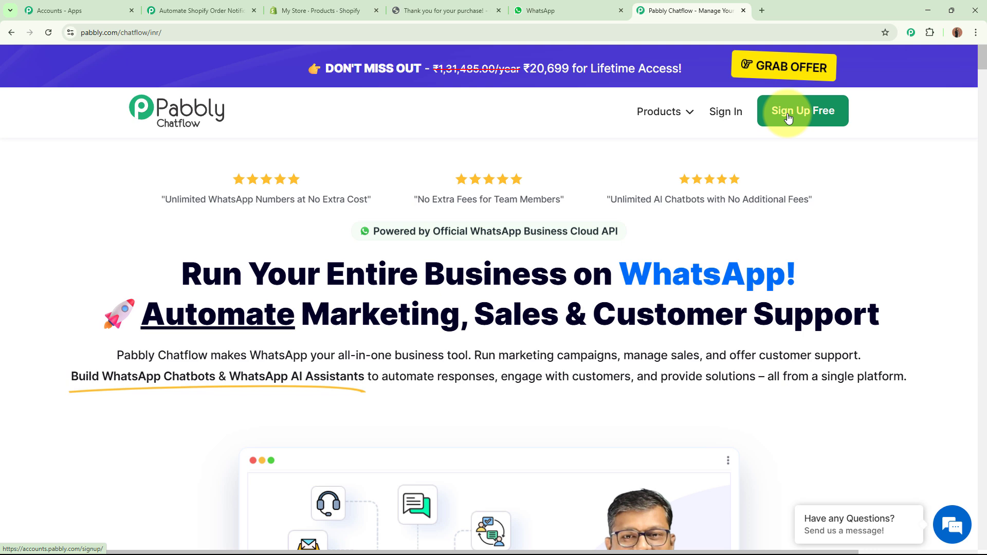
Step: Sign in to Pabbly and access Pabbly Chatflow from the list of all apps, closing the leftover apps page
{"action": "left_click", "coordinate": [717, 117]}
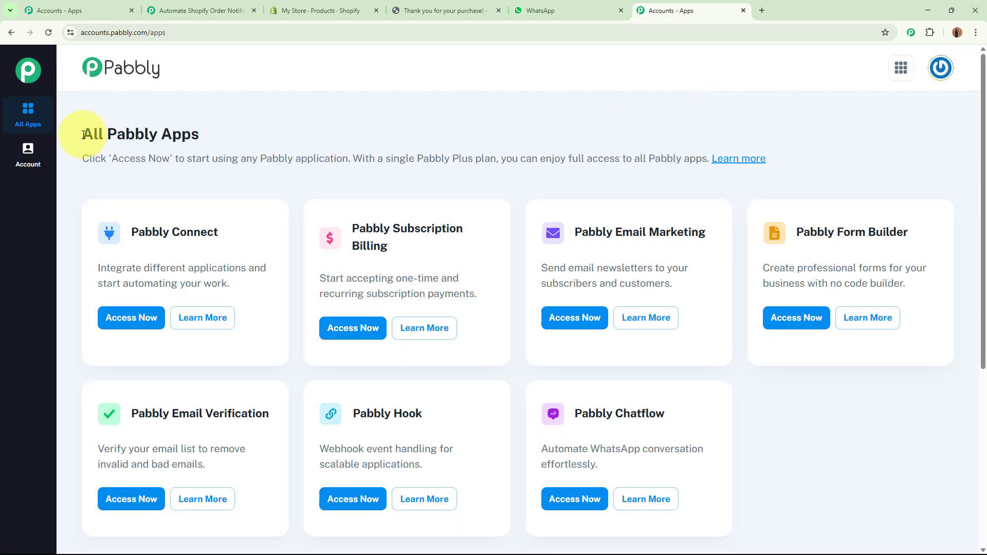
{"action": "left_click_drag", "start_coordinate": [84, 134], "coordinate": [215, 138]}
{"action": "left_click", "coordinate": [391, 133]}
{"action": "left_click", "coordinate": [569, 503]}
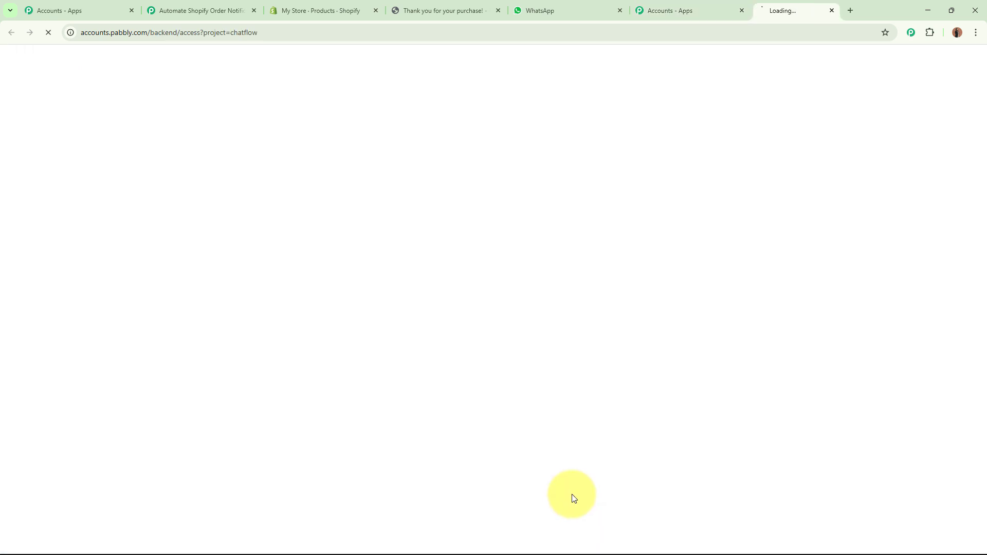
{"action": "left_click", "coordinate": [742, 11]}
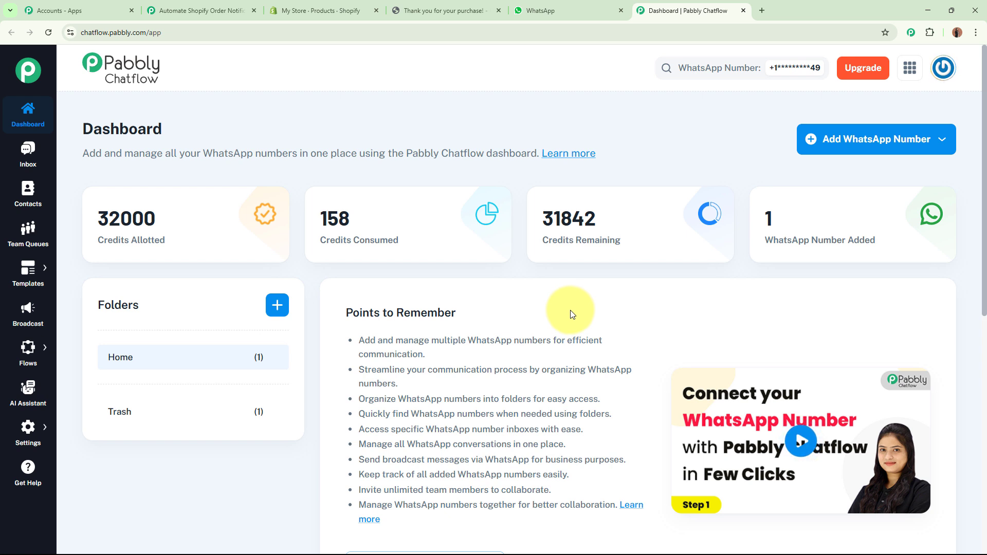
Step: Look at the options for adding a WhatsApp number and the available Pabbly Chatflow settings
{"action": "left_click", "coordinate": [869, 140]}
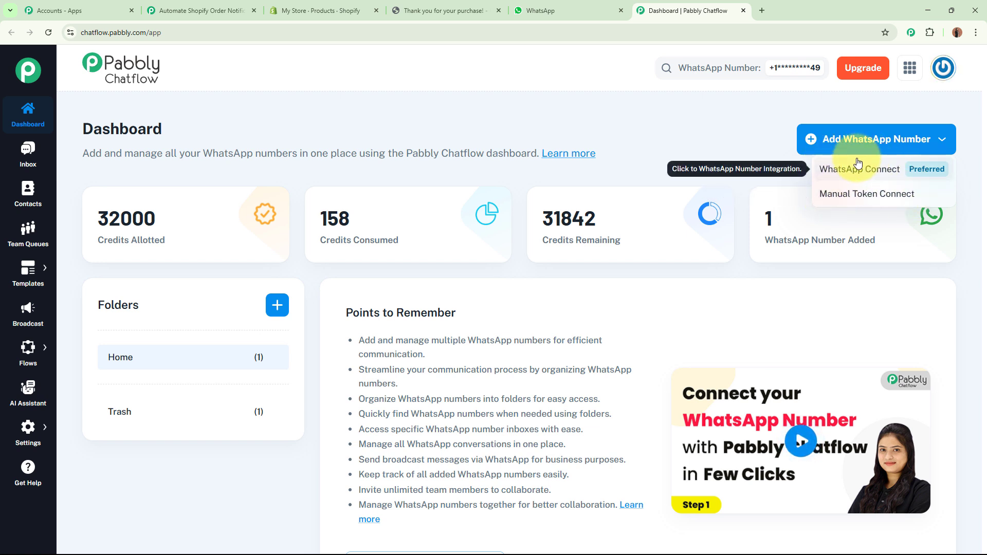
{"action": "left_click", "coordinate": [714, 135]}
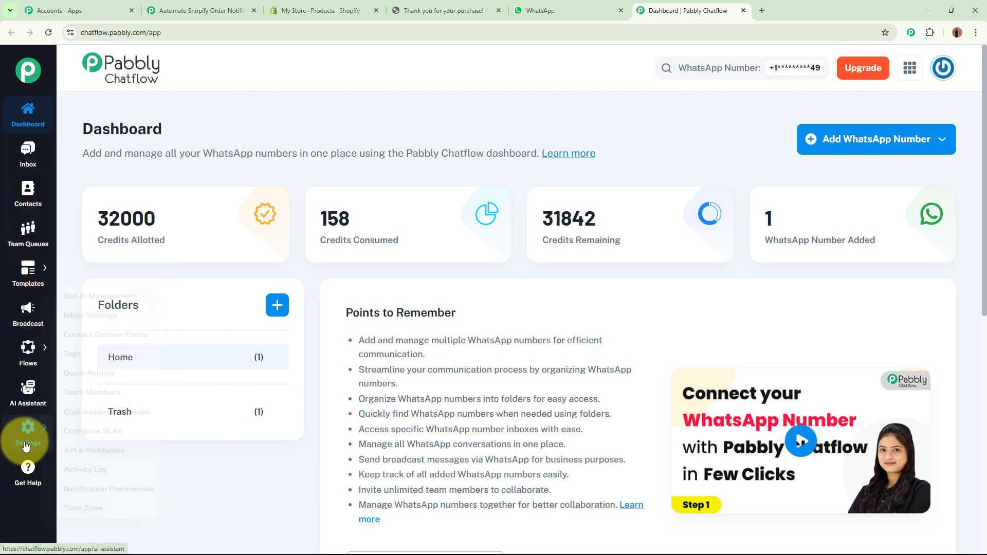
{"action": "mouse_move", "coordinate": [28, 434]}
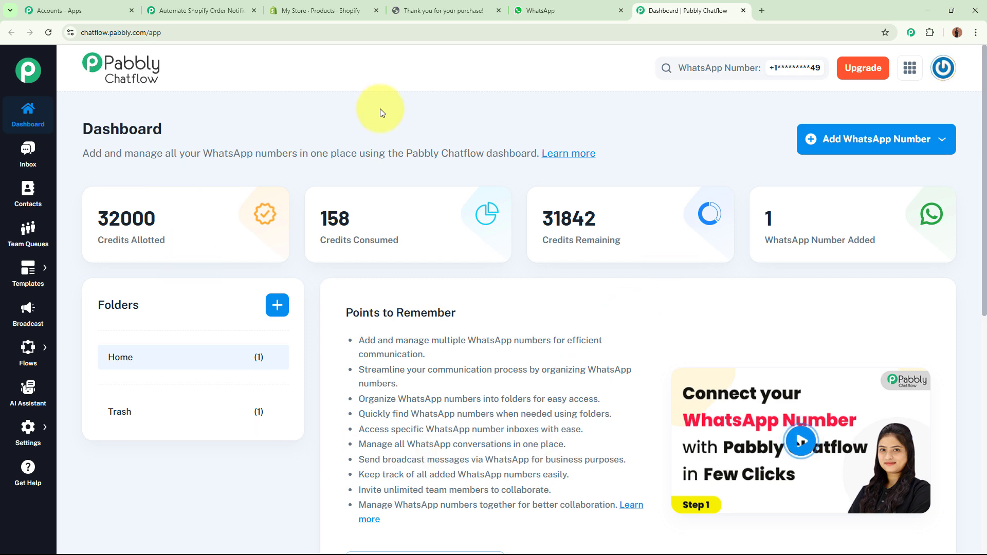
Step: Return to the Pabbly Connect workflow and choose Pabbly Chatflow as the app for the second step
{"action": "left_click", "coordinate": [200, 10]}
{"action": "left_click", "coordinate": [549, 328]}
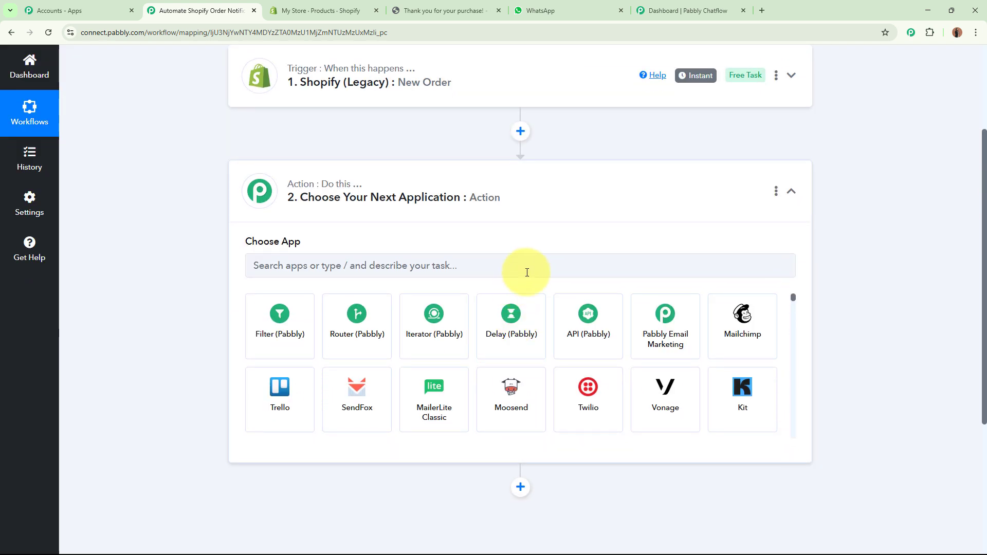
{"action": "left_click", "coordinate": [531, 270]}
{"action": "type", "text": "P"}
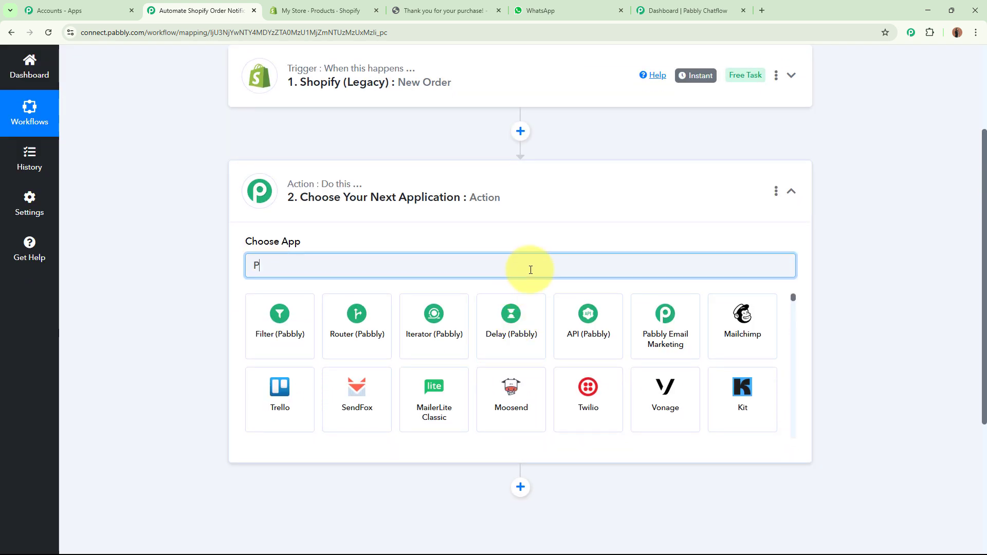
{"action": "type", "text": "abbl"}
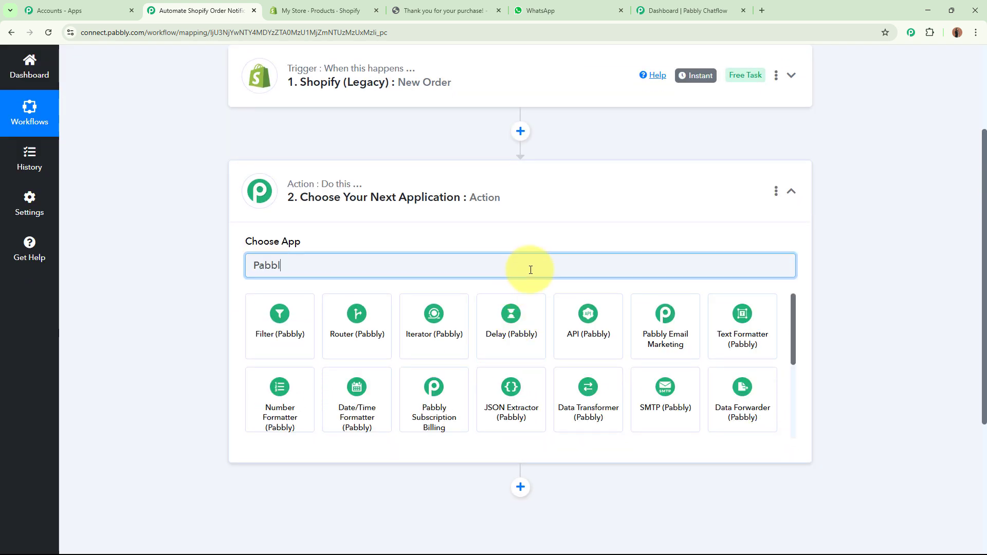
{"action": "type", "text": "y Ch"}
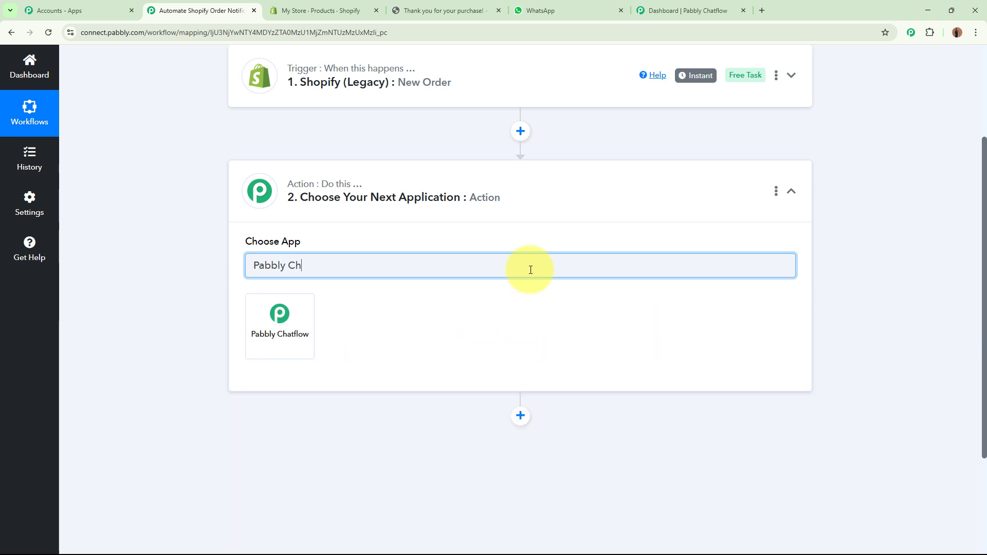
{"action": "left_click", "coordinate": [284, 324]}
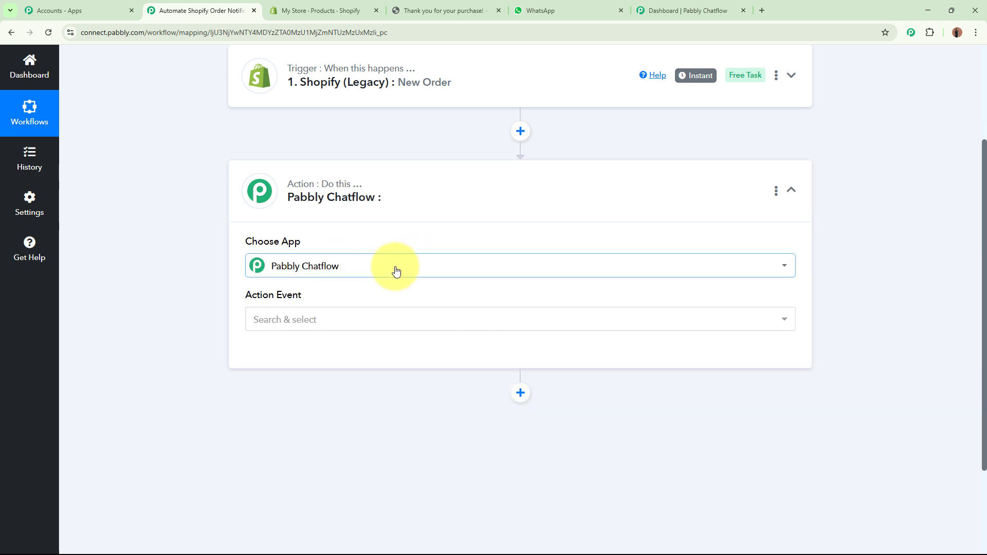
Step: Set the Pabbly Chatflow step's action event to Send Template Message
{"action": "left_click", "coordinate": [331, 325]}
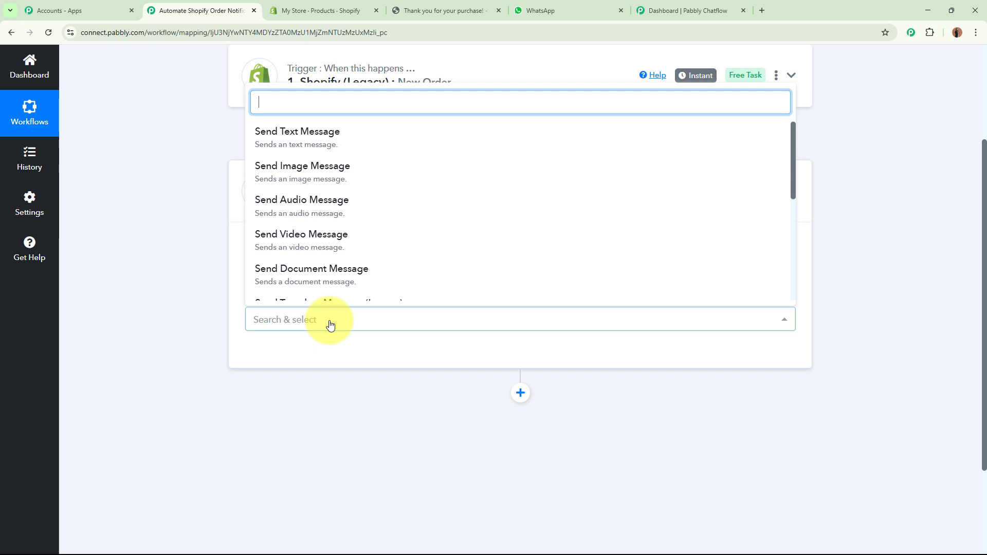
{"action": "scroll", "coordinate": [309, 257], "scroll_direction": "down", "scroll_amount": 2}
{"action": "left_click", "coordinate": [390, 236]}
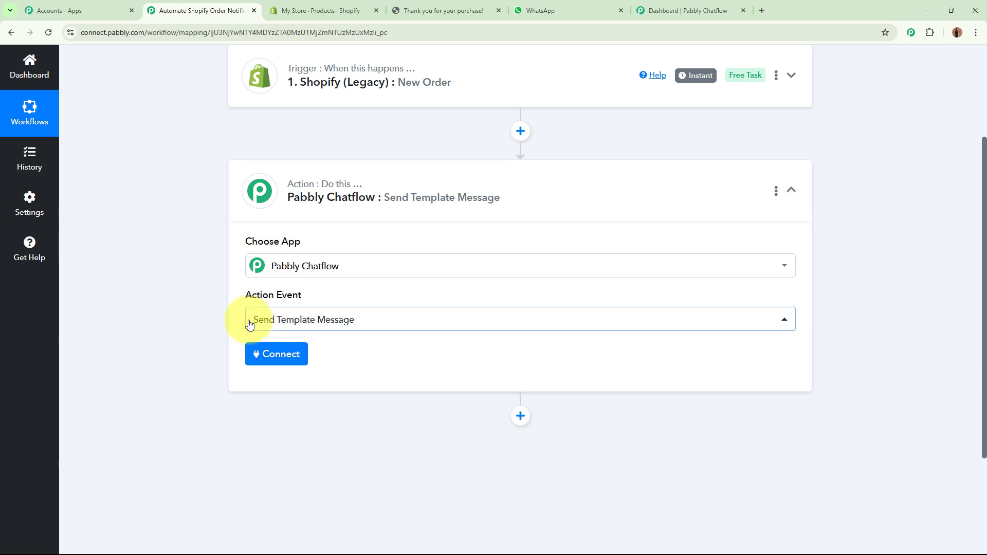
Step: Switch to Pabbly Chatflow and open its list of message templates
{"action": "left_click", "coordinate": [684, 10]}
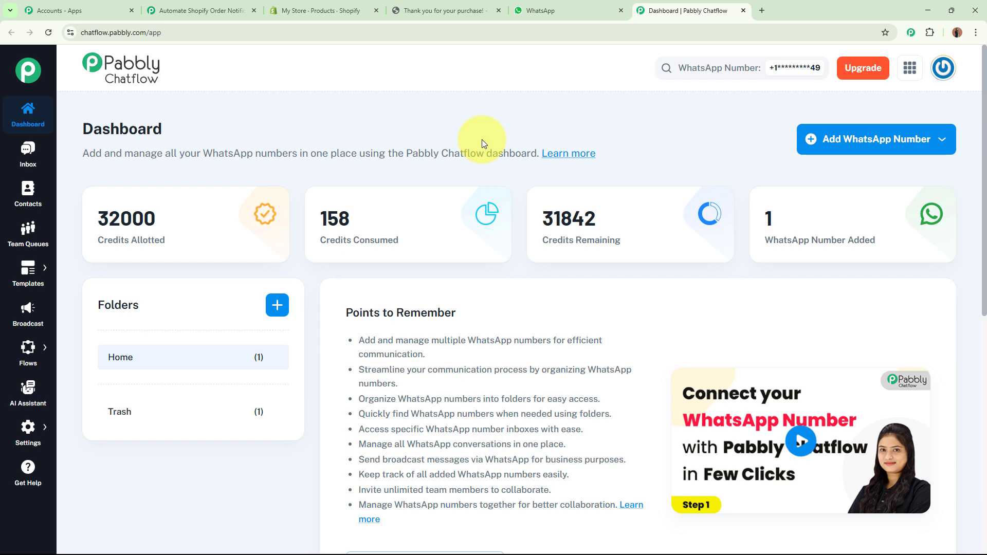
{"action": "mouse_move", "coordinate": [41, 273]}
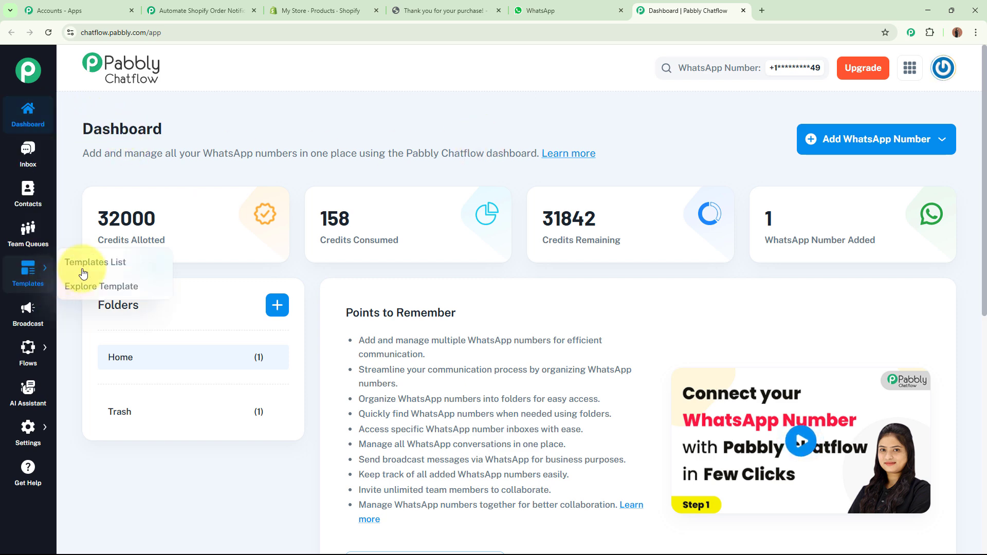
{"action": "left_click", "coordinate": [112, 261]}
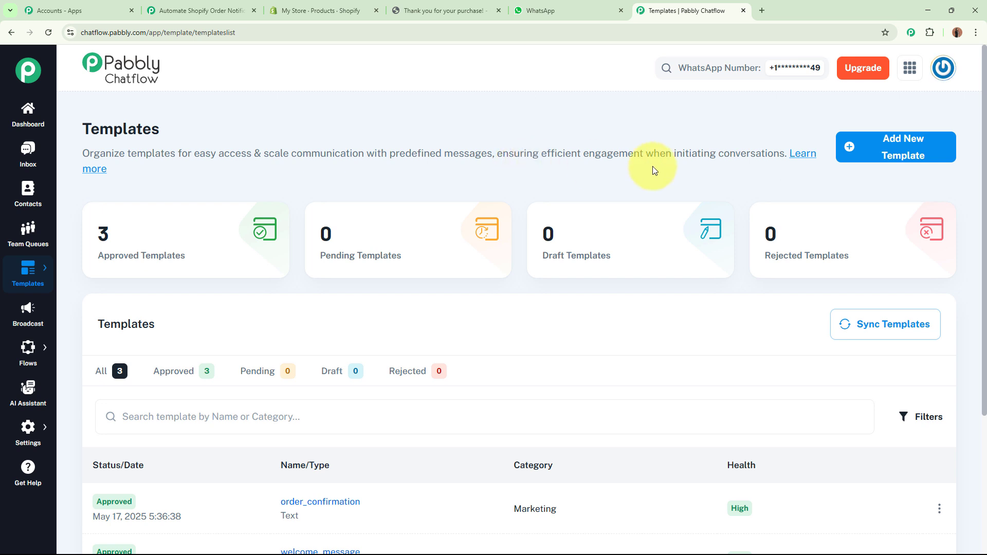
Step: Look through the fields of the new template form, trying the Marketing category, and go back to the templates list without saving
{"action": "left_click", "coordinate": [878, 154]}
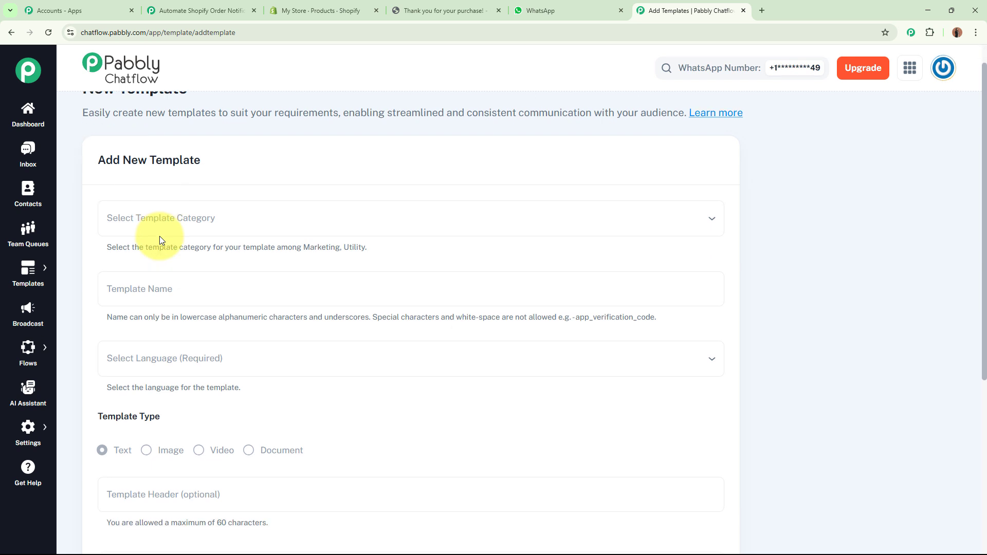
{"action": "scroll", "coordinate": [159, 238], "scroll_direction": "down", "scroll_amount": 2}
{"action": "left_click", "coordinate": [245, 165]}
{"action": "left_click", "coordinate": [231, 195]}
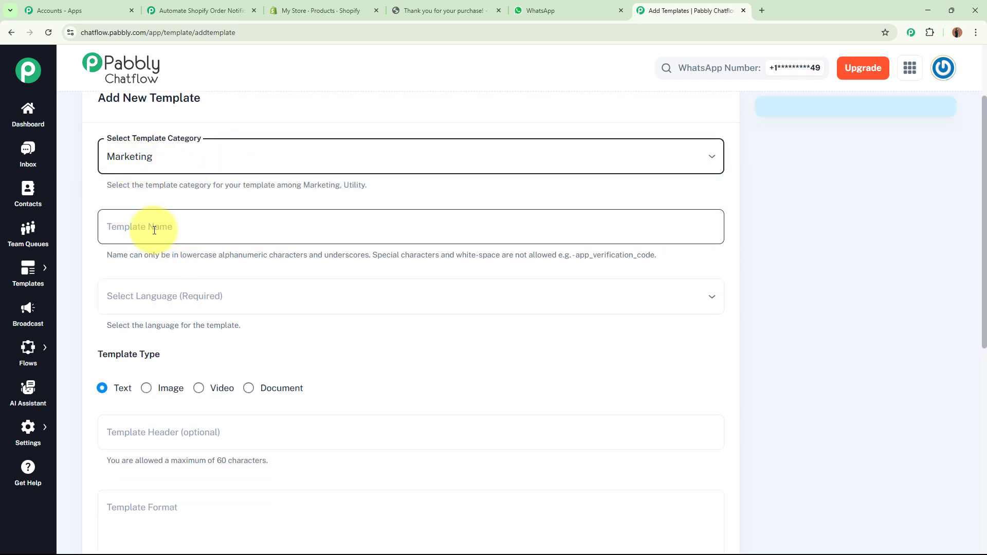
{"action": "left_click", "coordinate": [161, 296]}
{"action": "scroll", "coordinate": [264, 268], "scroll_direction": "down", "scroll_amount": 3}
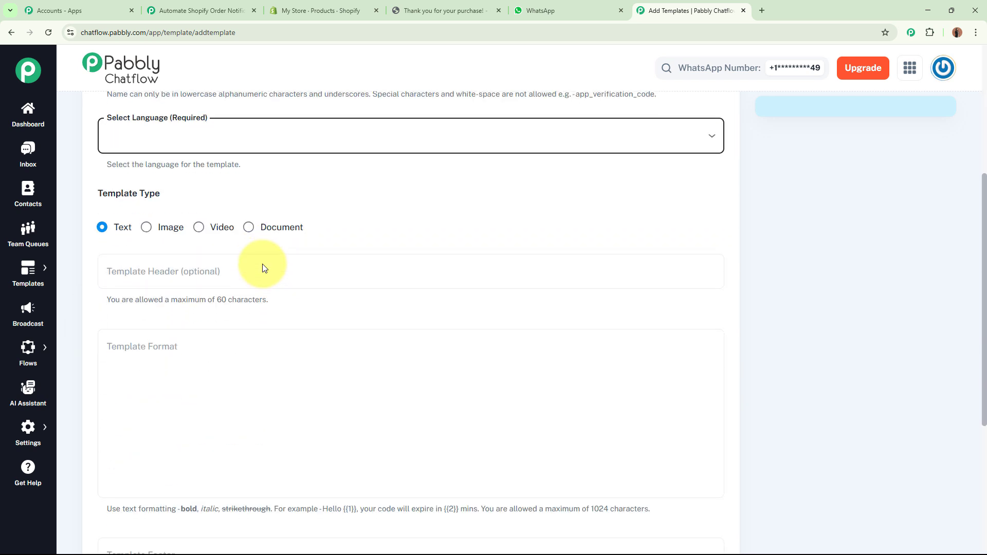
{"action": "scroll", "coordinate": [263, 268], "scroll_direction": "down", "scroll_amount": 1}
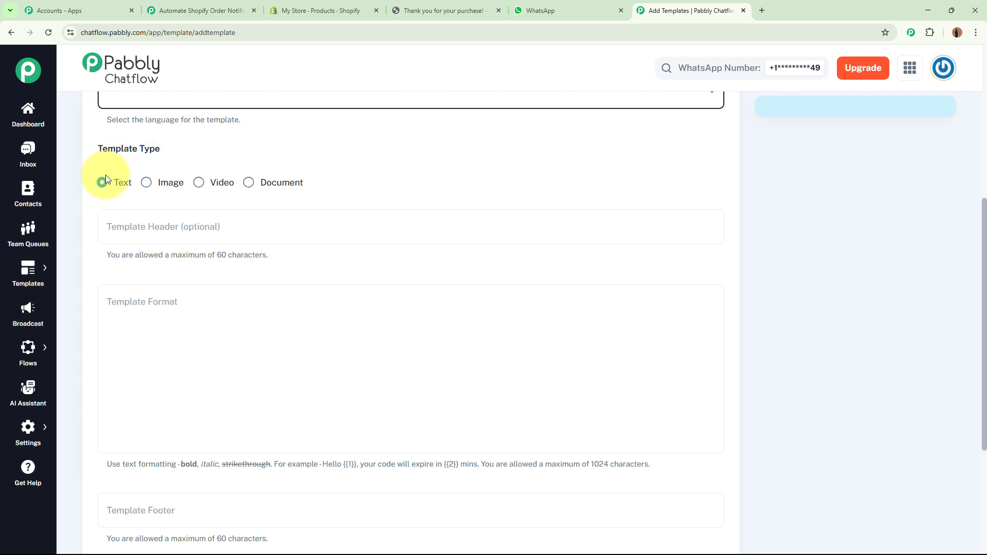
{"action": "scroll", "coordinate": [324, 161], "scroll_direction": "down", "scroll_amount": 3}
{"action": "scroll", "coordinate": [246, 165], "scroll_direction": "up", "scroll_amount": 1}
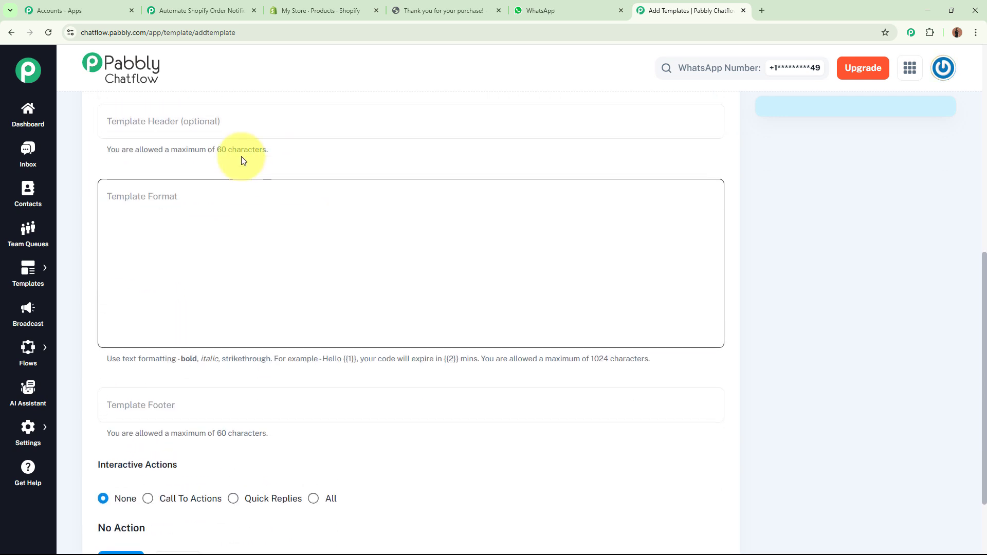
{"action": "left_click", "coordinate": [220, 402]}
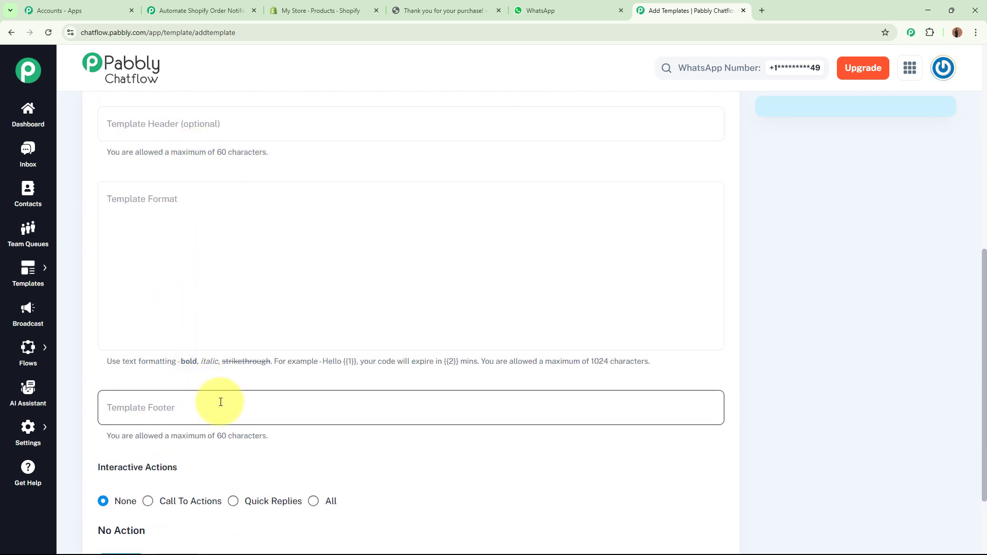
{"action": "scroll", "coordinate": [220, 402], "scroll_direction": "down", "scroll_amount": 1}
{"action": "left_click", "coordinate": [119, 514]}
{"action": "left_click", "coordinate": [10, 31]}
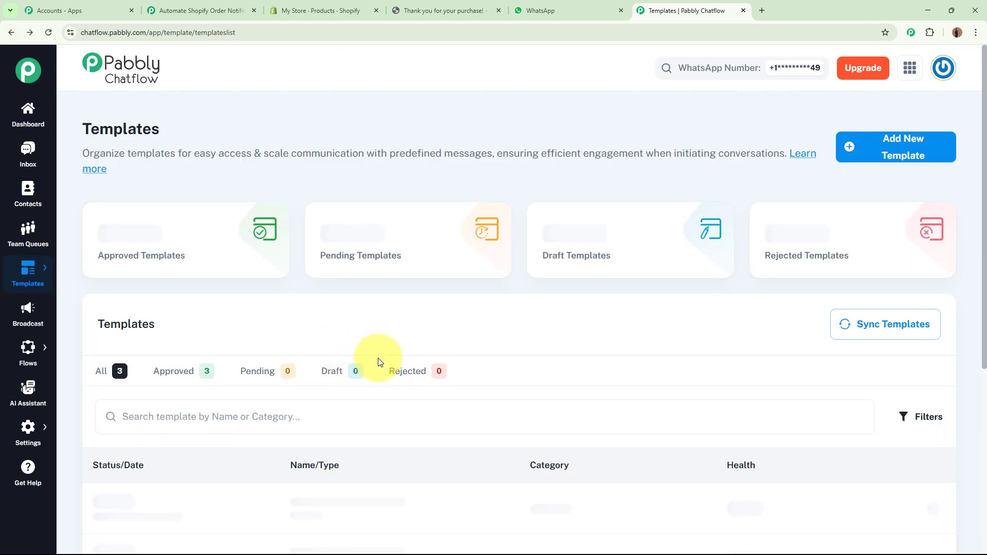
Step: Preview the order_confirmation template and examine its message text and the placeholders {{1}} to {{5}}
{"action": "scroll", "coordinate": [378, 347], "scroll_direction": "down", "scroll_amount": 3}
{"action": "left_click", "coordinate": [335, 349]}
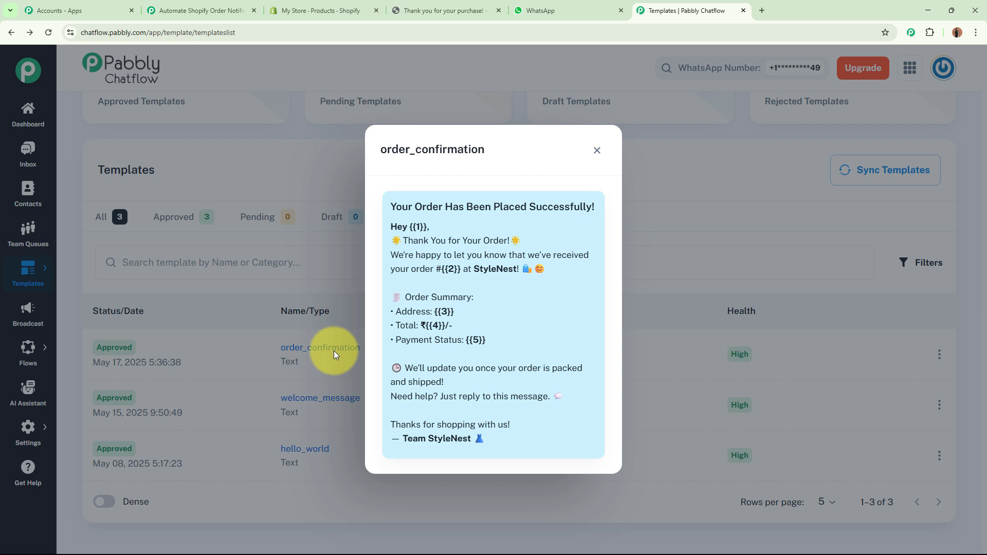
{"action": "left_click_drag", "start_coordinate": [378, 151], "coordinate": [529, 460]}
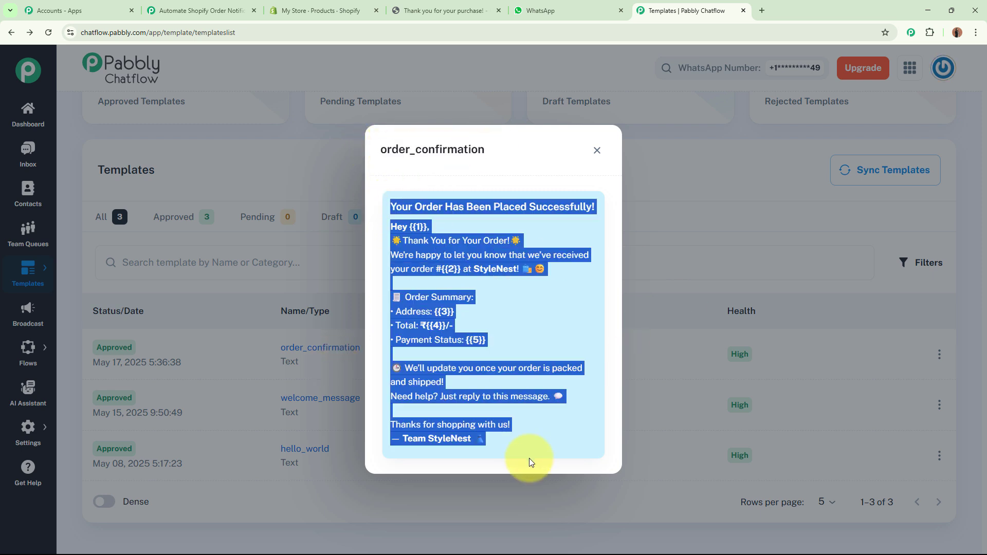
{"action": "left_click", "coordinate": [543, 428]}
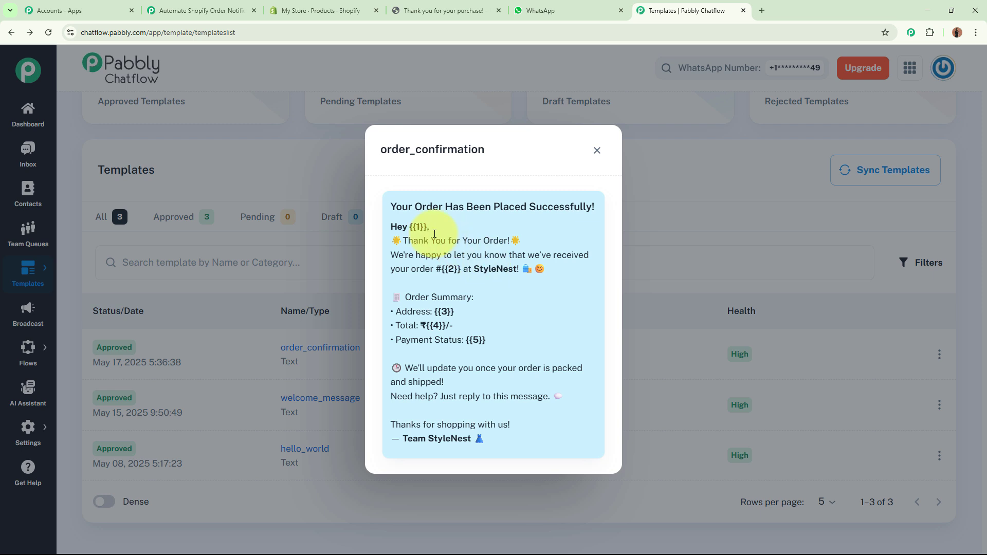
{"action": "left_click_drag", "start_coordinate": [410, 227], "coordinate": [429, 227]}
{"action": "left_click_drag", "start_coordinate": [445, 269], "coordinate": [462, 269]}
{"action": "left_click_drag", "start_coordinate": [435, 311], "coordinate": [453, 325]}
{"action": "left_click", "coordinate": [417, 228]}
{"action": "left_click_drag", "start_coordinate": [409, 226], "coordinate": [431, 227]}
{"action": "left_click_drag", "start_coordinate": [441, 268], "coordinate": [461, 268]}
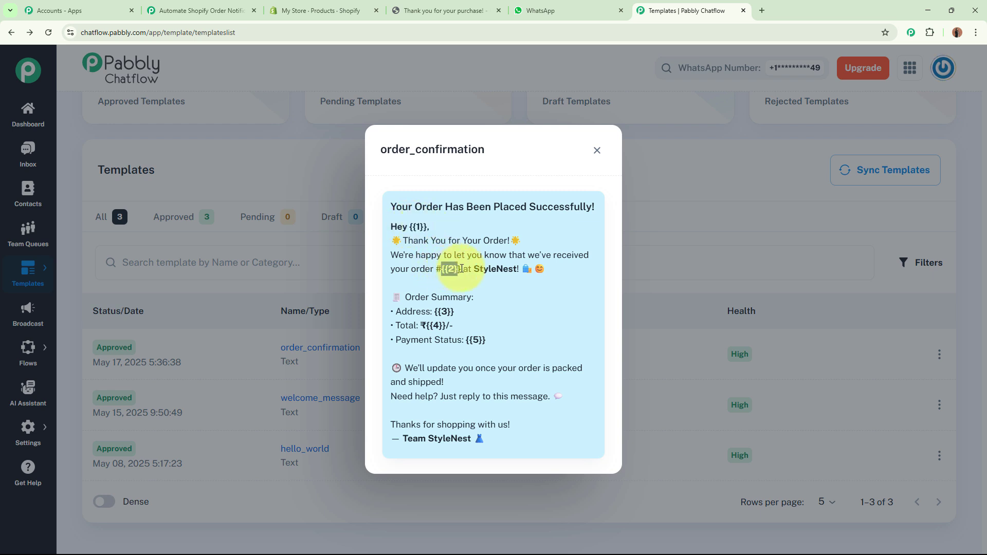
{"action": "left_click_drag", "start_coordinate": [435, 312], "coordinate": [488, 340]}
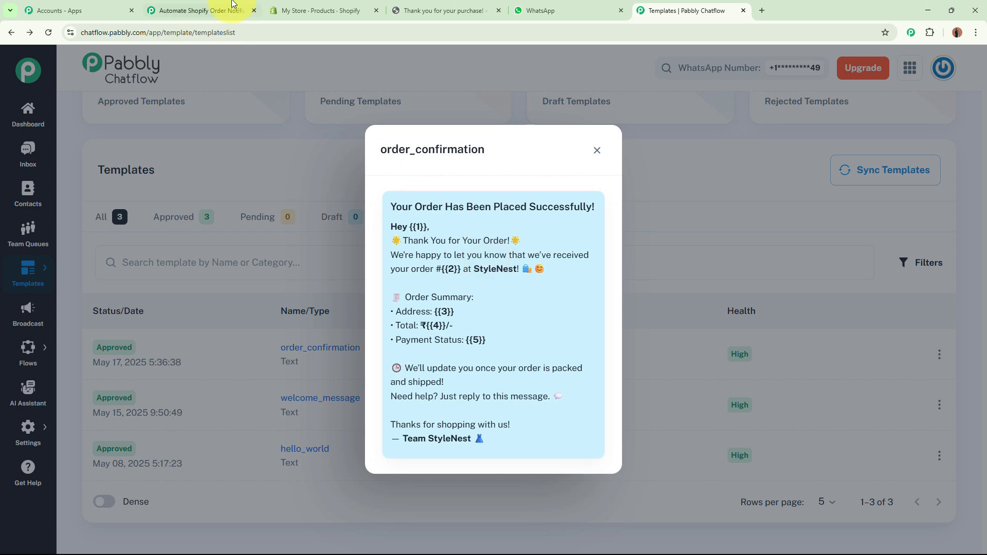
Step: Return to the Pabbly Connect workflow and choose to add a new connection for the Pabbly Chatflow step
{"action": "left_click", "coordinate": [219, 11]}
{"action": "left_click", "coordinate": [288, 363]}
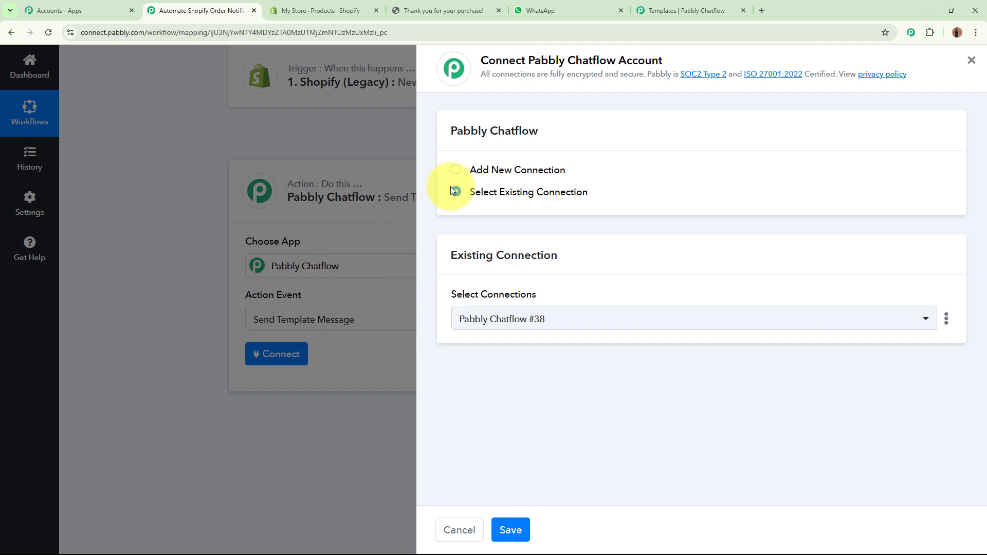
{"action": "left_click", "coordinate": [457, 171]}
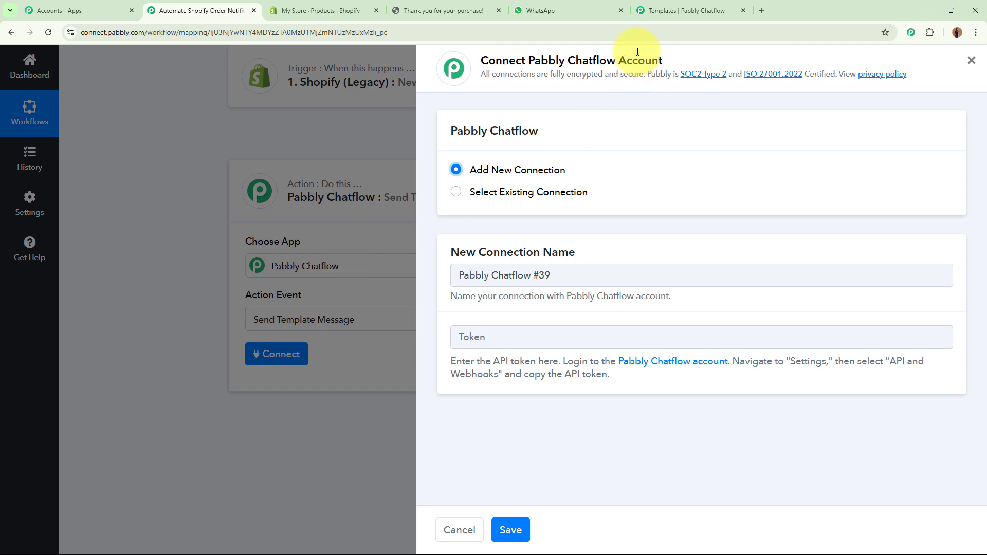
Step: In Pabbly Chatflow, close the template preview, then generate and copy a new API token from the API & Webhooks settings
{"action": "left_click", "coordinate": [658, 7]}
{"action": "left_click", "coordinate": [597, 151]}
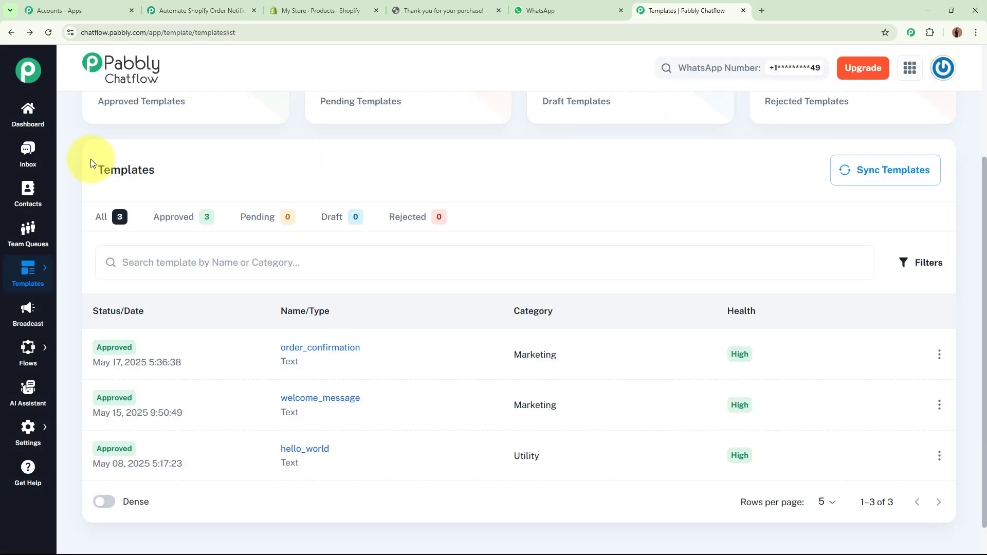
{"action": "mouse_move", "coordinate": [28, 430]}
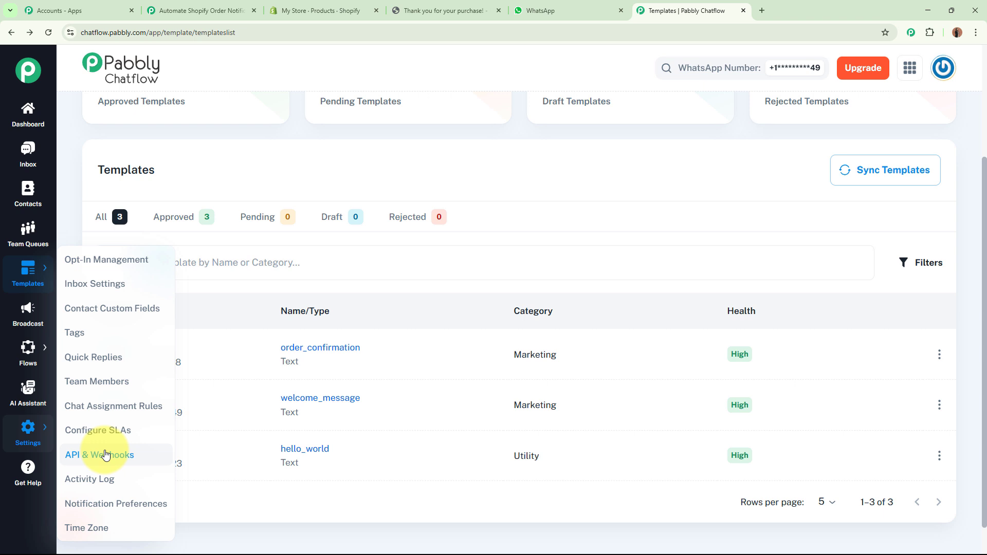
{"action": "left_click", "coordinate": [104, 454]}
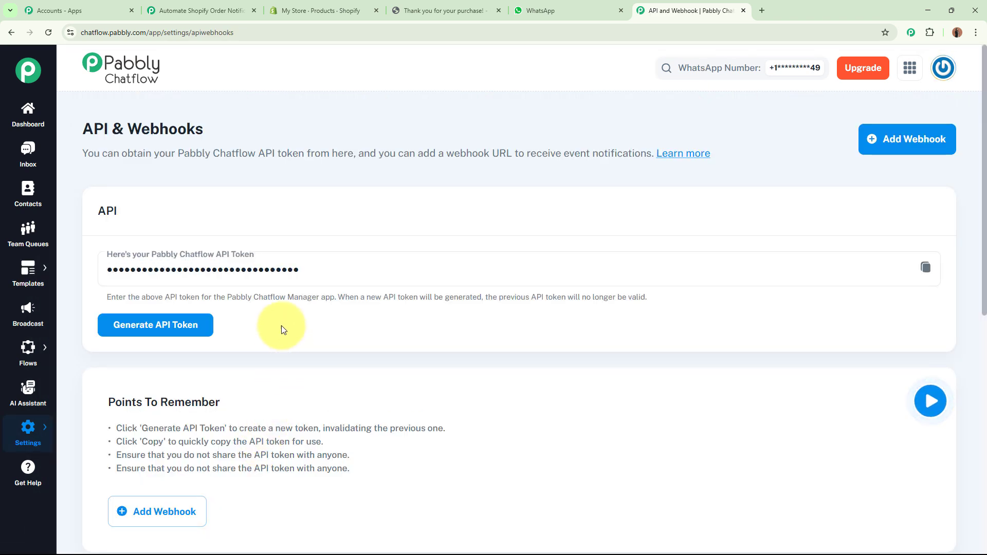
{"action": "left_click", "coordinate": [157, 327]}
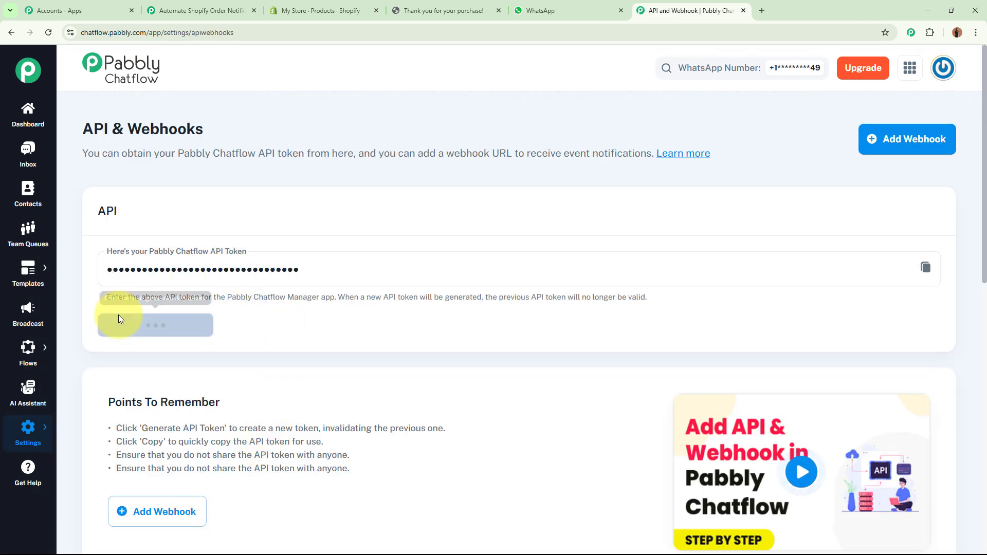
{"action": "left_click", "coordinate": [926, 267]}
Step: Paste the API token into the new Pabbly Chatflow connection in the workflow and save it
{"action": "left_click", "coordinate": [175, 10]}
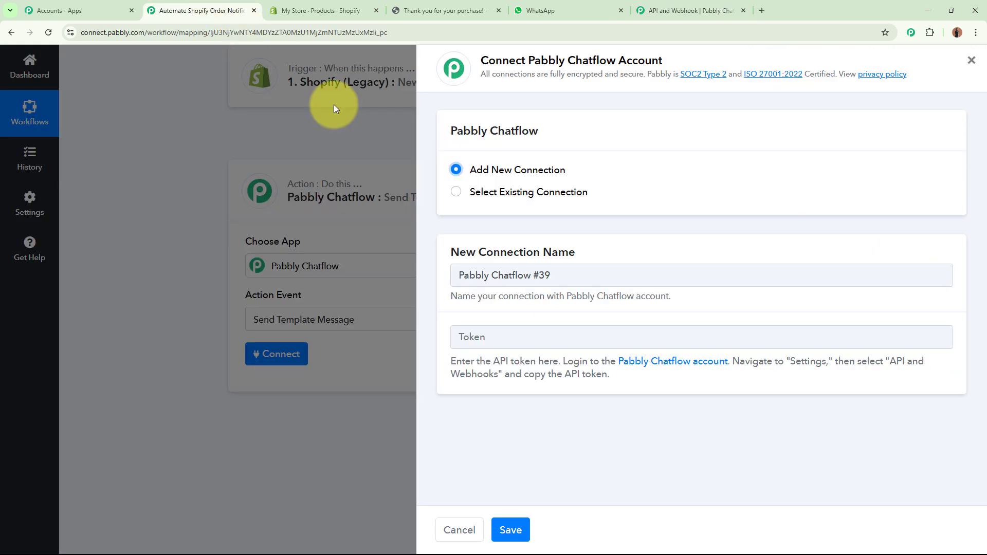
{"action": "left_click", "coordinate": [536, 338]}
{"action": "key", "text": "ctrl+v"}
{"action": "left_click", "coordinate": [512, 530]}
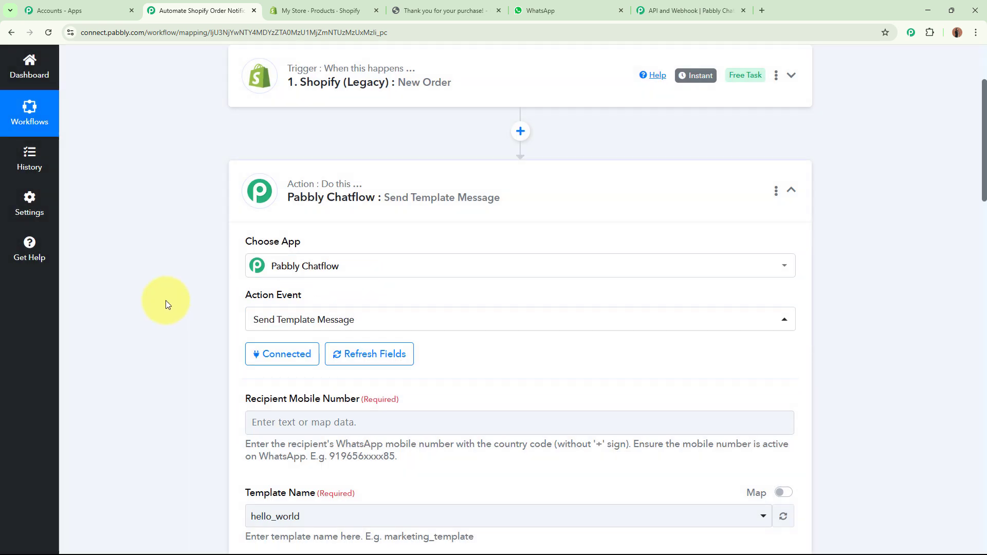
Step: Examine the Recipient Mobile Number requirement and the order details on the Shopify thank-you page, returning to the workflow
{"action": "scroll", "coordinate": [166, 301], "scroll_direction": "down", "scroll_amount": 3}
{"action": "scroll", "coordinate": [165, 301], "scroll_direction": "down", "scroll_amount": 1}
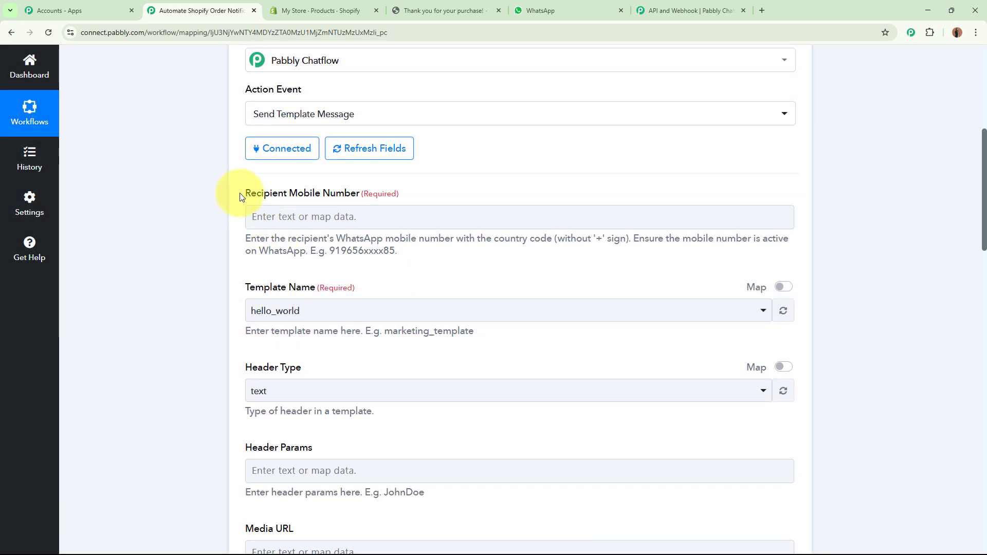
{"action": "left_click_drag", "start_coordinate": [243, 194], "coordinate": [447, 194]}
{"action": "left_click", "coordinate": [188, 232]}
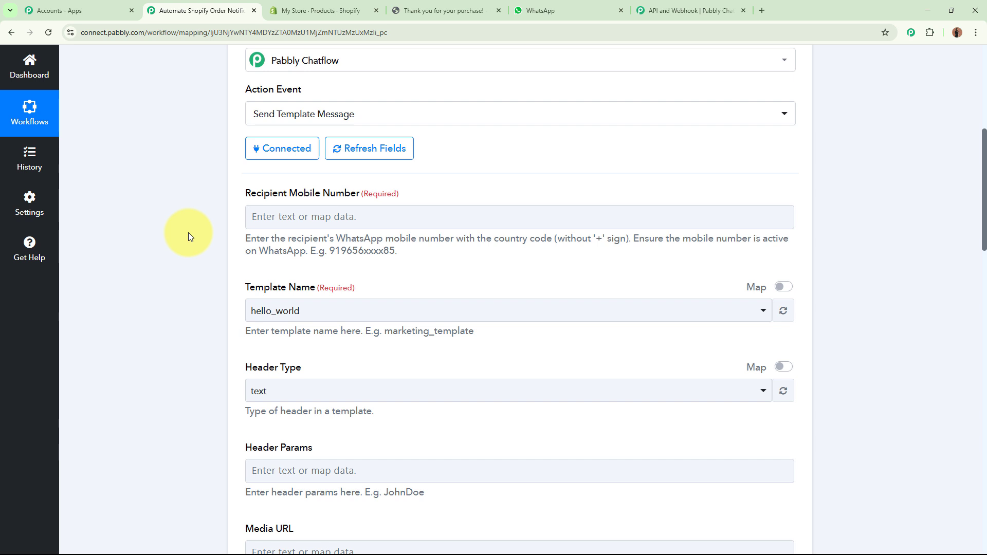
{"action": "left_click", "coordinate": [443, 11]}
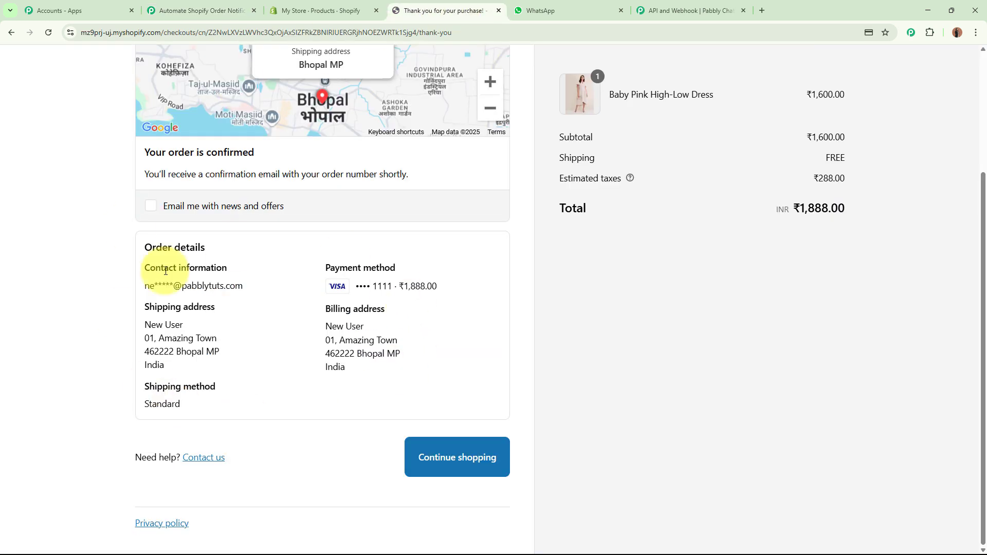
{"action": "left_click_drag", "start_coordinate": [143, 248], "coordinate": [603, 403]}
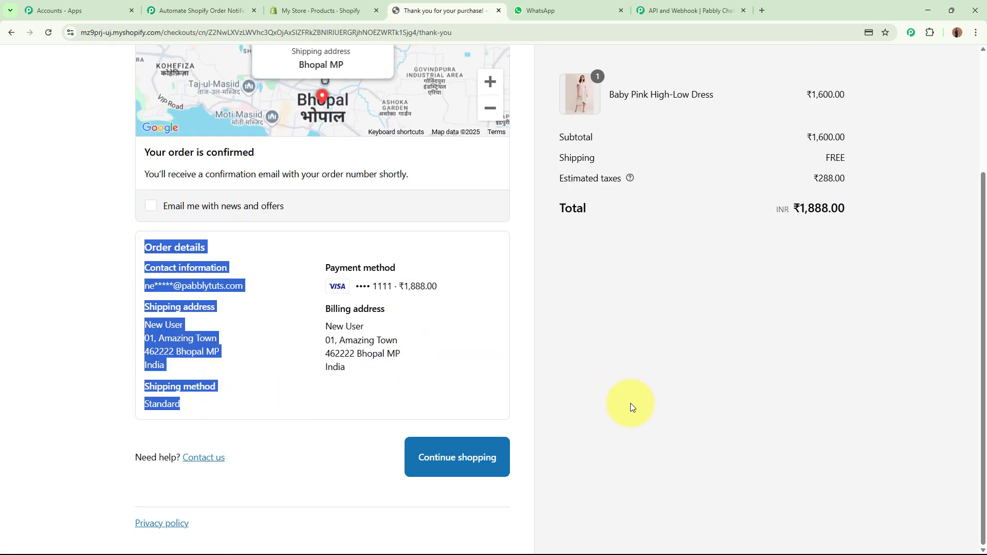
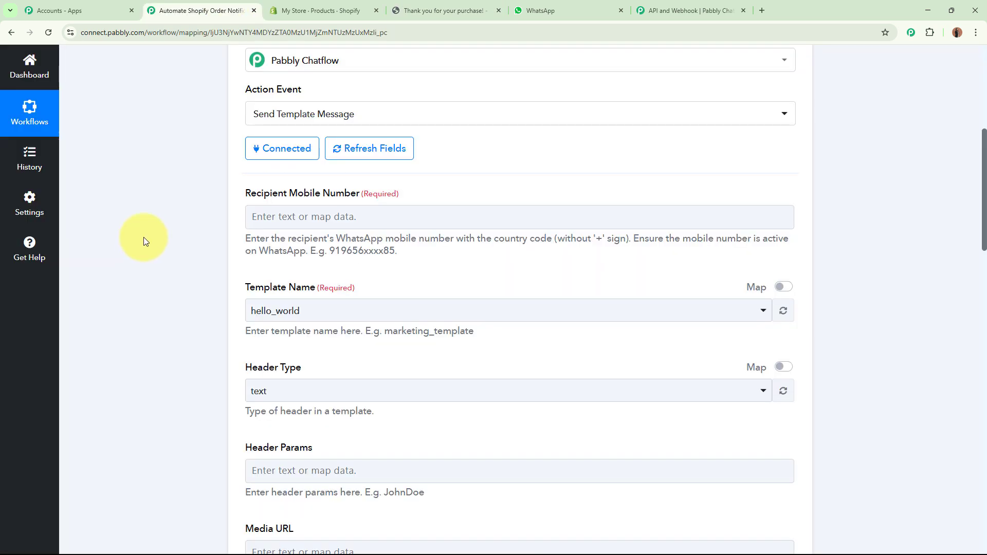
{"action": "left_click_drag", "start_coordinate": [215, 200], "coordinate": [511, 194]}
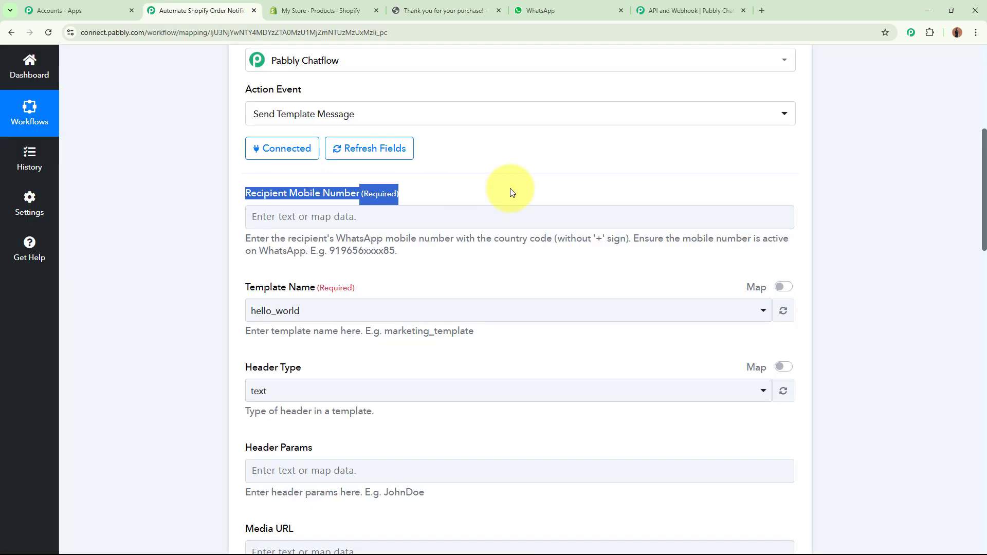
{"action": "left_click", "coordinate": [155, 256]}
{"action": "left_click", "coordinate": [251, 224]}
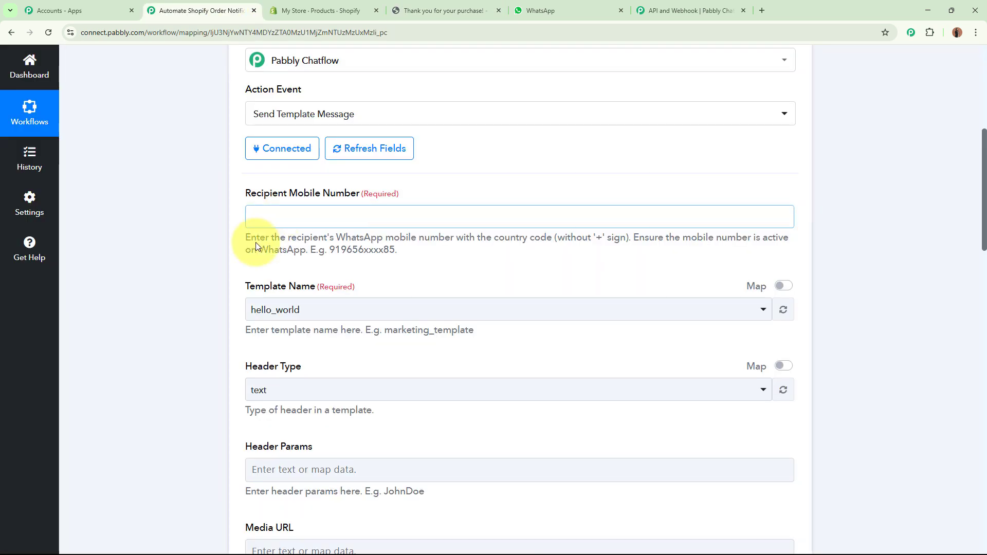
{"action": "left_click", "coordinate": [174, 262]}
{"action": "scroll", "coordinate": [174, 261], "scroll_direction": "up", "scroll_amount": 7}
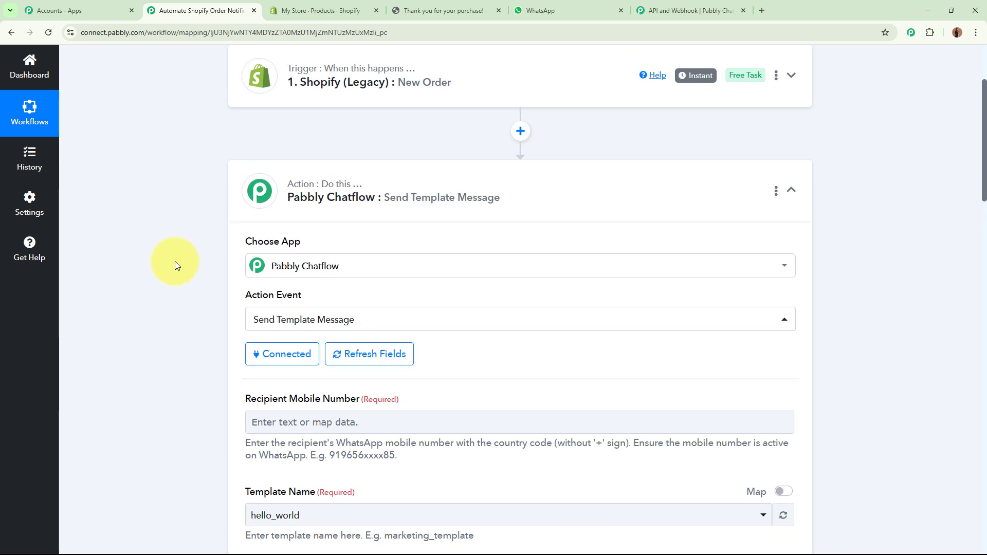
{"action": "scroll", "coordinate": [452, 245], "scroll_direction": "down", "scroll_amount": 8}
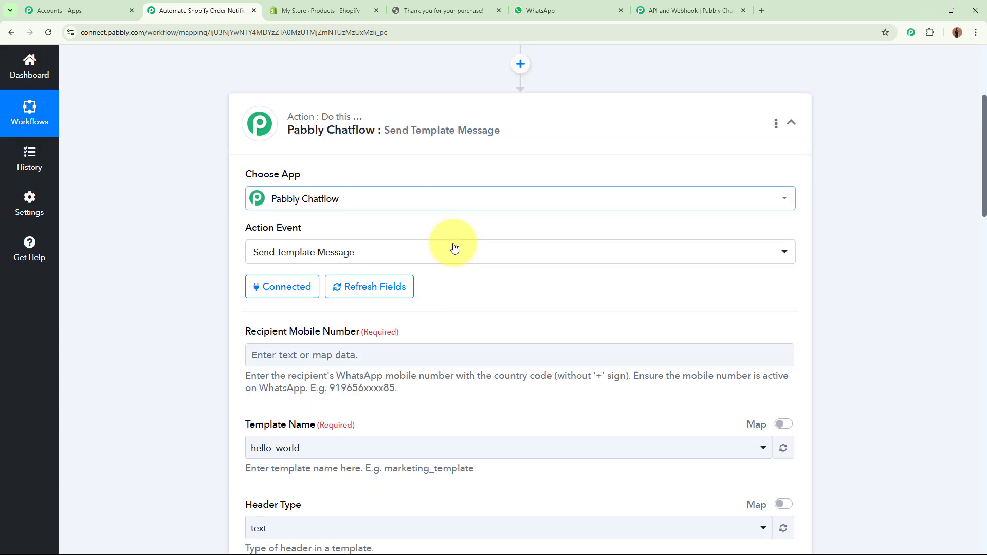
Step: Search the Shopify order data for "phone" in the Recipient Mobile Number mapping and check the required number format
{"action": "left_click", "coordinate": [332, 160]}
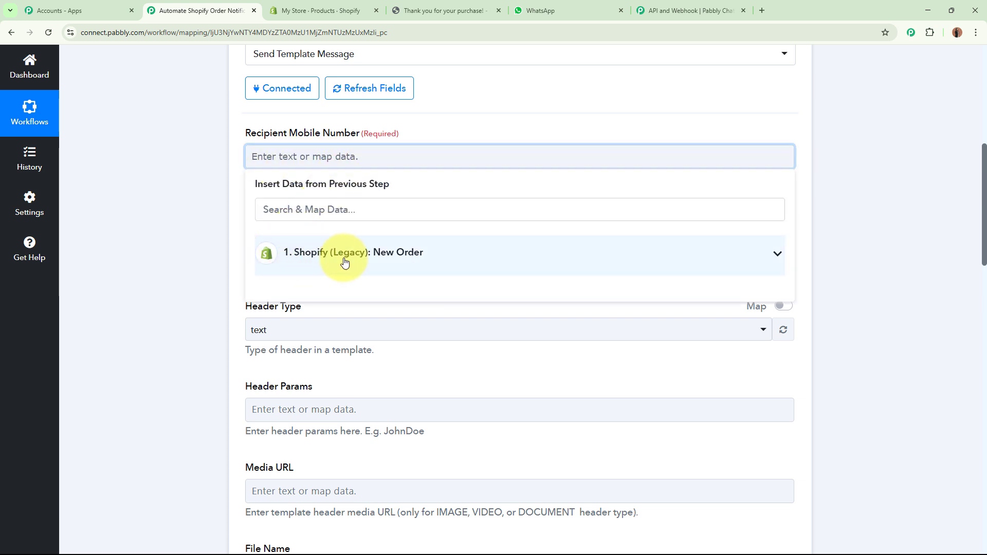
{"action": "left_click", "coordinate": [417, 263]}
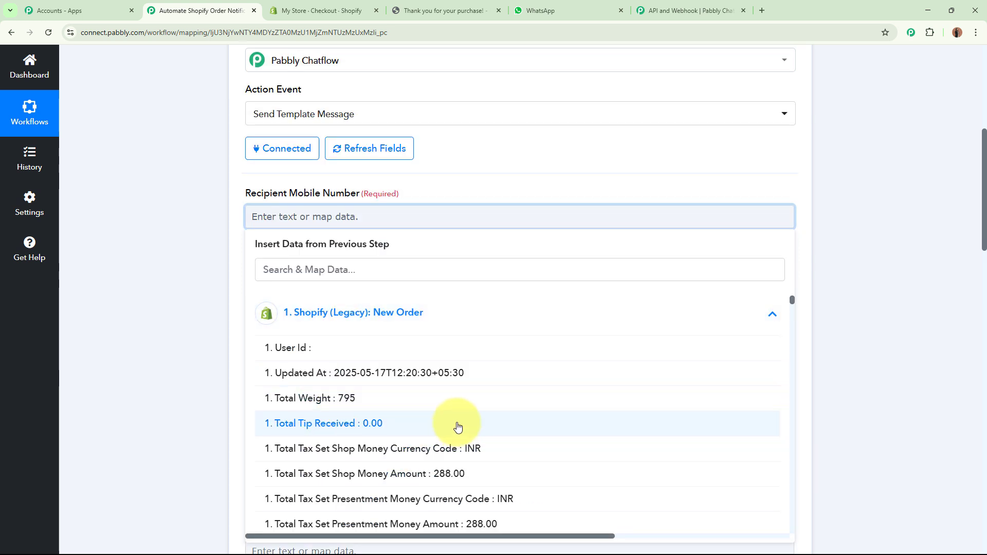
{"action": "left_click", "coordinate": [369, 276]}
{"action": "type", "text": "phone"}
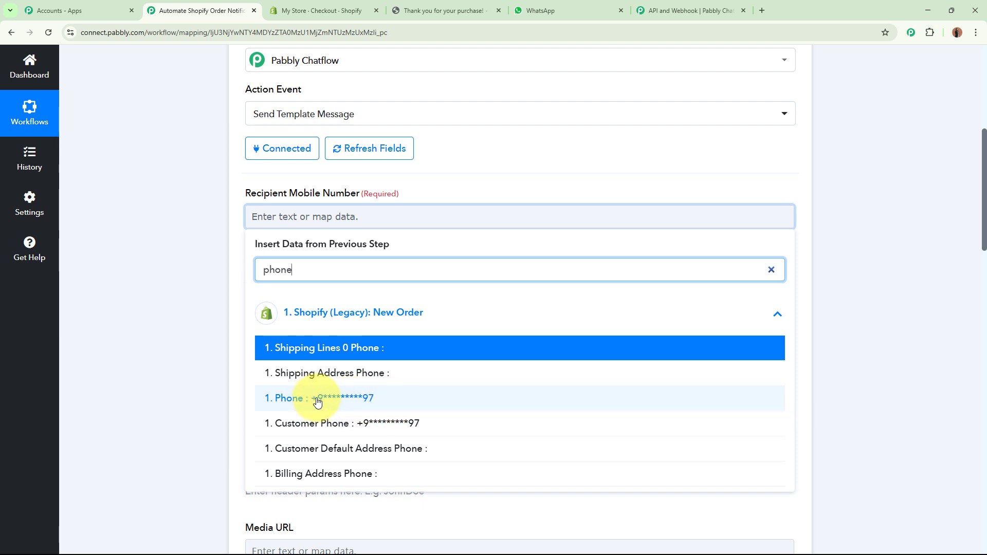
{"action": "left_click", "coordinate": [131, 327]}
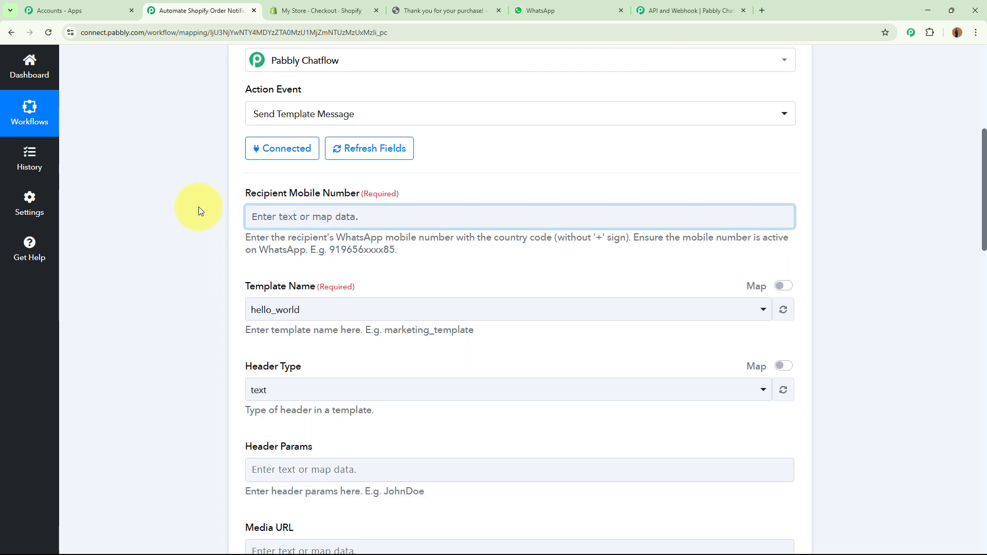
{"action": "left_click", "coordinate": [250, 215]}
{"action": "left_click", "coordinate": [212, 214]}
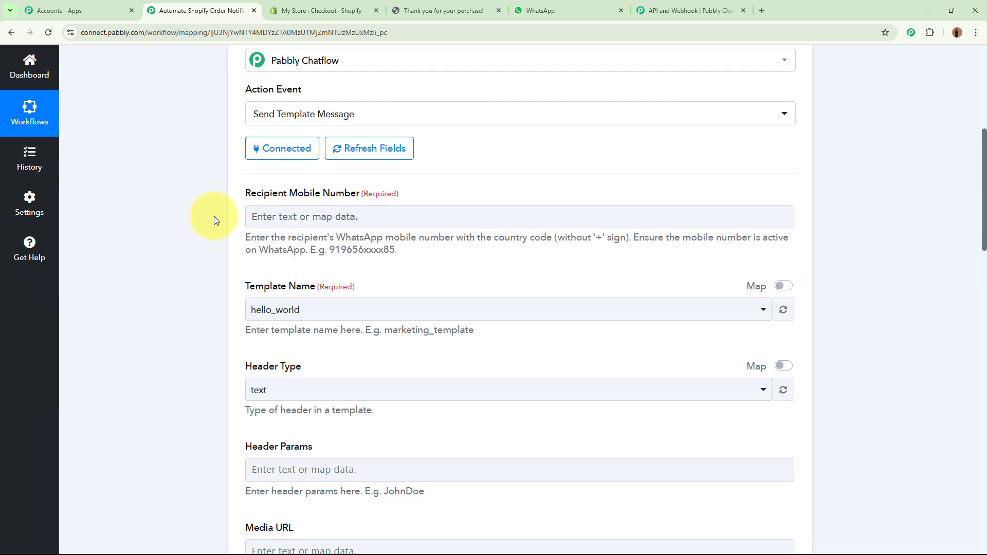
{"action": "left_click_drag", "start_coordinate": [558, 238], "coordinate": [631, 238]}
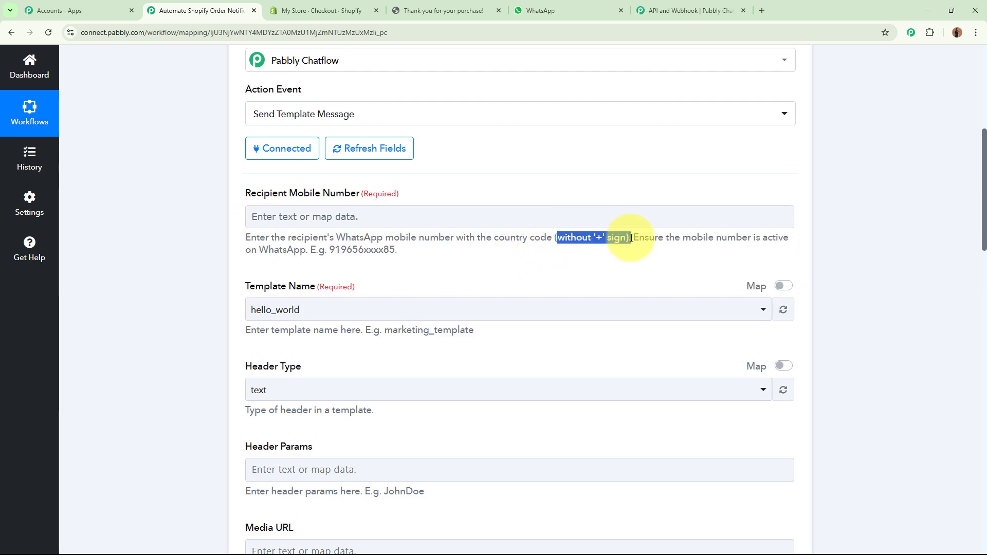
{"action": "left_click", "coordinate": [844, 238]}
Step: Insert a Text Formatter (Pabbly) action with the Split Text event between the Shopify trigger and Pabbly Chatflow, and connect it
{"action": "scroll", "coordinate": [766, 245], "scroll_direction": "up", "scroll_amount": 6}
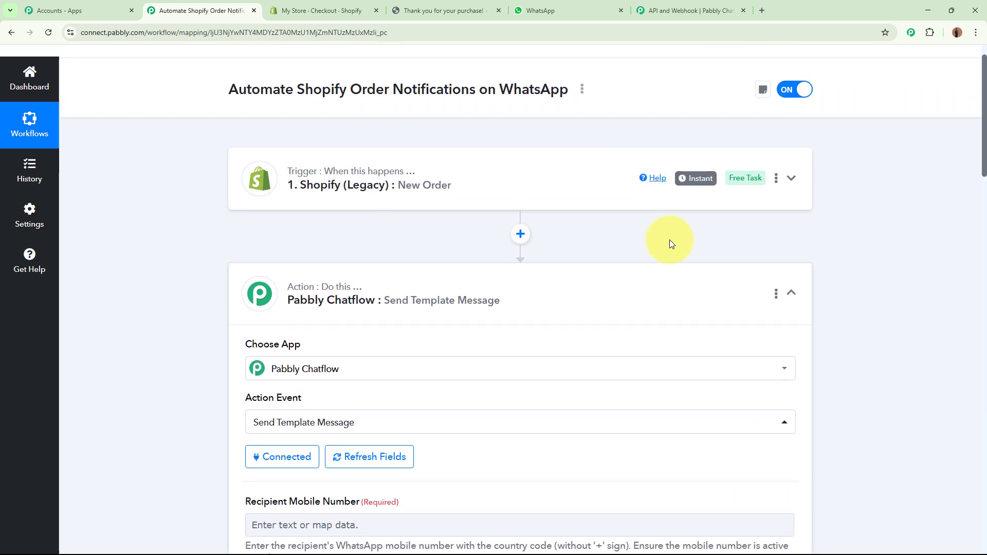
{"action": "left_click", "coordinate": [521, 236]}
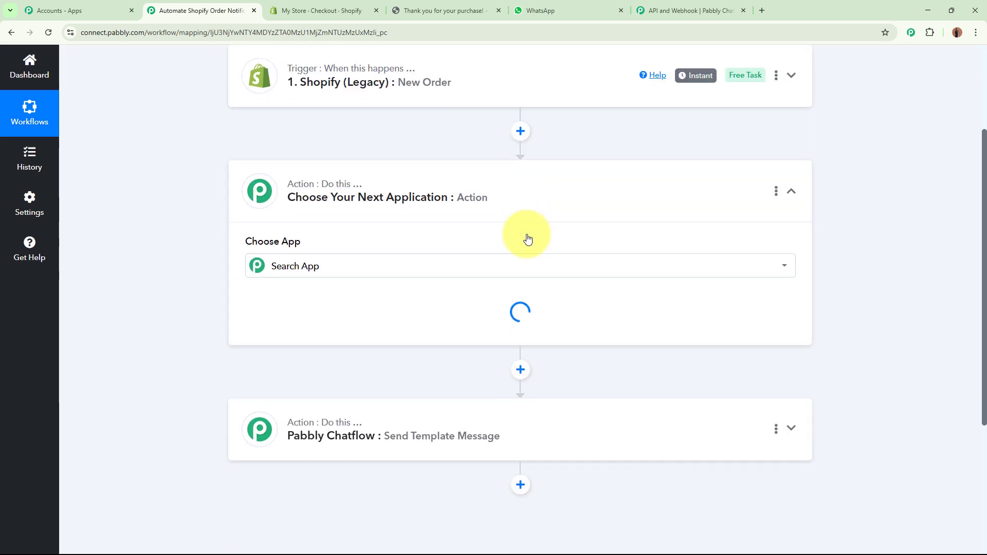
{"action": "type", "text": "Text"}
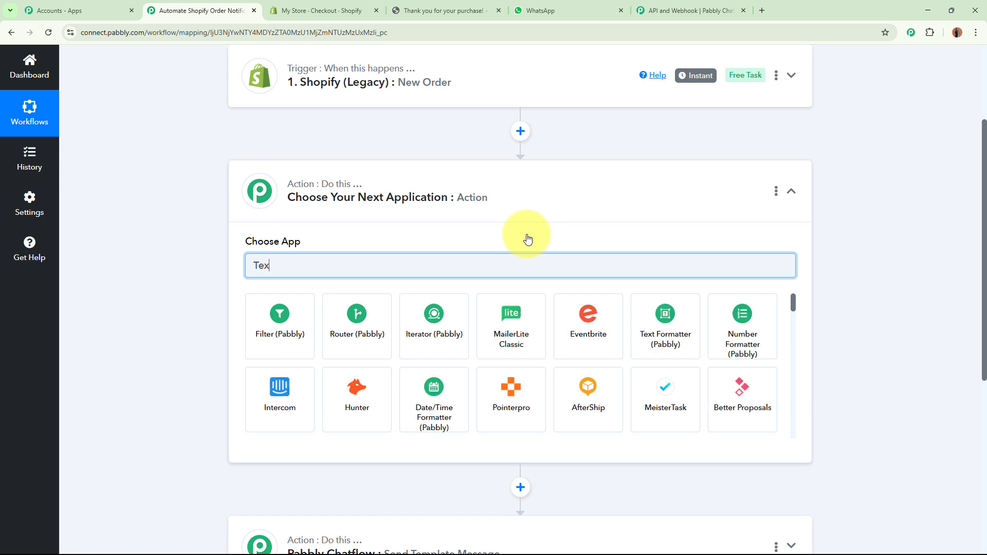
{"action": "left_click", "coordinate": [289, 333]}
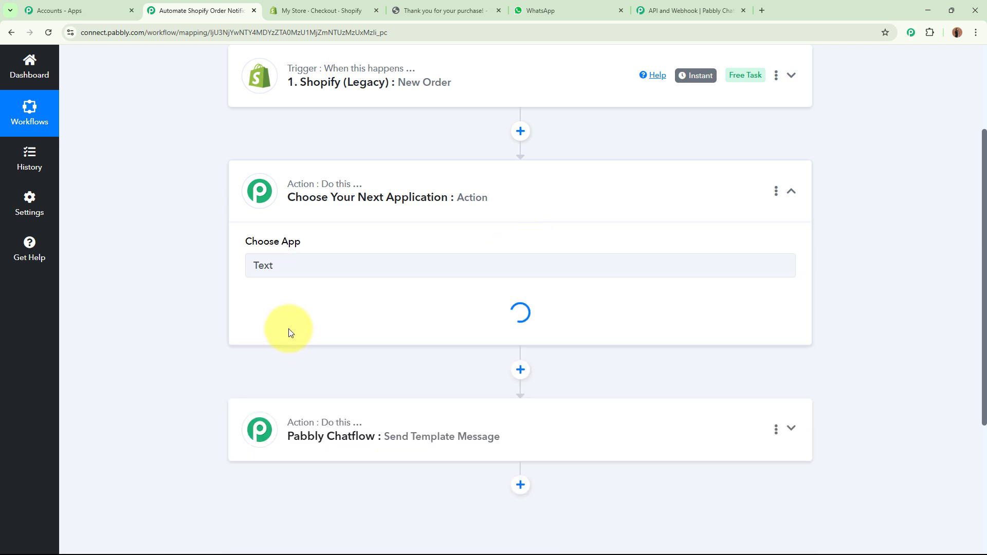
{"action": "left_click", "coordinate": [298, 323]}
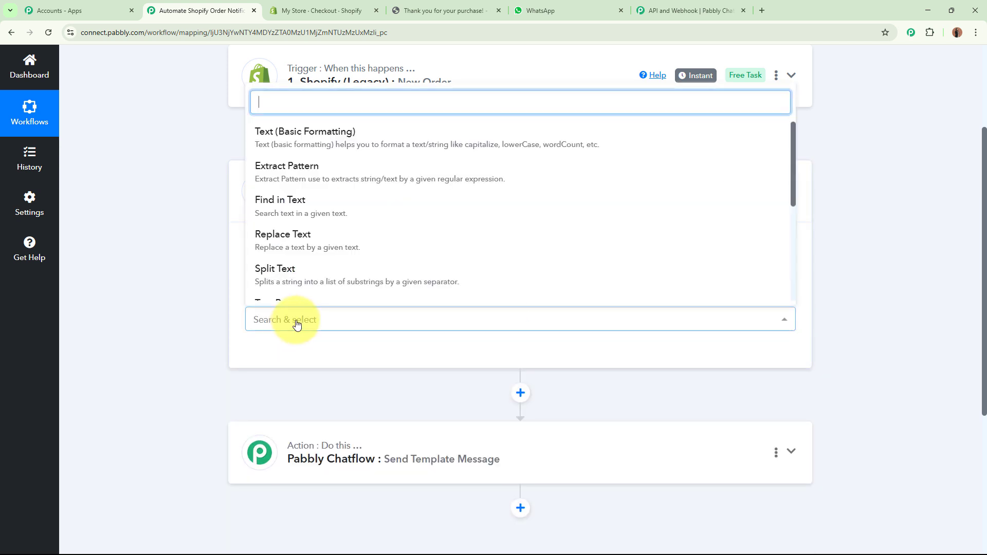
{"action": "left_click", "coordinate": [309, 282]}
{"action": "left_click", "coordinate": [290, 360]}
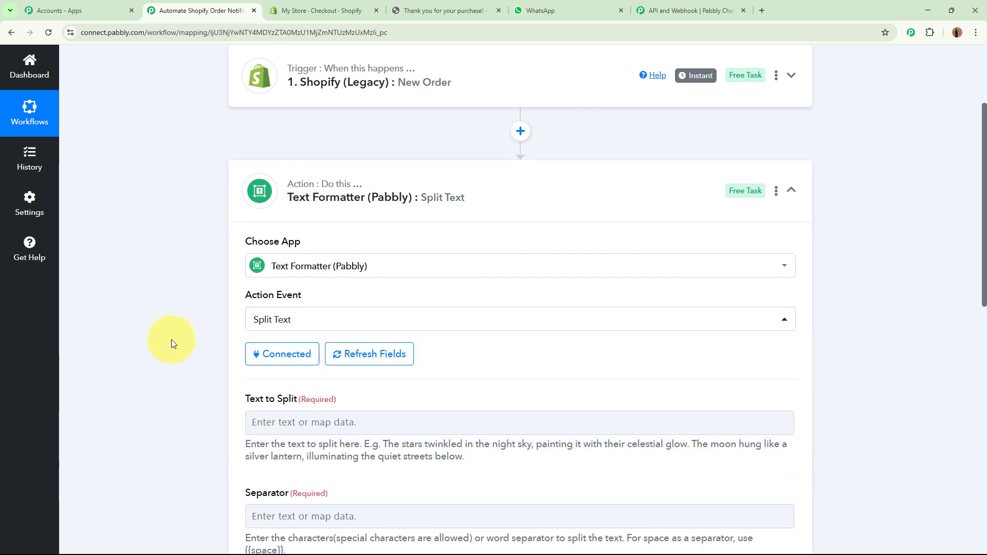
Step: Search the Shopify order data for "+" and map the order's Phone value as the Text to Split
{"action": "scroll", "coordinate": [346, 268], "scroll_direction": "down", "scroll_amount": 3}
{"action": "left_click", "coordinate": [346, 268]}
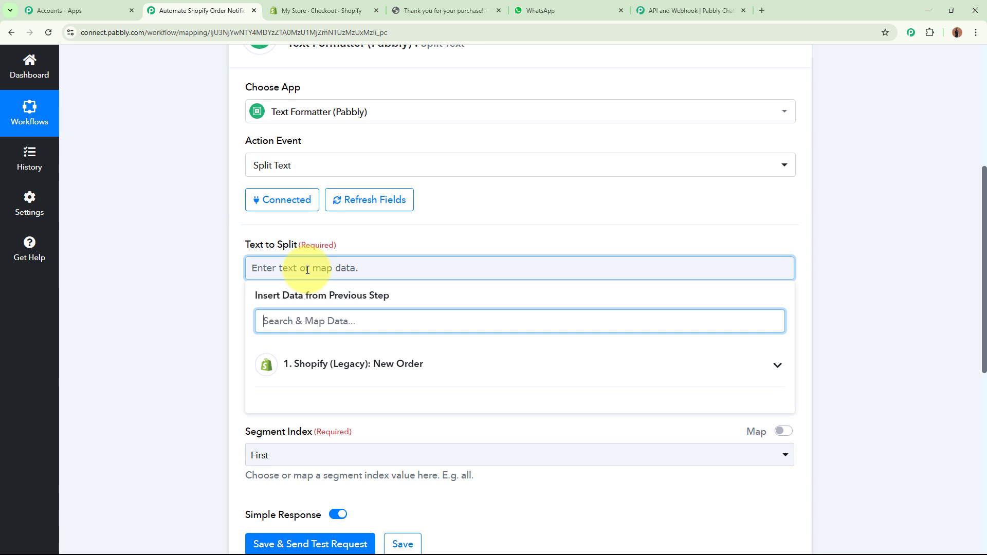
{"action": "type", "text": "*"}
{"action": "key", "text": "BackSpace"}
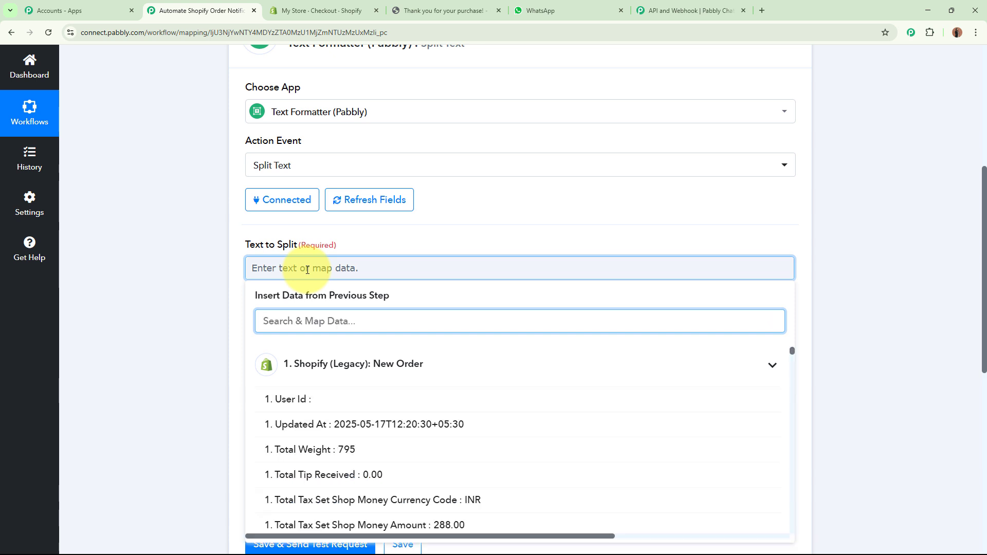
{"action": "type", "text": "+"}
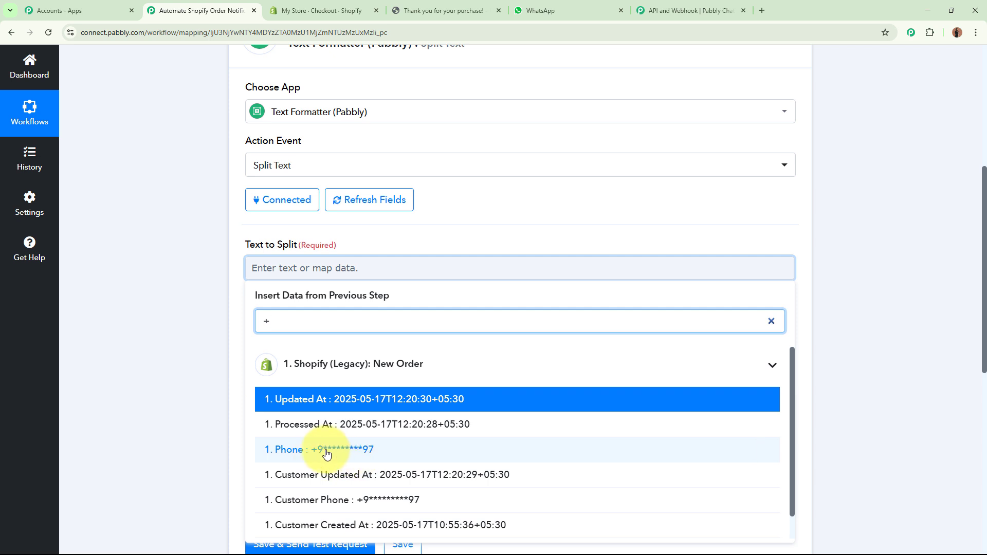
{"action": "left_click", "coordinate": [372, 451]}
{"action": "left_click", "coordinate": [162, 295]}
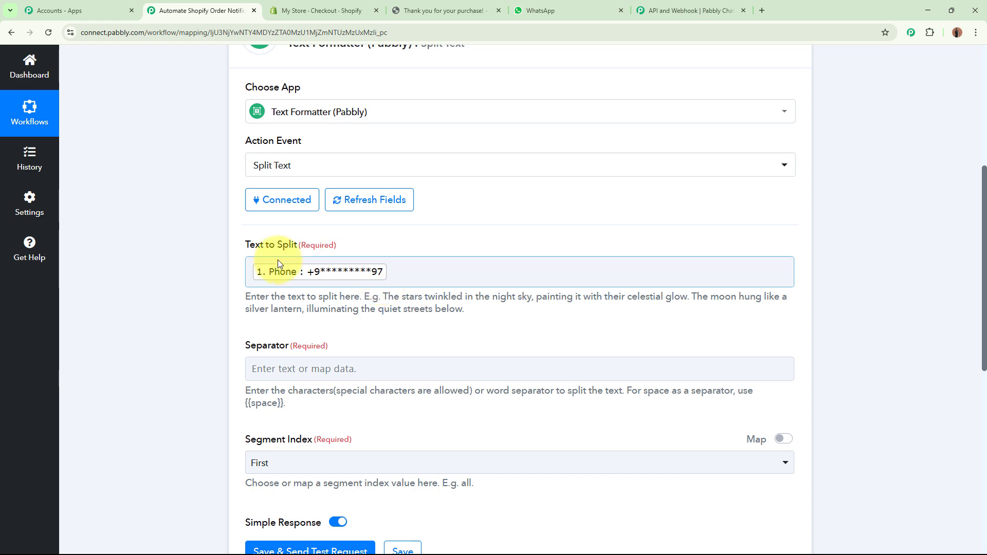
Step: Set the Split Text separator to "+" and the Segment Index to Second
{"action": "scroll", "coordinate": [320, 263], "scroll_direction": "up", "scroll_amount": 6}
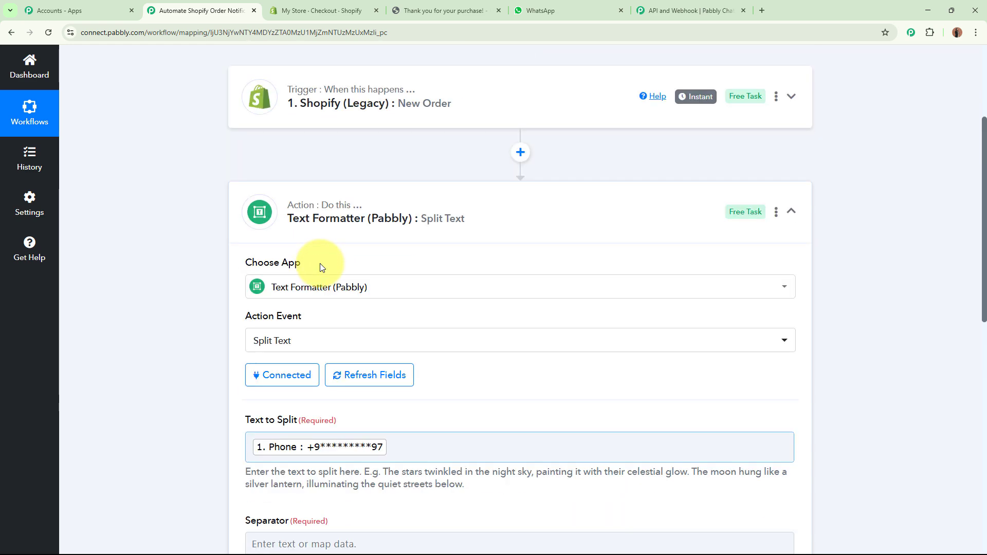
{"action": "scroll", "coordinate": [494, 238], "scroll_direction": "down", "scroll_amount": 4}
{"action": "scroll", "coordinate": [495, 239], "scroll_direction": "down", "scroll_amount": 3}
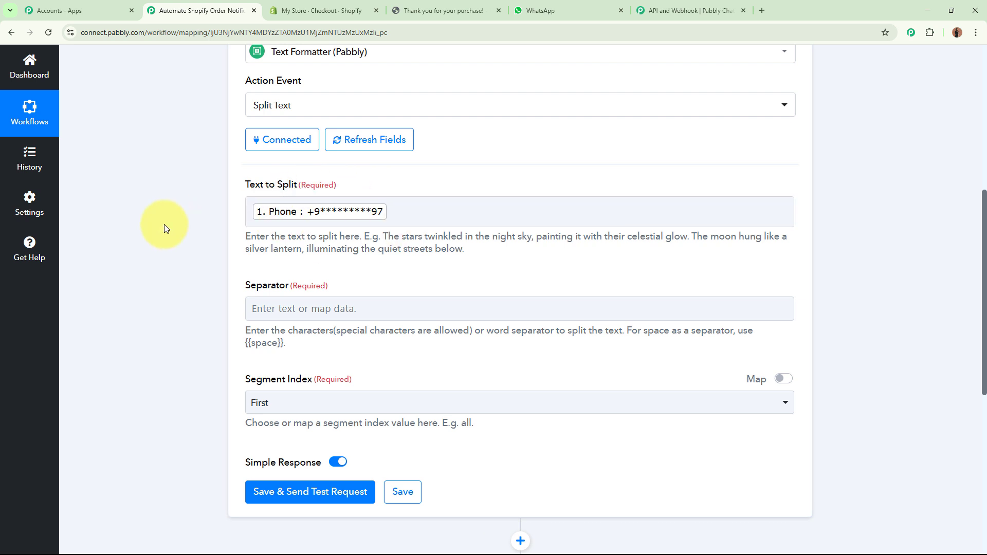
{"action": "scroll", "coordinate": [342, 205], "scroll_direction": "down", "scroll_amount": 2}
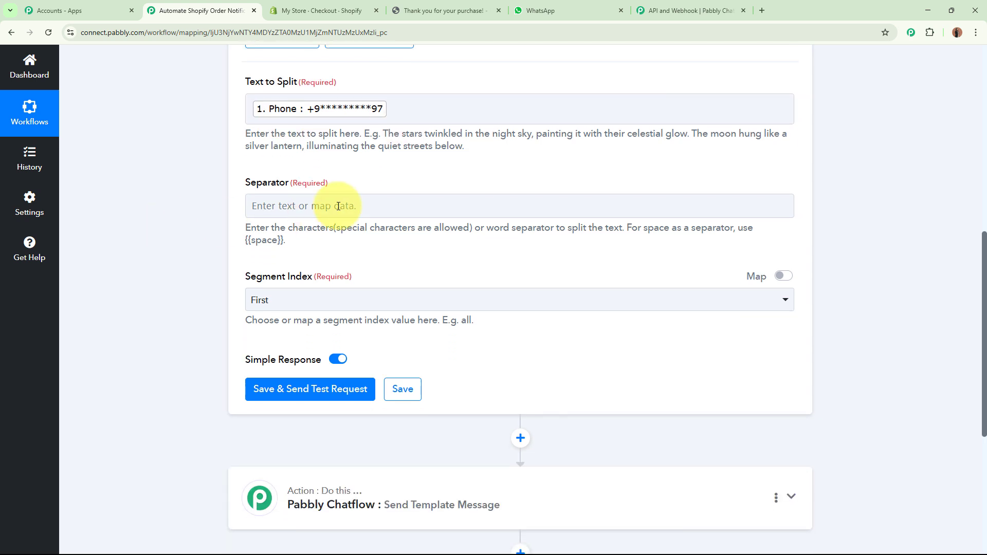
{"action": "left_click", "coordinate": [339, 205]}
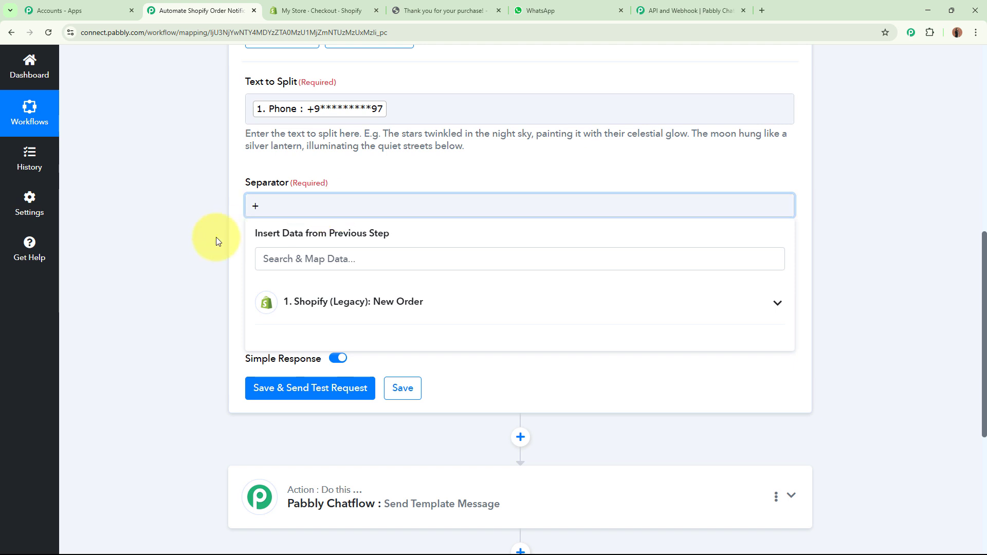
{"action": "left_click", "coordinate": [175, 251]}
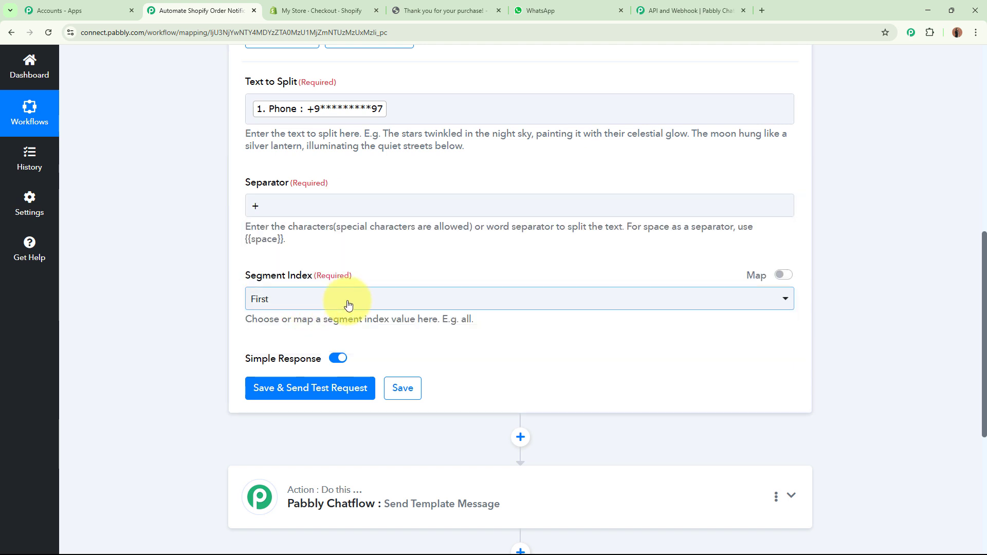
{"action": "left_click", "coordinate": [286, 306]}
{"action": "left_click", "coordinate": [322, 380]}
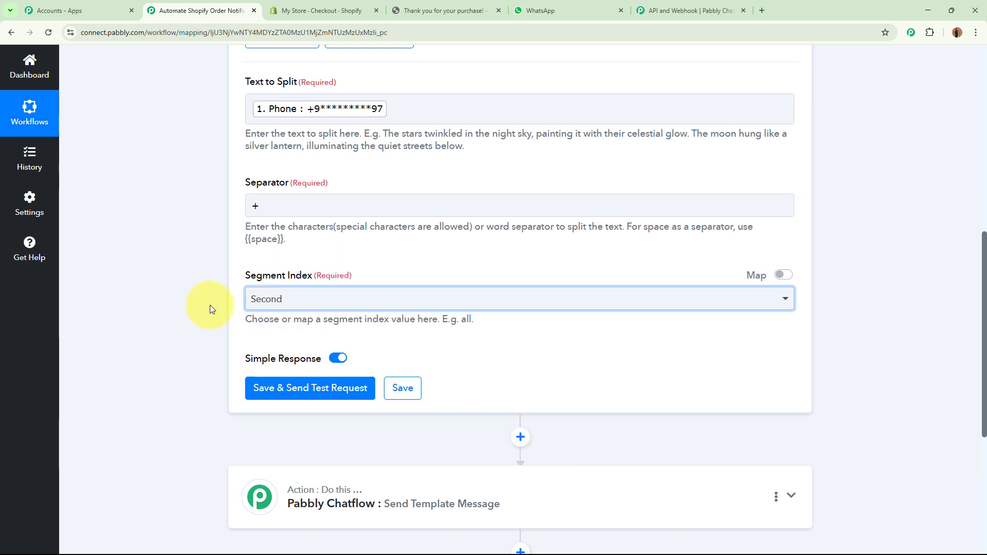
{"action": "left_click", "coordinate": [164, 303]}
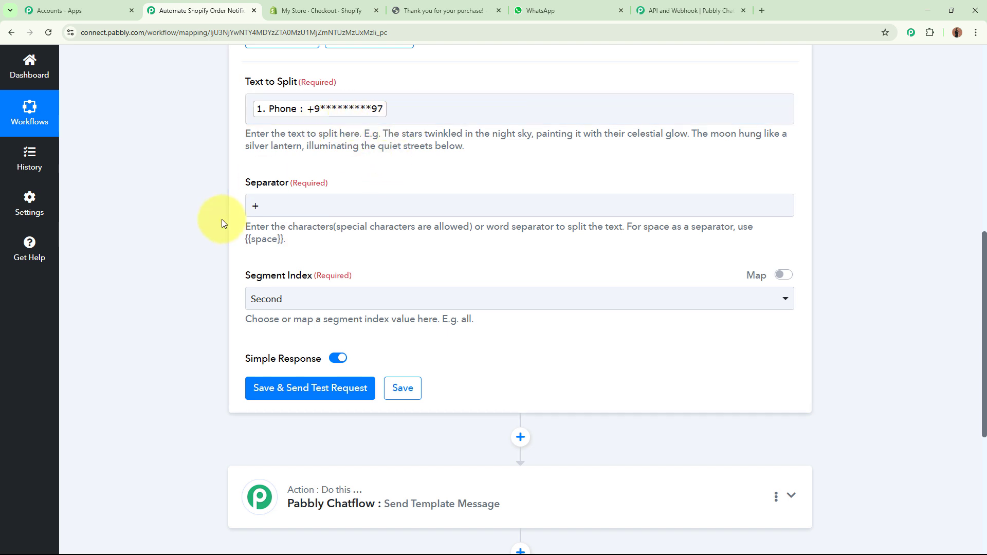
Step: Save the Split Text step with a test request, check the returned result, and collapse the step
{"action": "scroll", "coordinate": [188, 283], "scroll_direction": "down", "scroll_amount": 3}
{"action": "left_click", "coordinate": [315, 232]}
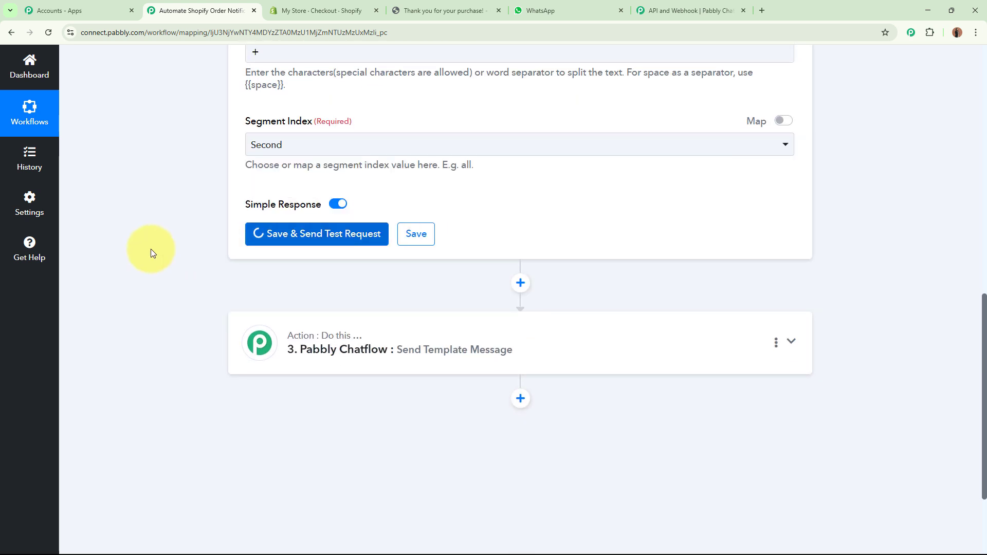
{"action": "scroll", "coordinate": [556, 251], "scroll_direction": "down", "scroll_amount": 1}
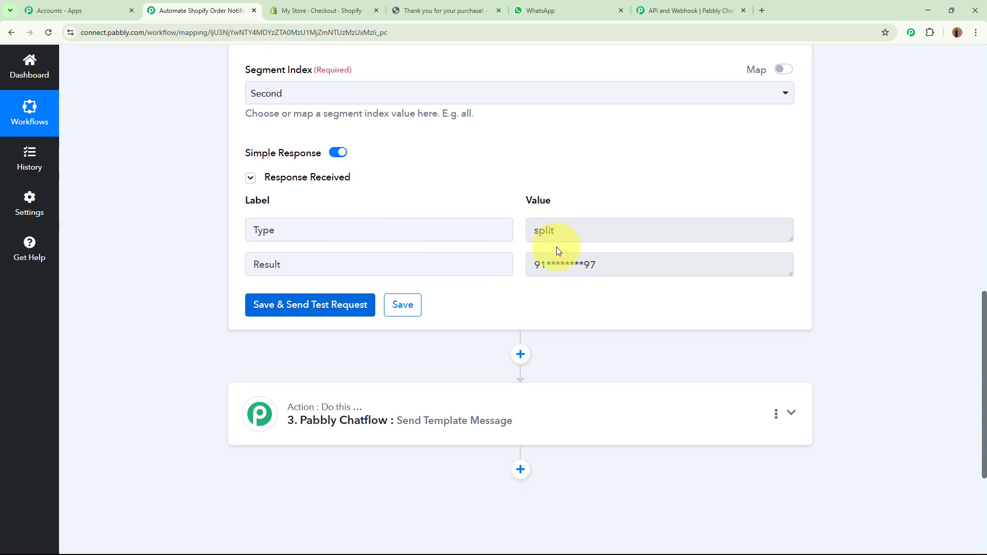
{"action": "left_click_drag", "start_coordinate": [618, 264], "coordinate": [492, 258]}
{"action": "left_click", "coordinate": [837, 270]}
{"action": "scroll", "coordinate": [836, 268], "scroll_direction": "up", "scroll_amount": 2}
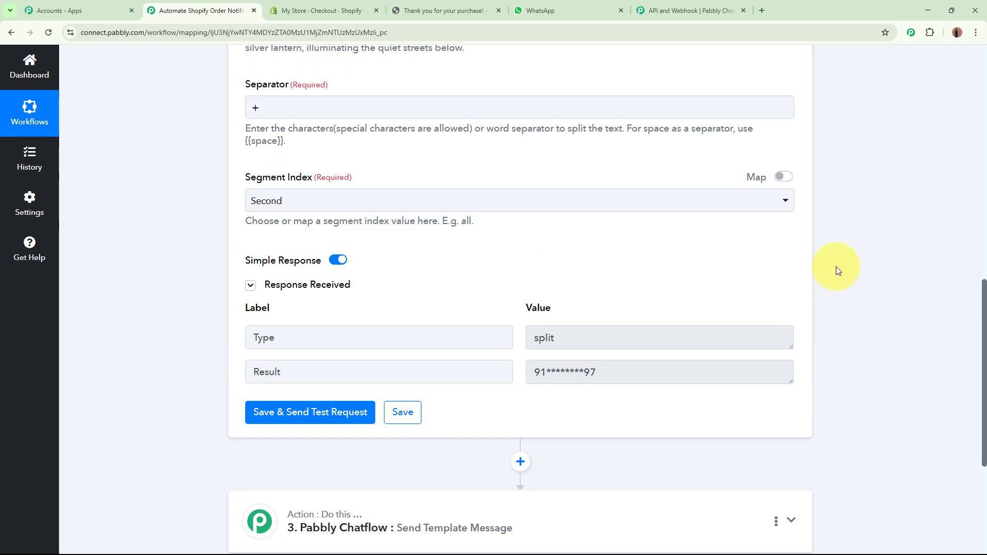
{"action": "scroll", "coordinate": [836, 267], "scroll_direction": "up", "scroll_amount": 6}
{"action": "left_click", "coordinate": [547, 145]}
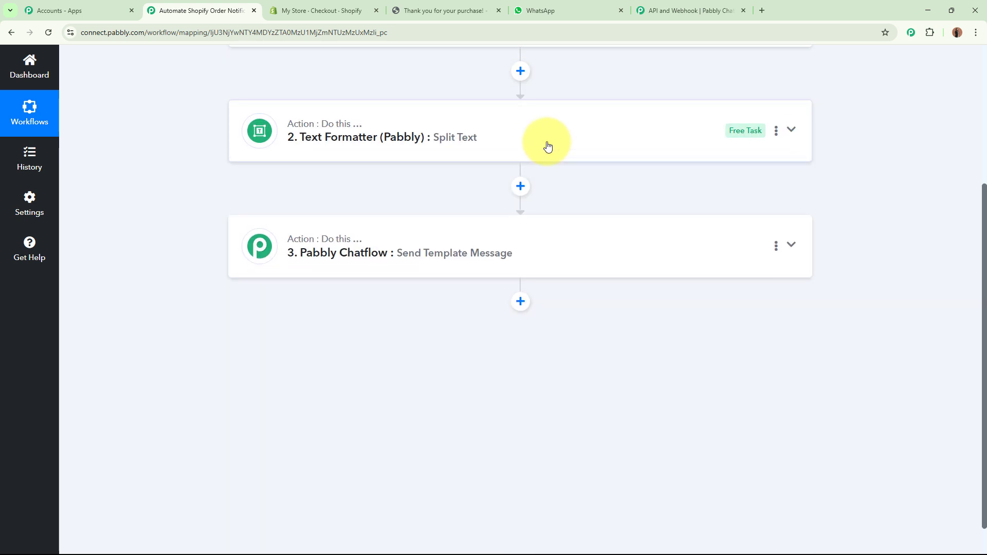
Step: In the Pabbly Chatflow step, map the Text Formatter's Result value as the Recipient Mobile Number
{"action": "left_click", "coordinate": [522, 243]}
{"action": "scroll", "coordinate": [184, 279], "scroll_direction": "down", "scroll_amount": 5}
{"action": "left_click", "coordinate": [379, 216]}
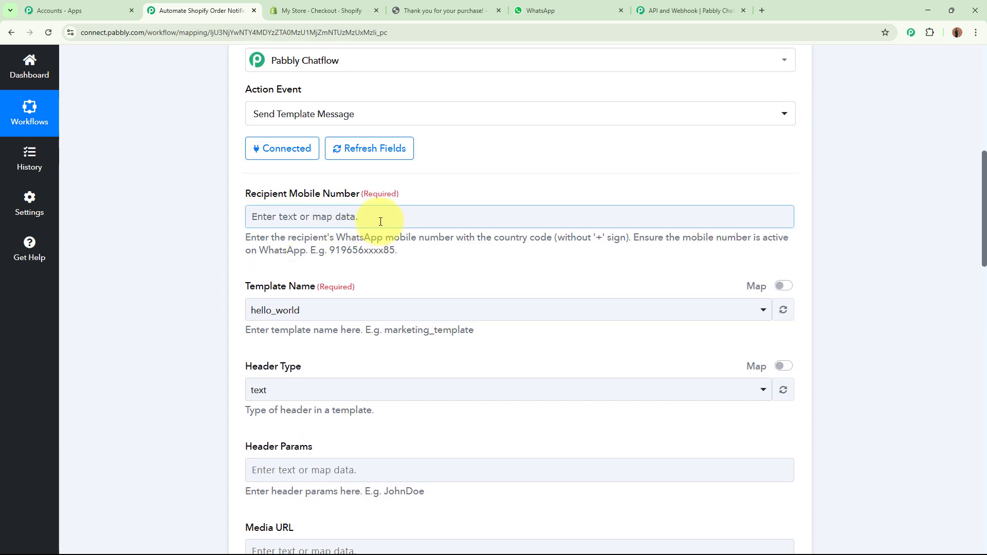
{"action": "left_click", "coordinate": [304, 357]}
{"action": "left_click", "coordinate": [390, 409]}
{"action": "left_click", "coordinate": [207, 322]}
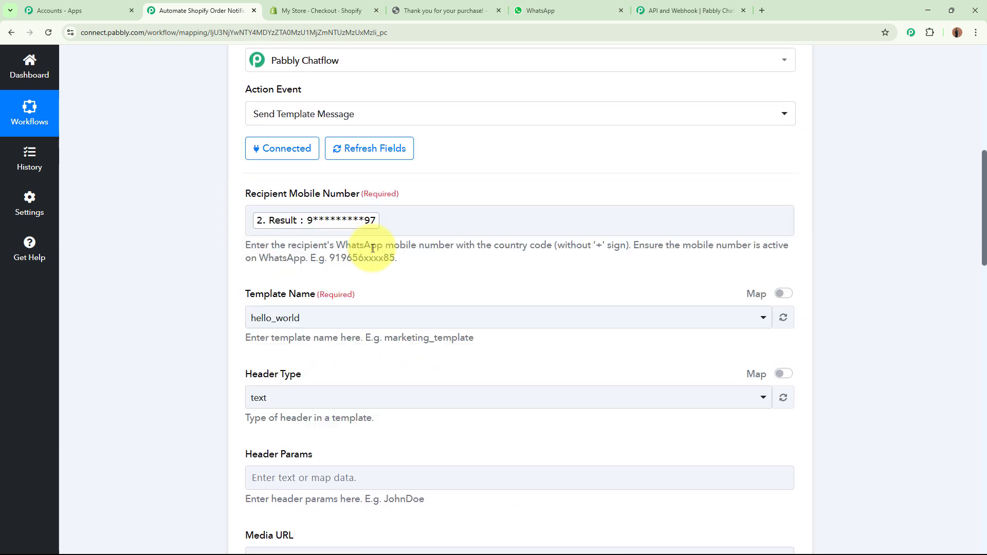
Step: Check the template's name in Pabbly Chatflow, then choose order_confirmation as the Template Name in the workflow's Chatflow step
{"action": "scroll", "coordinate": [152, 204], "scroll_direction": "down", "scroll_amount": 3}
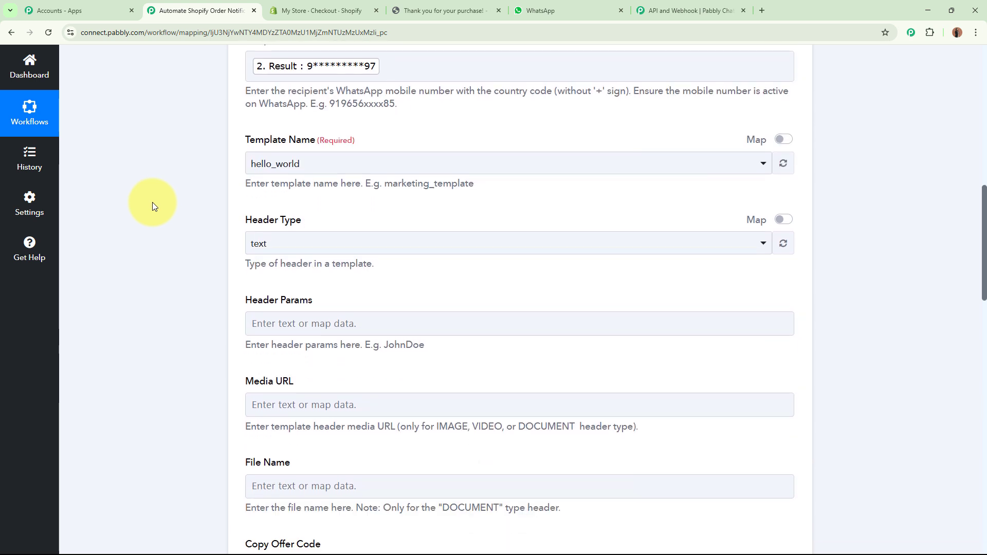
{"action": "triple_click", "coordinate": [249, 140]}
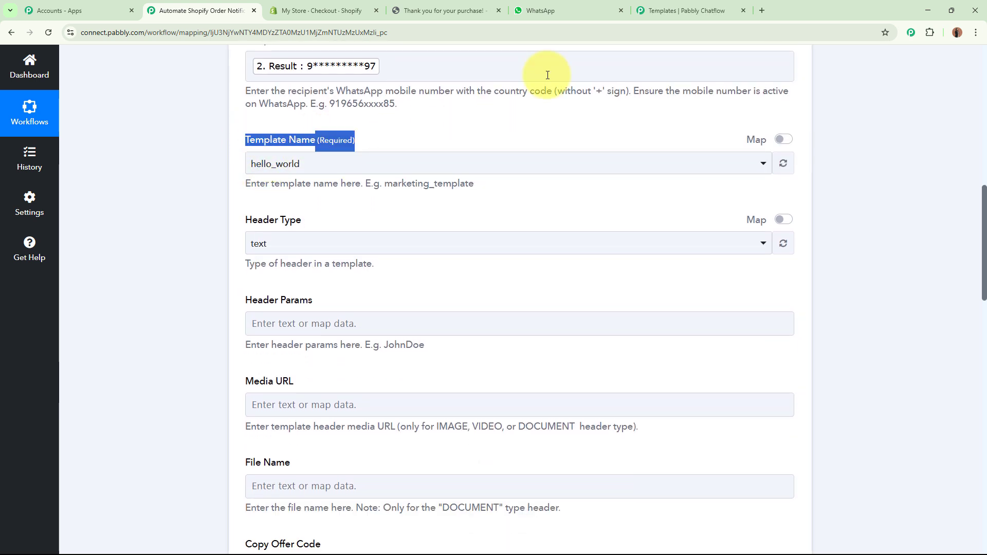
{"action": "left_click", "coordinate": [645, 13]}
{"action": "left_click_drag", "start_coordinate": [378, 150], "coordinate": [514, 149]}
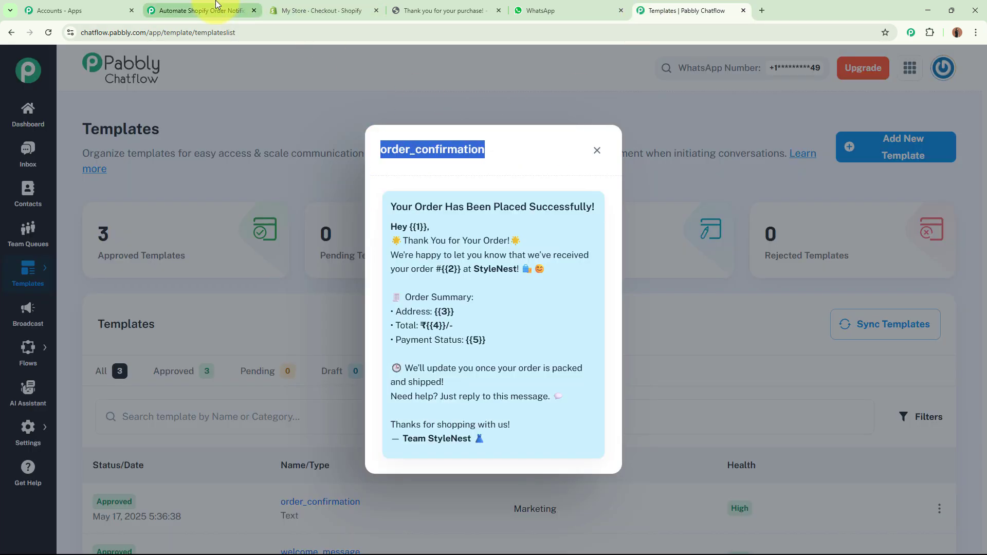
{"action": "left_click", "coordinate": [200, 10]}
{"action": "left_click", "coordinate": [347, 163]}
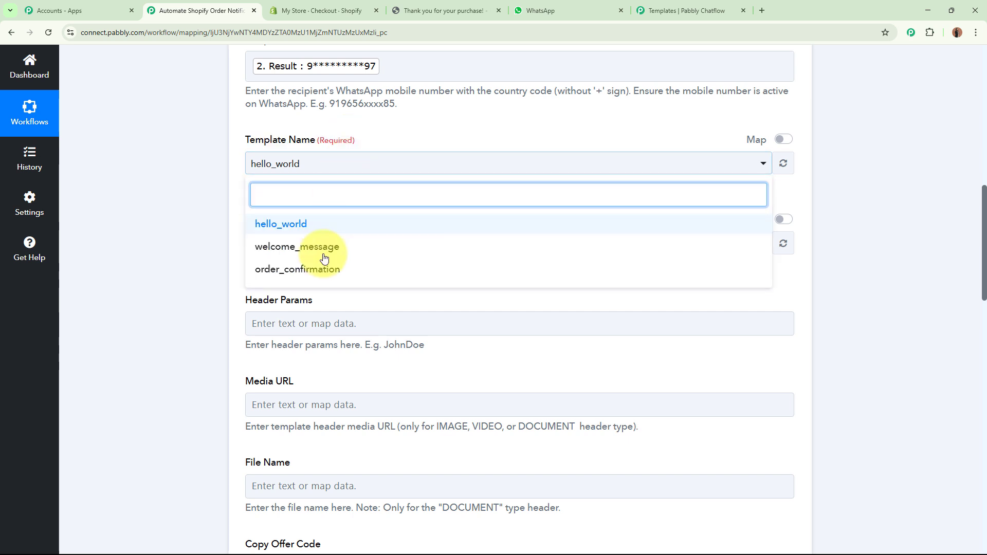
{"action": "left_click", "coordinate": [329, 269]}
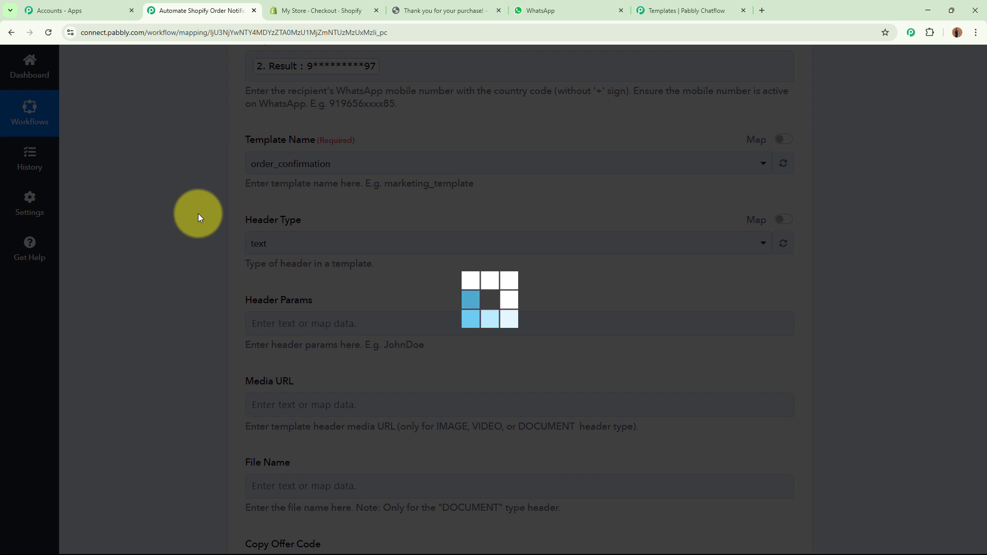
Step: Review the Chatflow step's Header Type, Header Params, Media URL, File Name and Copy Offer Code fields
{"action": "scroll", "coordinate": [236, 195], "scroll_direction": "down", "scroll_amount": 1}
{"action": "left_click_drag", "start_coordinate": [242, 176], "coordinate": [319, 171]}
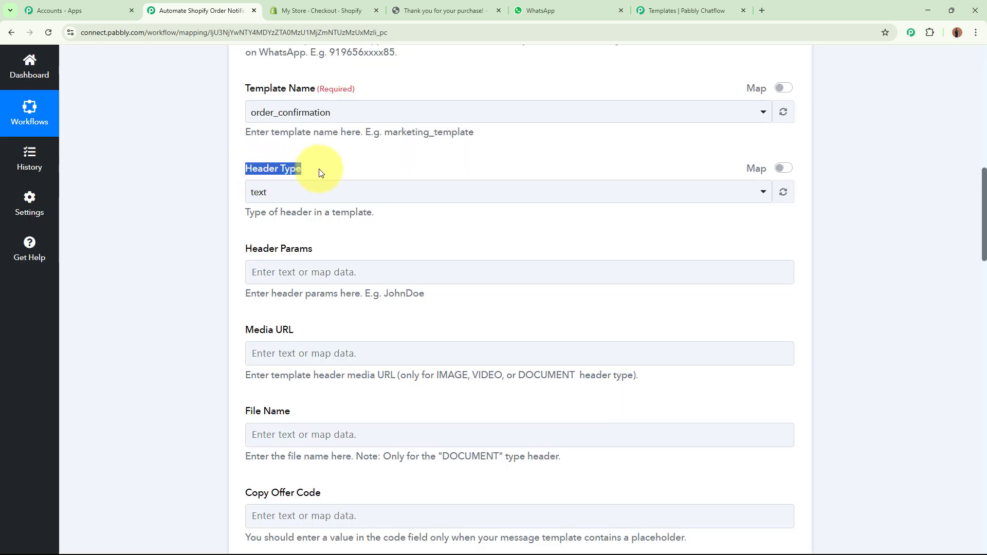
{"action": "left_click", "coordinate": [291, 193]}
{"action": "left_click", "coordinate": [288, 252]}
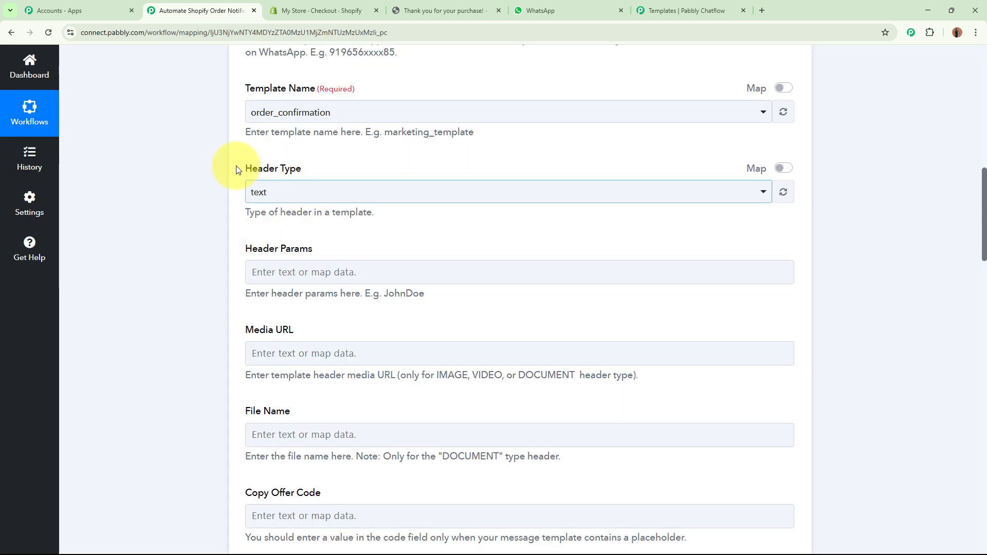
{"action": "scroll", "coordinate": [203, 200], "scroll_direction": "down", "scroll_amount": 2}
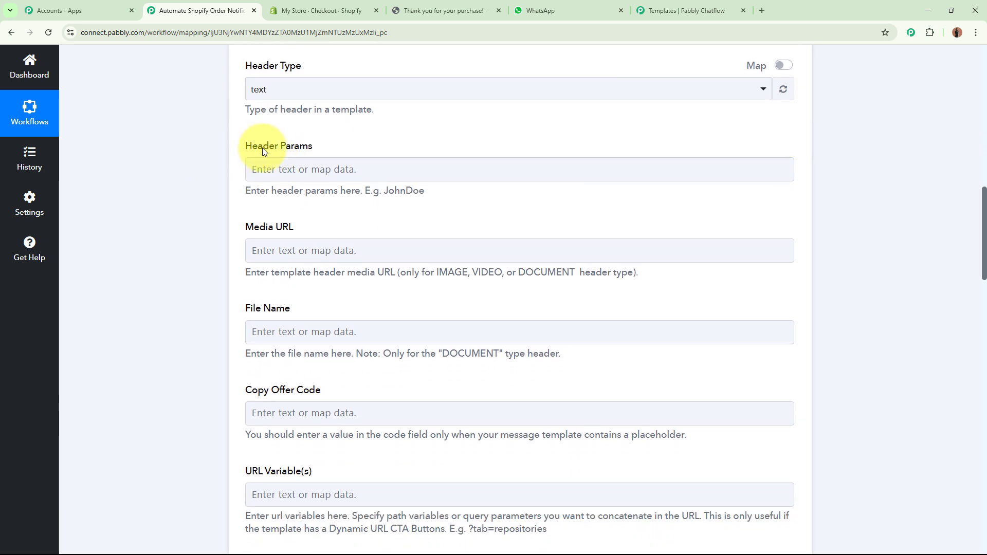
{"action": "scroll", "coordinate": [259, 177], "scroll_direction": "down", "scroll_amount": 1}
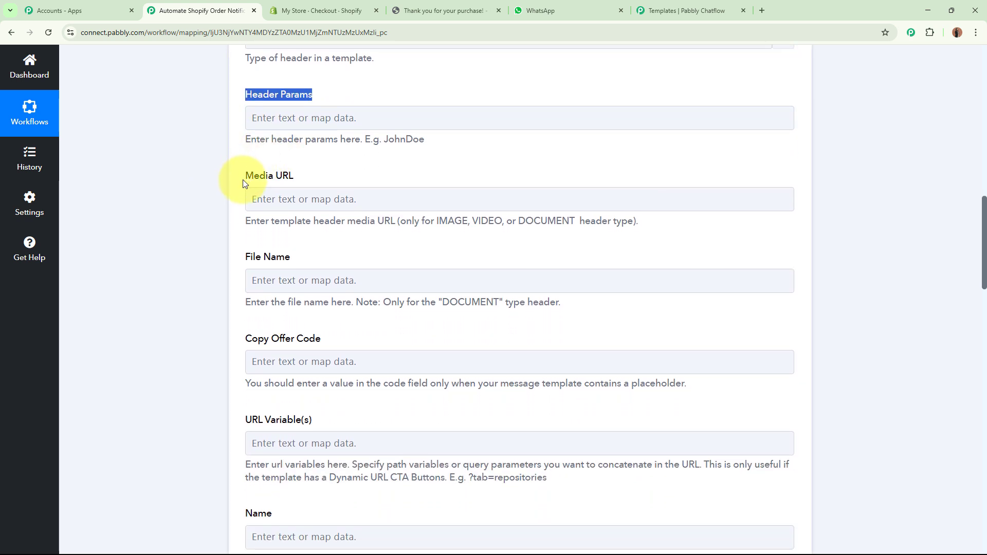
{"action": "triple_click", "coordinate": [243, 178]}
{"action": "triple_click", "coordinate": [245, 257]}
{"action": "triple_click", "coordinate": [246, 338]}
Step: Review the optional URL variable, contact name, opt-in, blocked status, tag and attribute fields of the Chatflow step
{"action": "scroll", "coordinate": [360, 344], "scroll_direction": "down", "scroll_amount": 3}
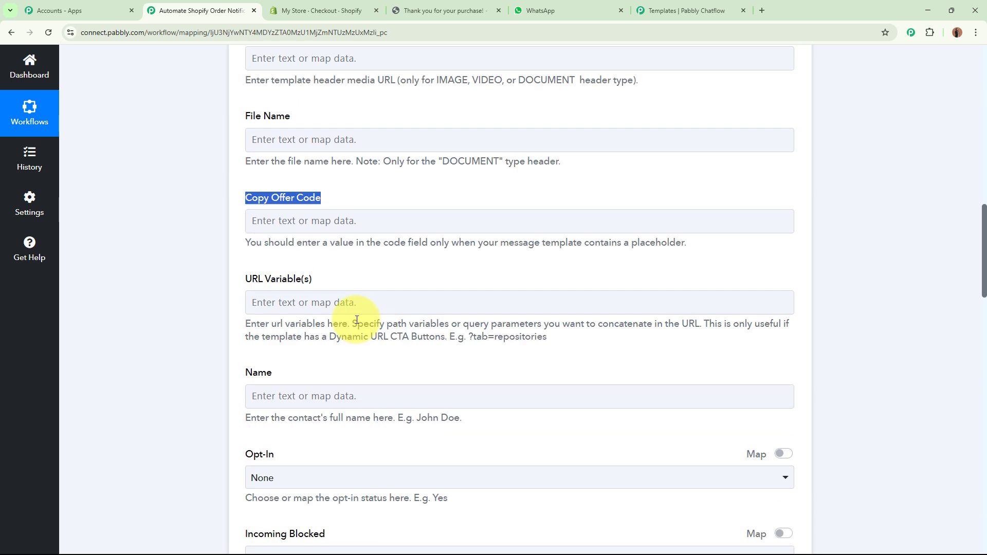
{"action": "triple_click", "coordinate": [353, 213]}
{"action": "triple_click", "coordinate": [244, 310]}
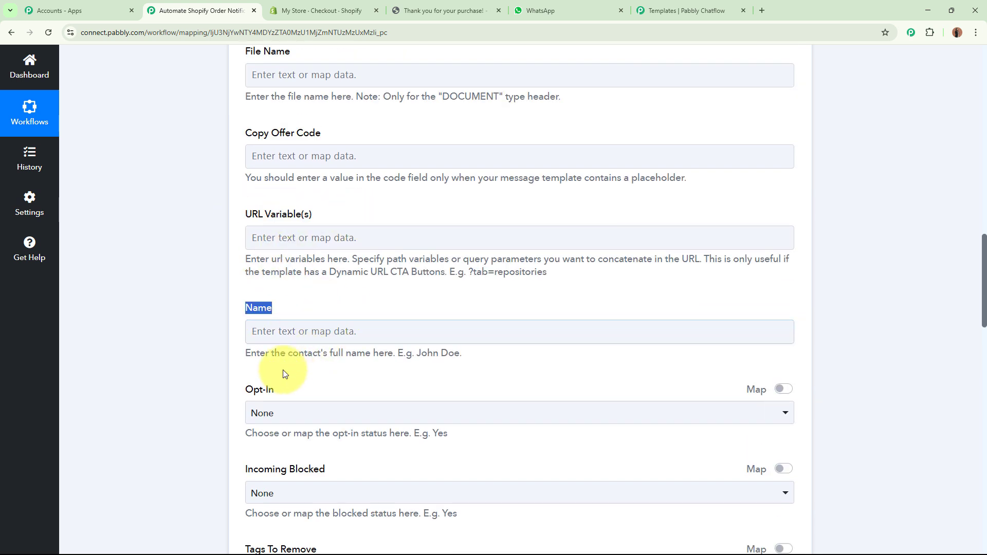
{"action": "left_click", "coordinate": [195, 303]}
{"action": "scroll", "coordinate": [201, 262], "scroll_direction": "down", "scroll_amount": 4}
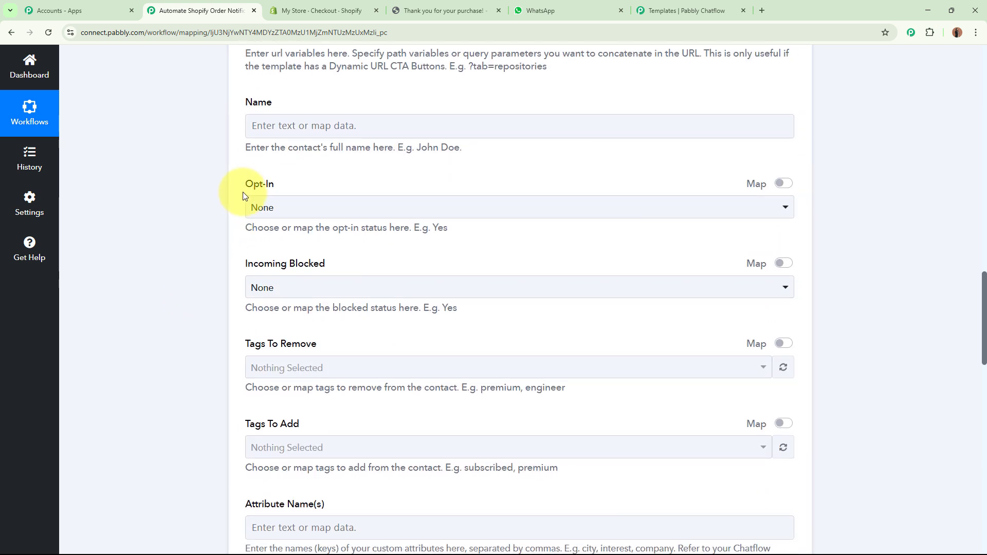
{"action": "double_click", "coordinate": [247, 187]}
{"action": "left_click", "coordinate": [167, 198]}
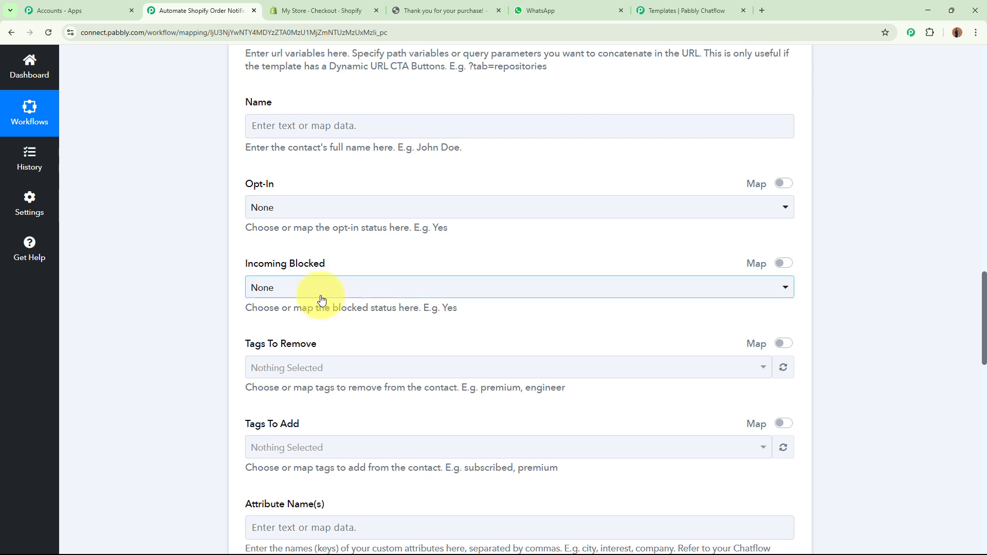
{"action": "scroll", "coordinate": [190, 297], "scroll_direction": "down", "scroll_amount": 2}
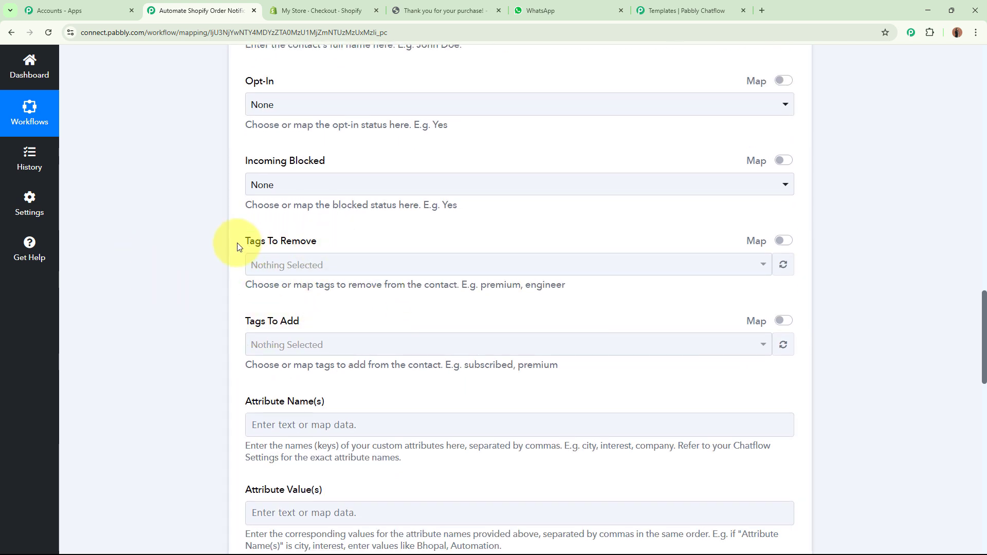
{"action": "scroll", "coordinate": [240, 245], "scroll_direction": "down", "scroll_amount": 5}
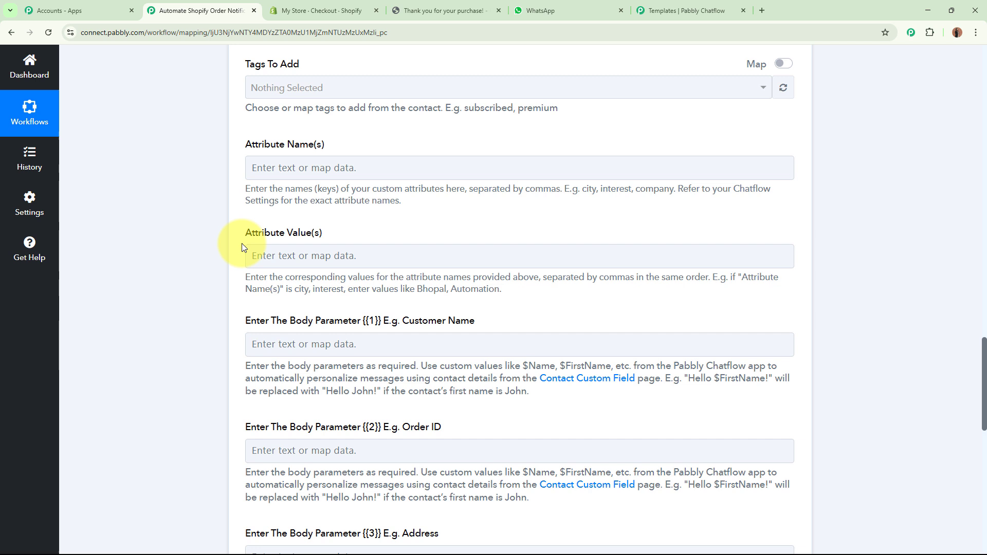
{"action": "triple_click", "coordinate": [257, 145]}
{"action": "left_click_drag", "start_coordinate": [252, 232], "coordinate": [372, 231]}
{"action": "left_click", "coordinate": [183, 226]}
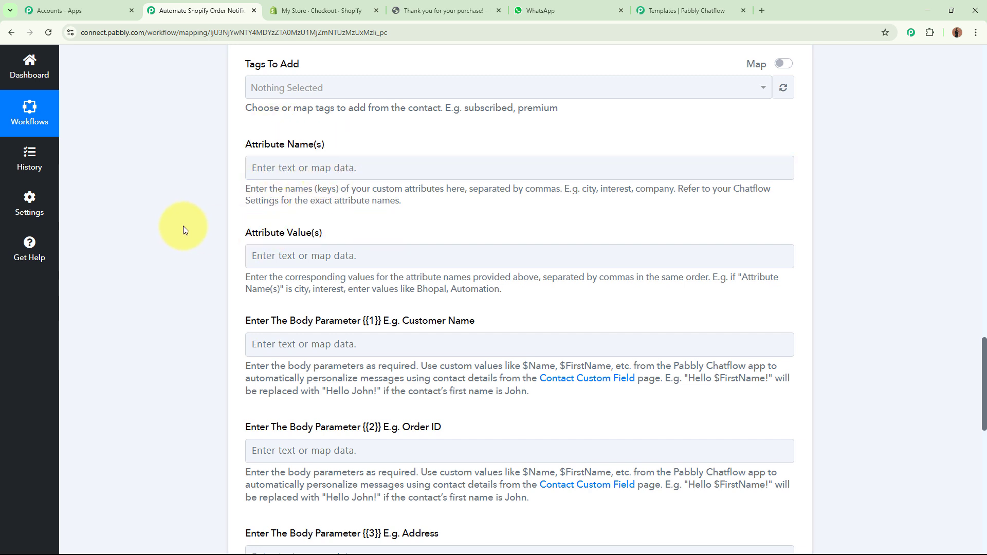
Step: Compare the body parameter fields with the numbered placeholders in Pabbly Chatflow's order_confirmation template, and return to the workflow
{"action": "scroll", "coordinate": [183, 227], "scroll_direction": "down", "scroll_amount": 3}
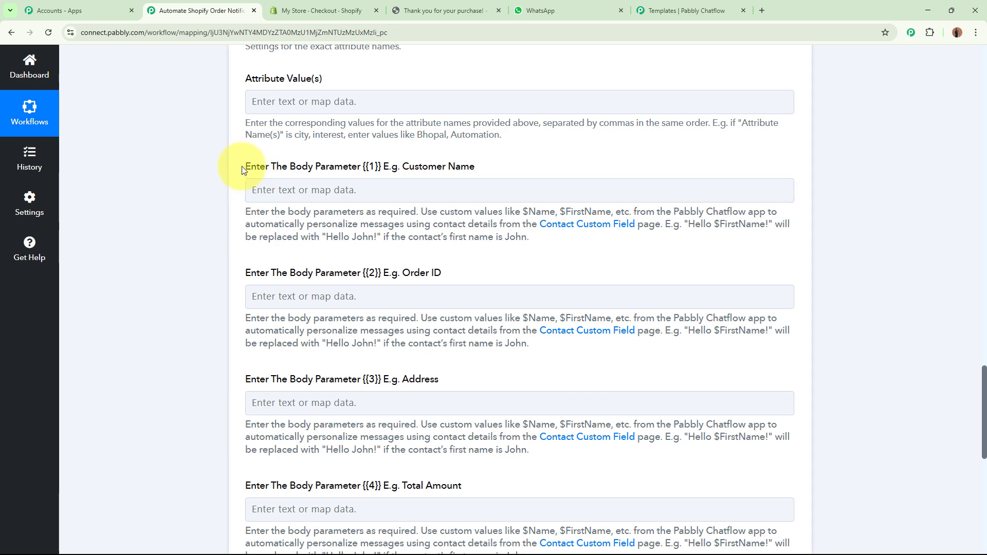
{"action": "left_click_drag", "start_coordinate": [308, 165], "coordinate": [476, 167]}
{"action": "left_click", "coordinate": [394, 167]}
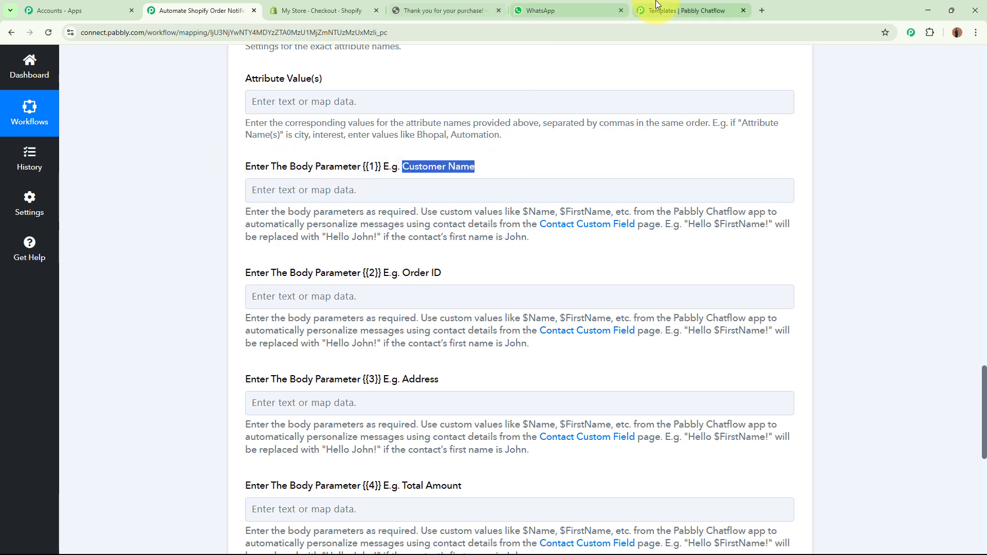
{"action": "left_click", "coordinate": [641, 5]}
{"action": "left_click_drag", "start_coordinate": [410, 226], "coordinate": [430, 227]}
{"action": "left_click_drag", "start_coordinate": [438, 269], "coordinate": [461, 269]}
{"action": "left_click_drag", "start_coordinate": [434, 311], "coordinate": [503, 344]}
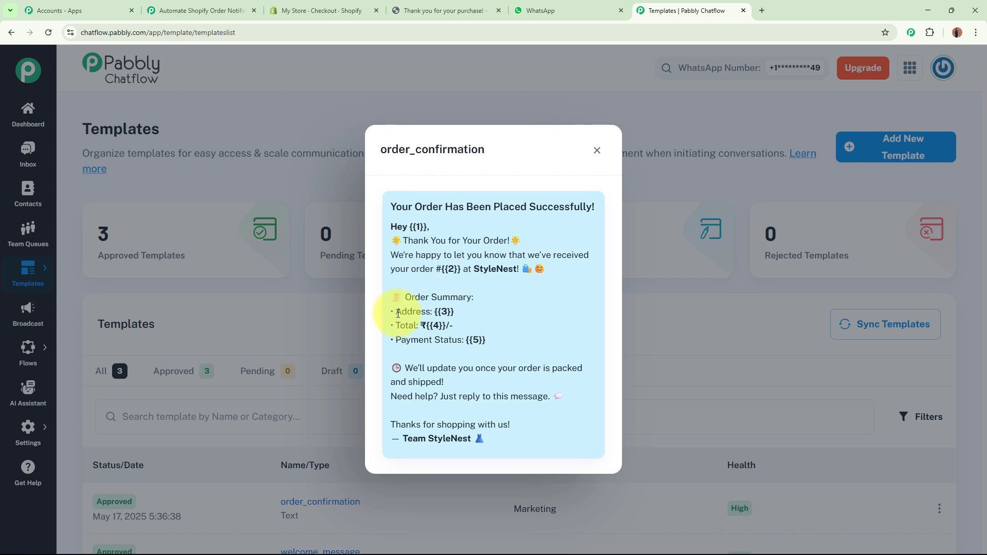
{"action": "left_click", "coordinate": [216, 11]}
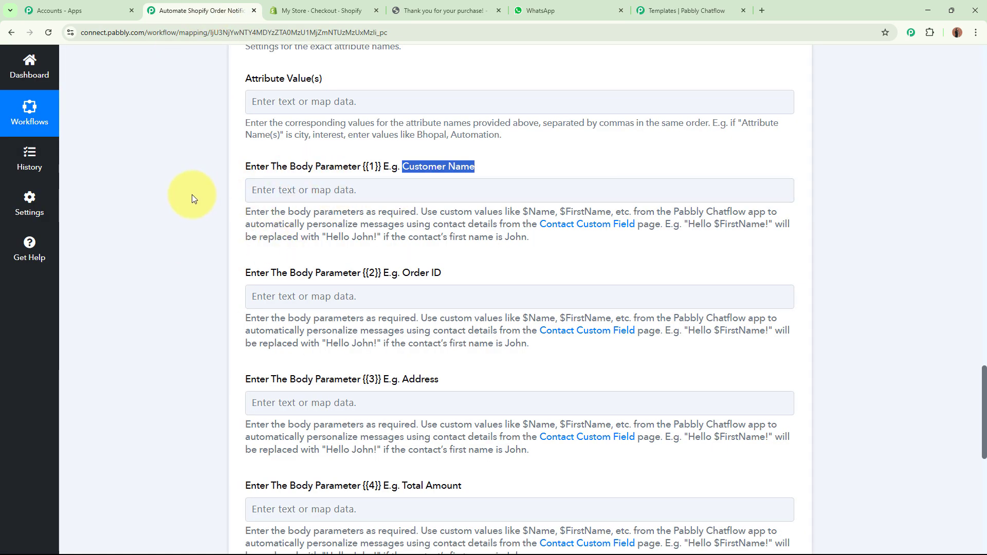
Step: Map the Shopify order's Shipping Address First Name and Shipping Address Last Name as body parameter {{1}}, Customer Name
{"action": "left_click", "coordinate": [412, 191]}
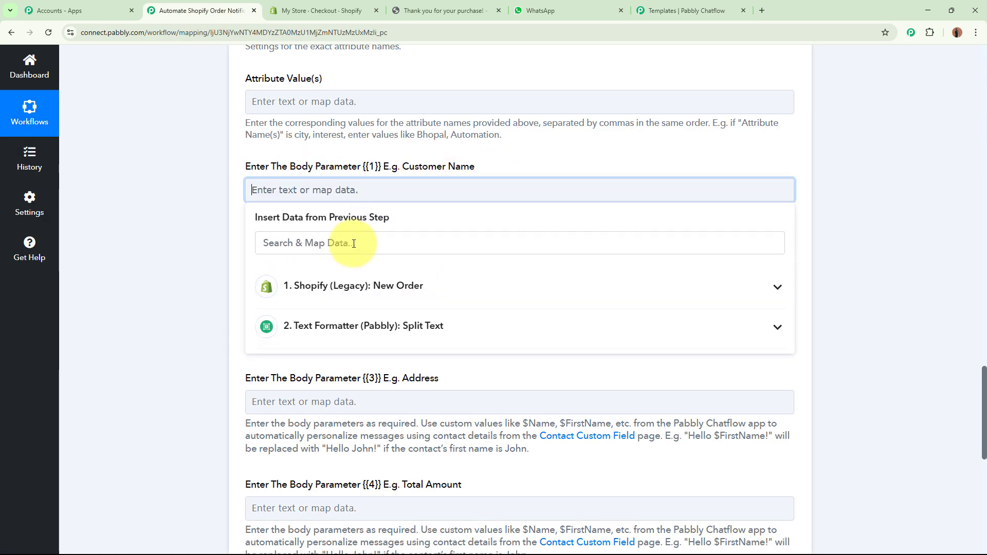
{"action": "left_click", "coordinate": [354, 243]}
{"action": "type", "text": "name"}
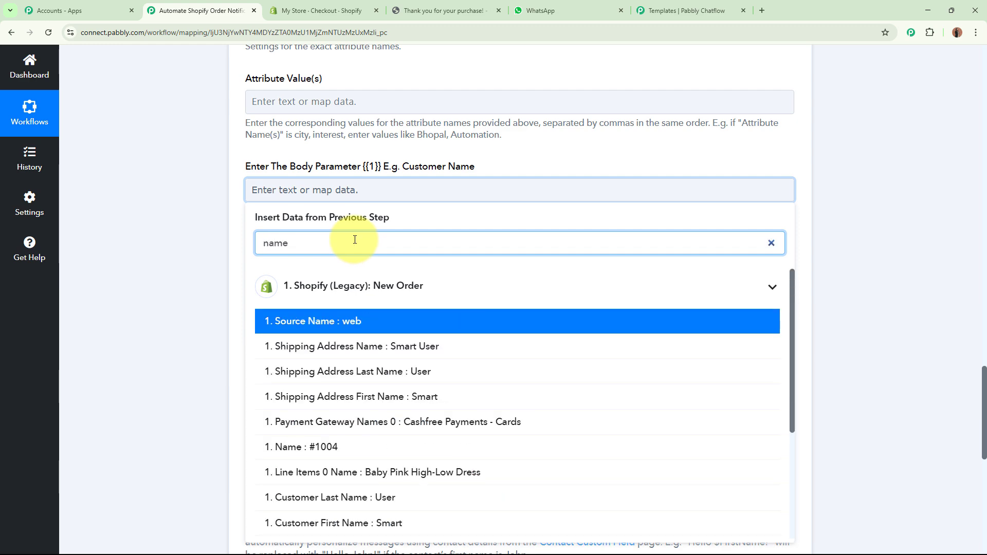
{"action": "left_click", "coordinate": [400, 397]}
{"action": "left_click", "coordinate": [406, 382]}
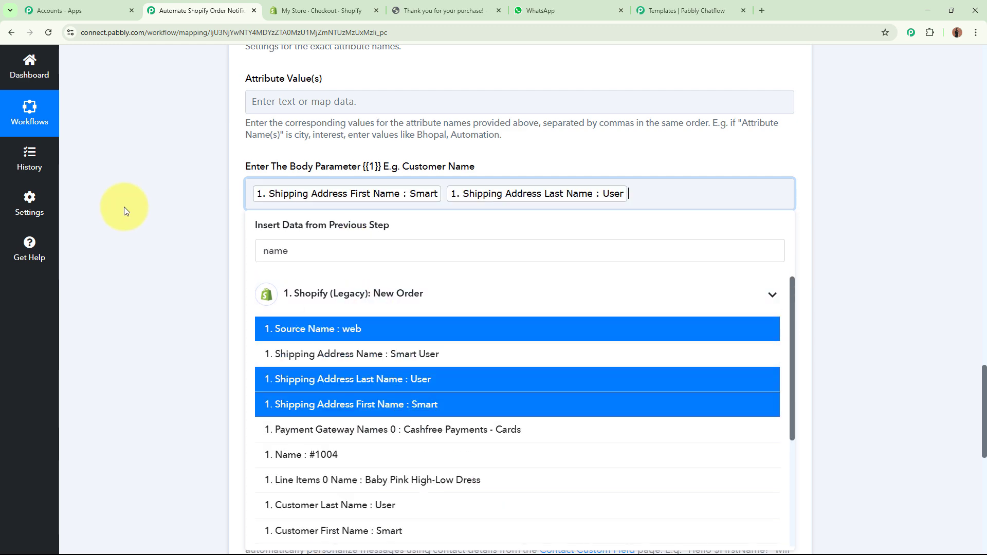
{"action": "left_click", "coordinate": [124, 207]}
Step: Map the Shopify order's own Id value as body parameter {{2}}, Order ID
{"action": "scroll", "coordinate": [180, 232], "scroll_direction": "down", "scroll_amount": 4}
{"action": "left_click", "coordinate": [359, 159]}
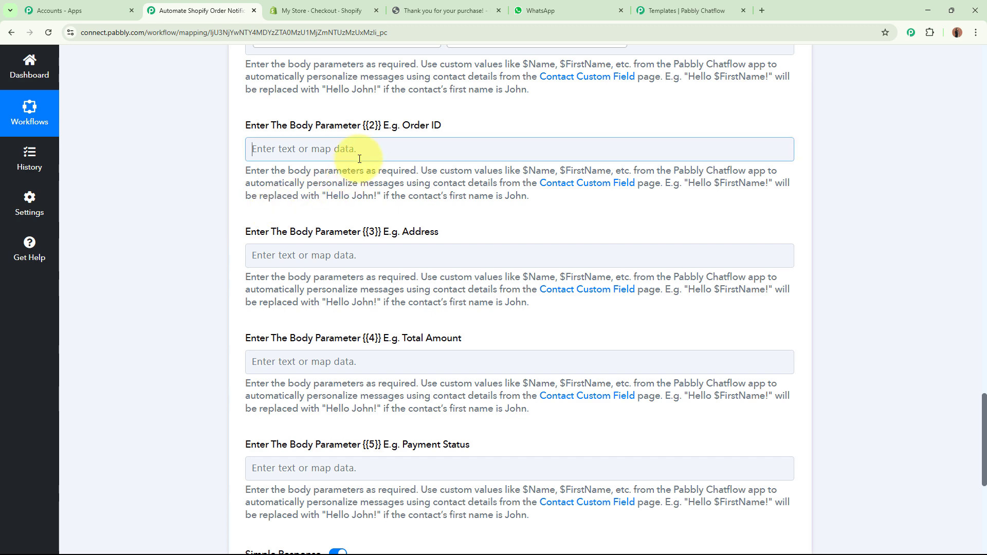
{"action": "left_click", "coordinate": [335, 206]}
{"action": "type", "text": "id"}
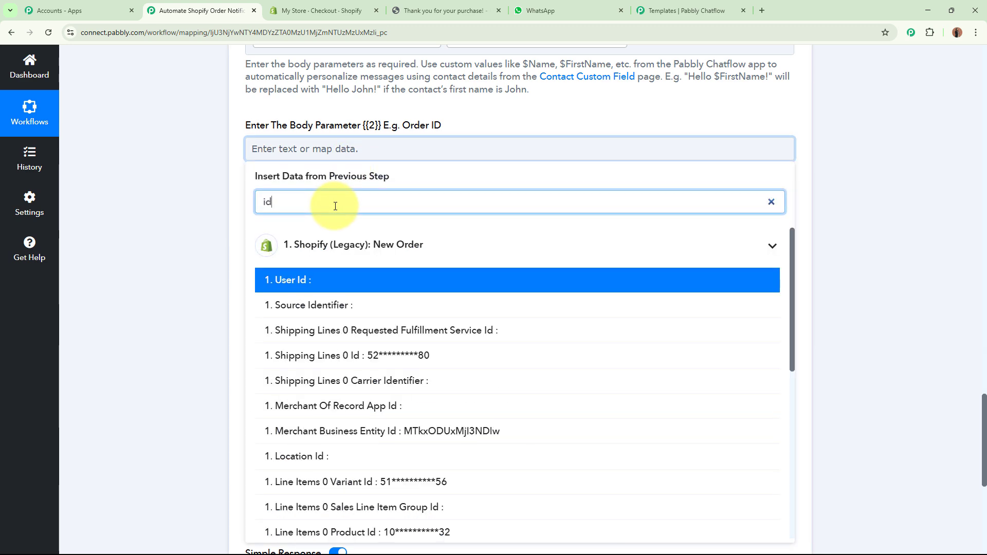
{"action": "scroll", "coordinate": [377, 354], "scroll_direction": "down", "scroll_amount": 5}
{"action": "left_click", "coordinate": [377, 355]}
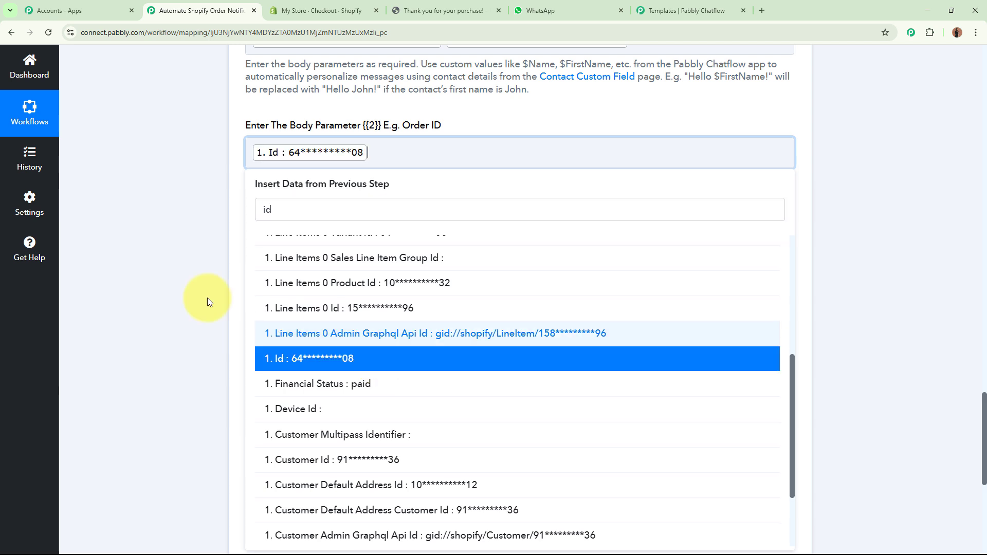
{"action": "left_click", "coordinate": [160, 271]}
Step: Search the order data for "address" and map Shipping Address Address1 into body parameter {{3}}, Address
{"action": "scroll", "coordinate": [161, 269], "scroll_direction": "down", "scroll_amount": 2}
{"action": "left_click", "coordinate": [335, 160]}
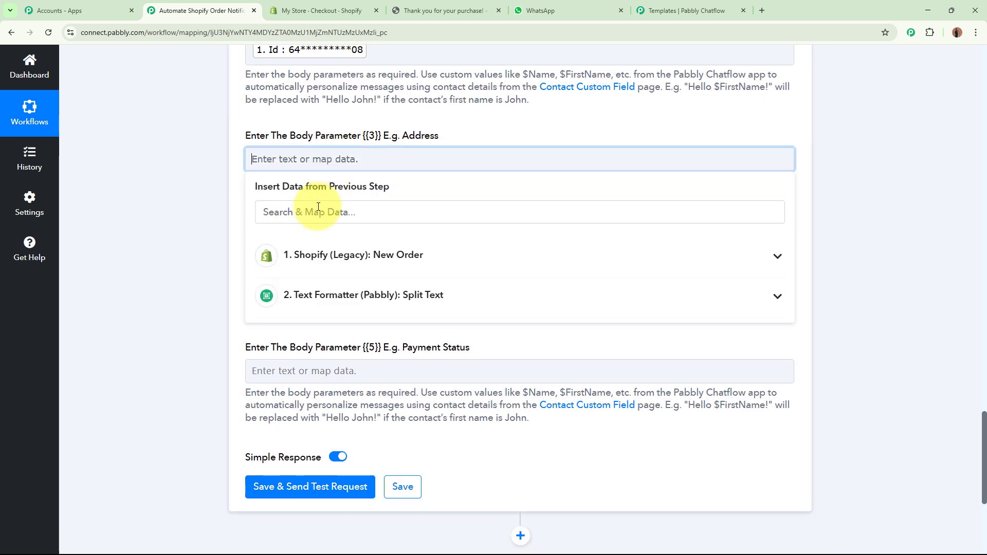
{"action": "left_click", "coordinate": [320, 211]}
{"action": "type", "text": "addrr"}
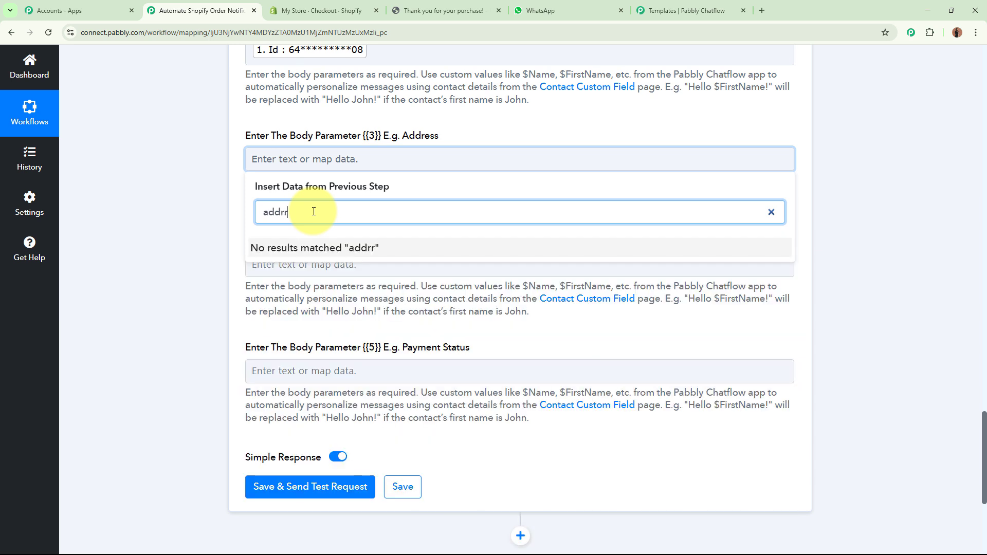
{"action": "key", "text": "BackSpace"}
{"action": "type", "text": "ess"}
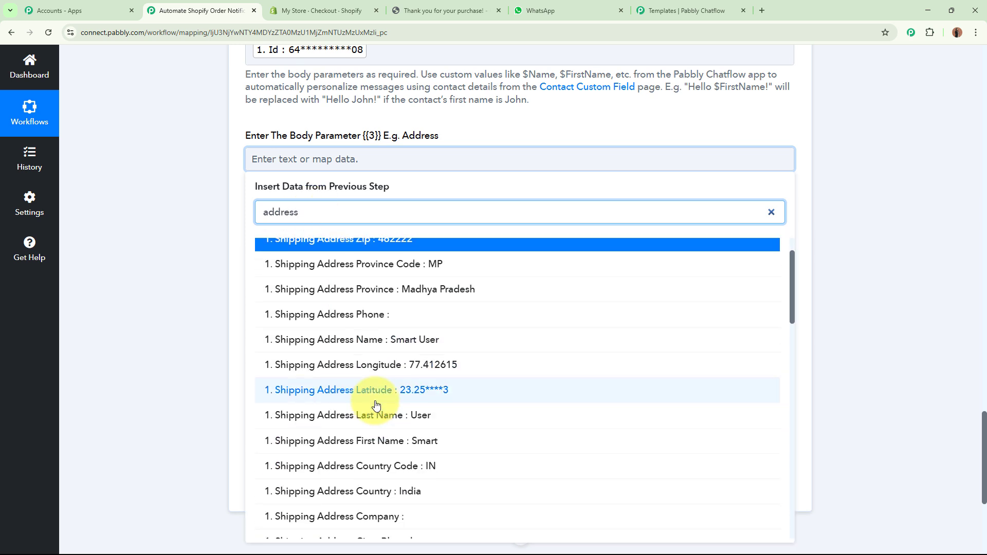
{"action": "scroll", "coordinate": [396, 396], "scroll_direction": "up", "scroll_amount": 1}
{"action": "scroll", "coordinate": [417, 432], "scroll_direction": "down", "scroll_amount": 3}
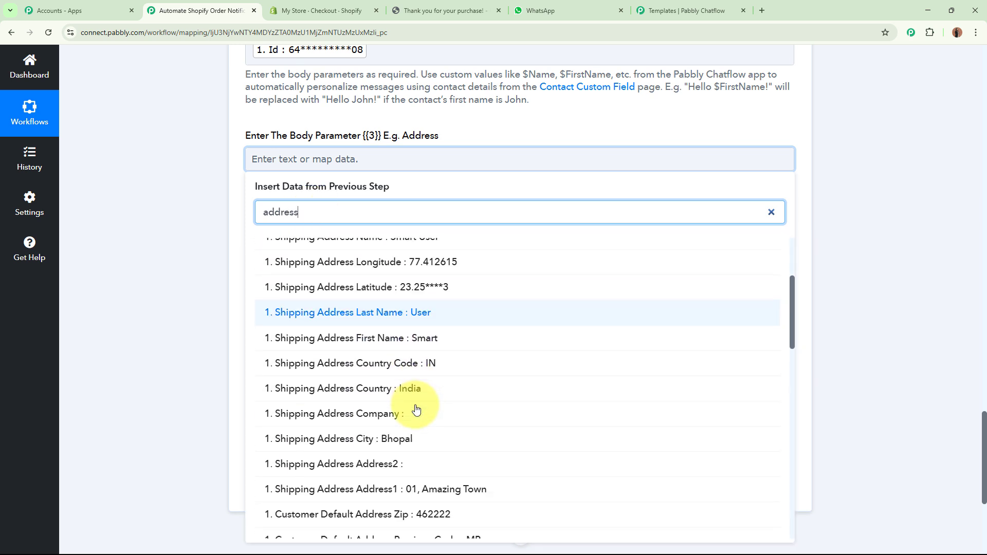
{"action": "left_click", "coordinate": [445, 488]}
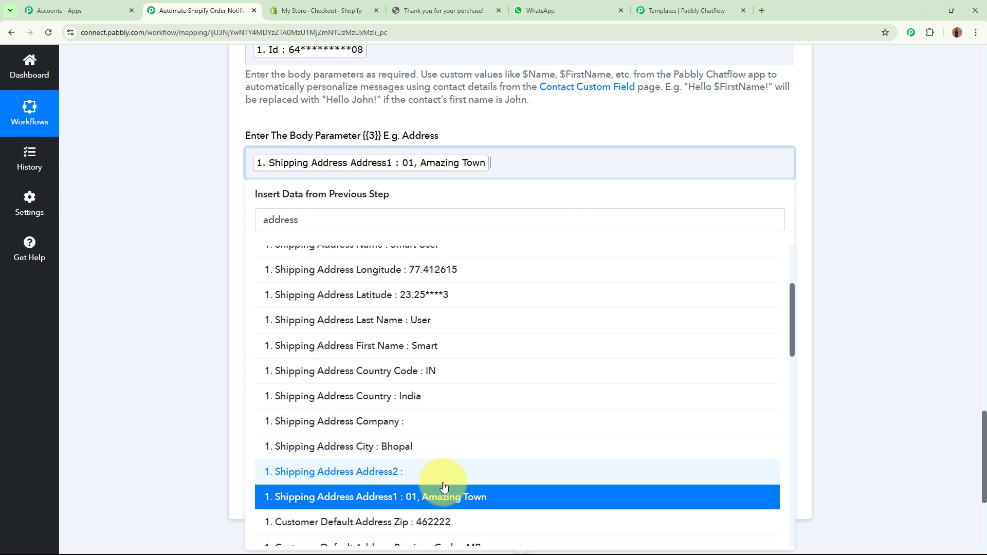
Step: Add the Shipping Address City, Province, Country and Zip values after Address1 in body parameter {{3}}, separated by commas
{"action": "left_click", "coordinate": [417, 449]}
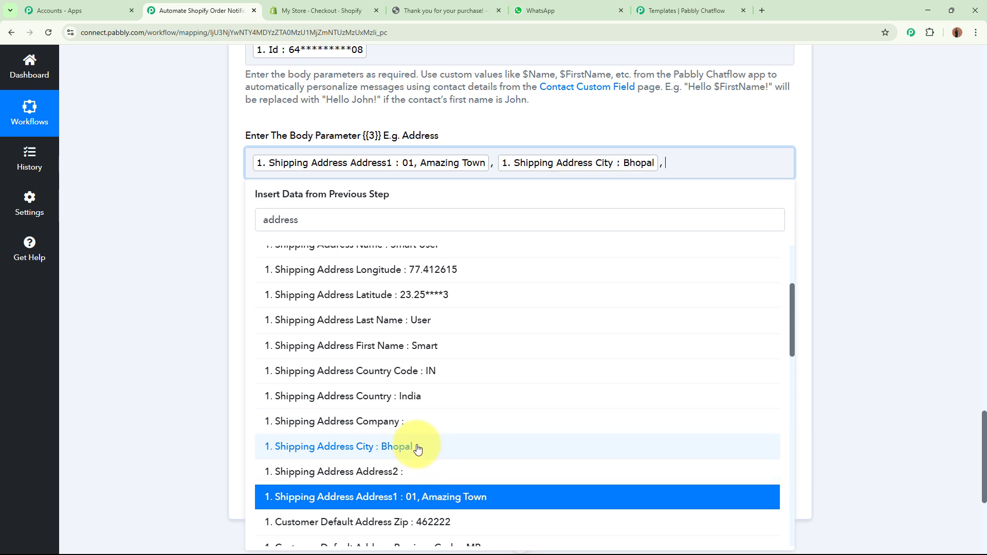
{"action": "scroll", "coordinate": [418, 449], "scroll_direction": "up", "scroll_amount": 5}
{"action": "left_click", "coordinate": [455, 348]}
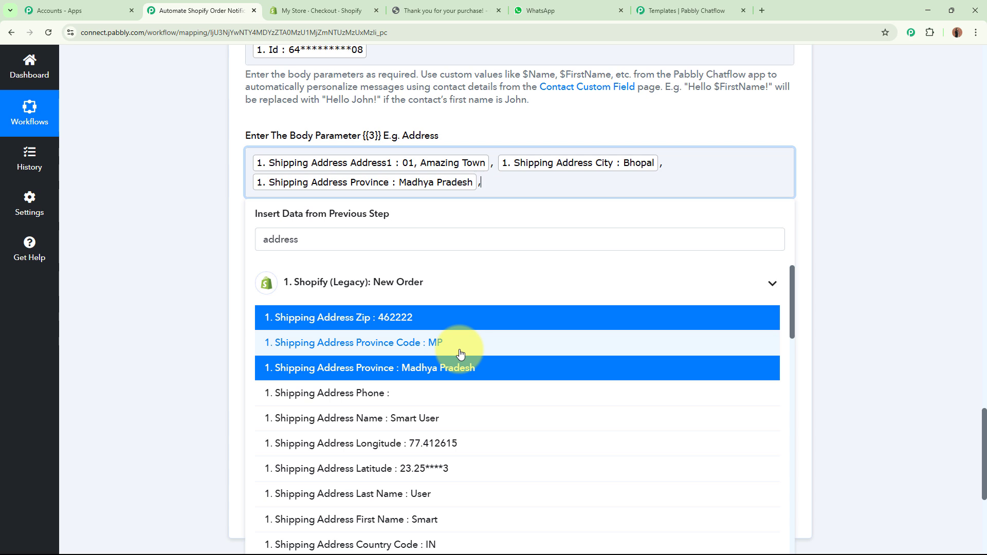
{"action": "scroll", "coordinate": [441, 481], "scroll_direction": "down", "scroll_amount": 2}
{"action": "left_click", "coordinate": [439, 473]}
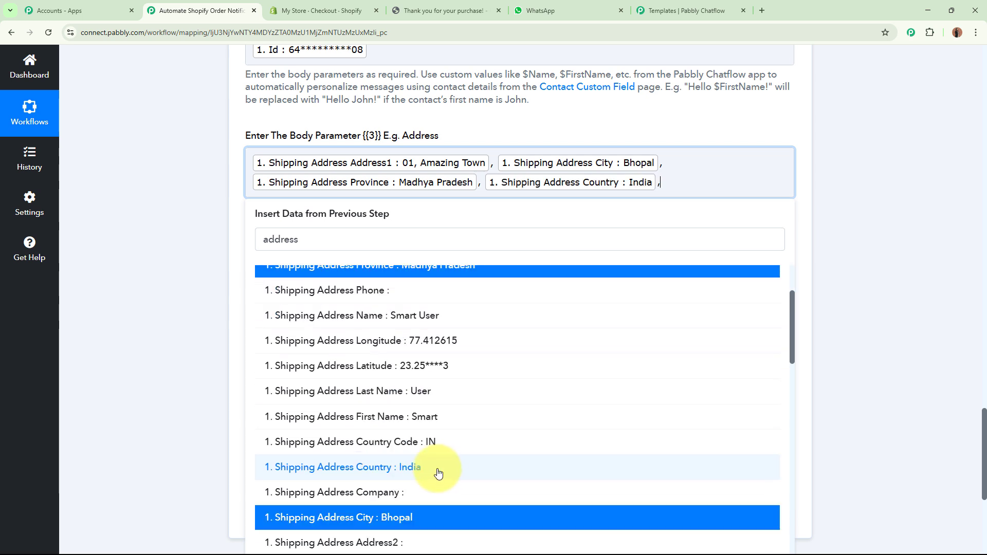
{"action": "scroll", "coordinate": [441, 432], "scroll_direction": "up", "scroll_amount": 3}
{"action": "left_click", "coordinate": [406, 315]}
{"action": "left_click", "coordinate": [235, 286]}
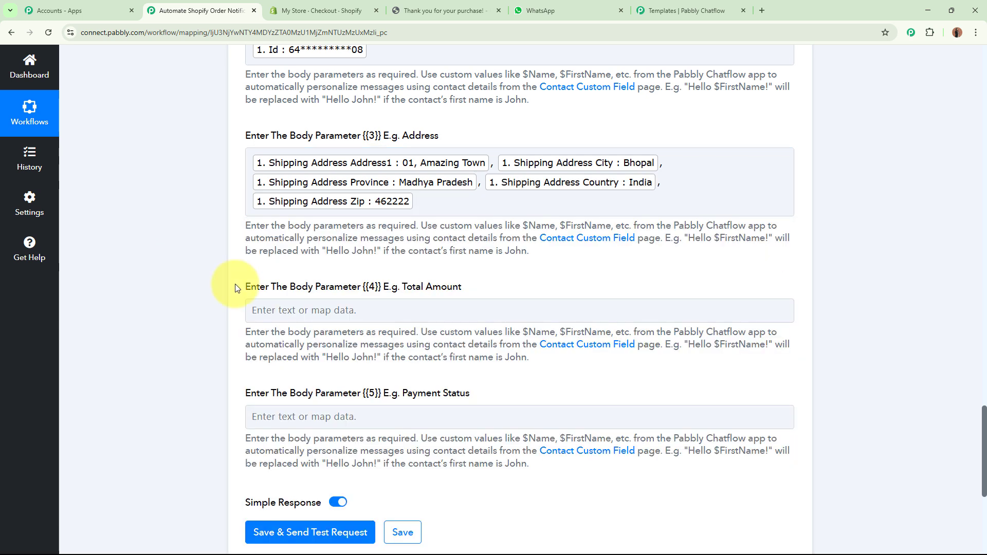
Step: Search the order data for "total" and map Total Price as body parameter {{4}}, Total Amount
{"action": "scroll", "coordinate": [163, 304], "scroll_direction": "down", "scroll_amount": 1}
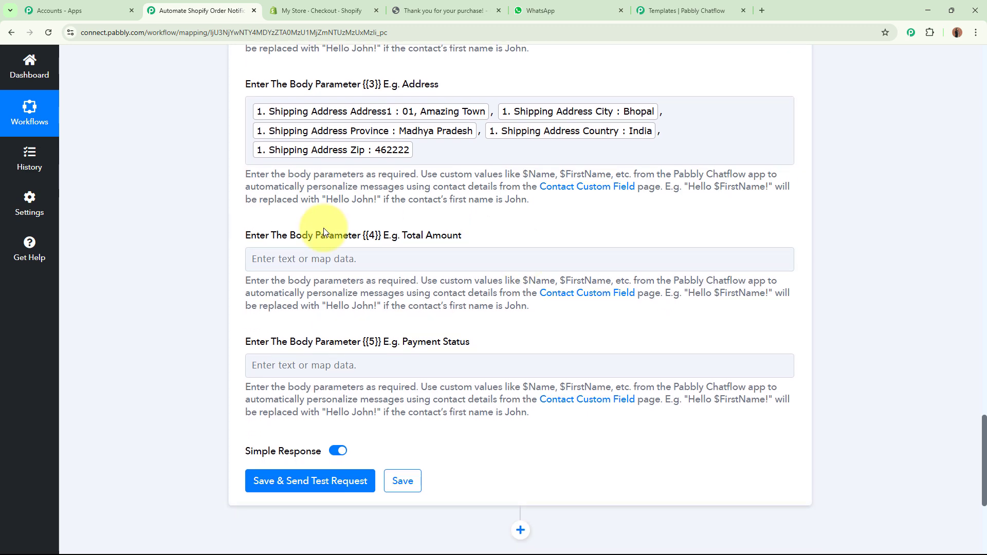
{"action": "left_click", "coordinate": [381, 269]}
{"action": "left_click", "coordinate": [309, 311]}
{"action": "type", "text": "te"}
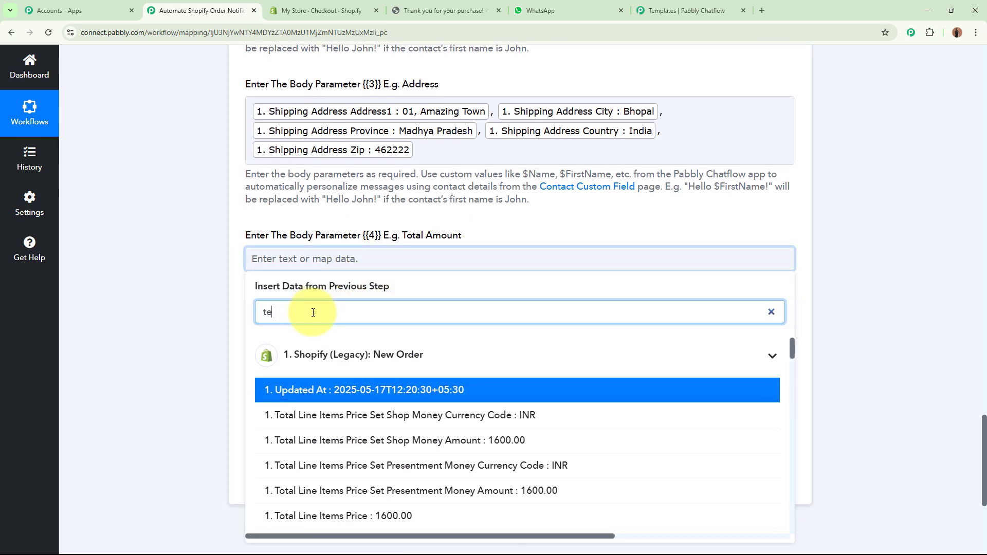
{"action": "key", "text": "BackSpace"}
{"action": "key", "text": "BackSpace"}
{"action": "type", "text": "total"}
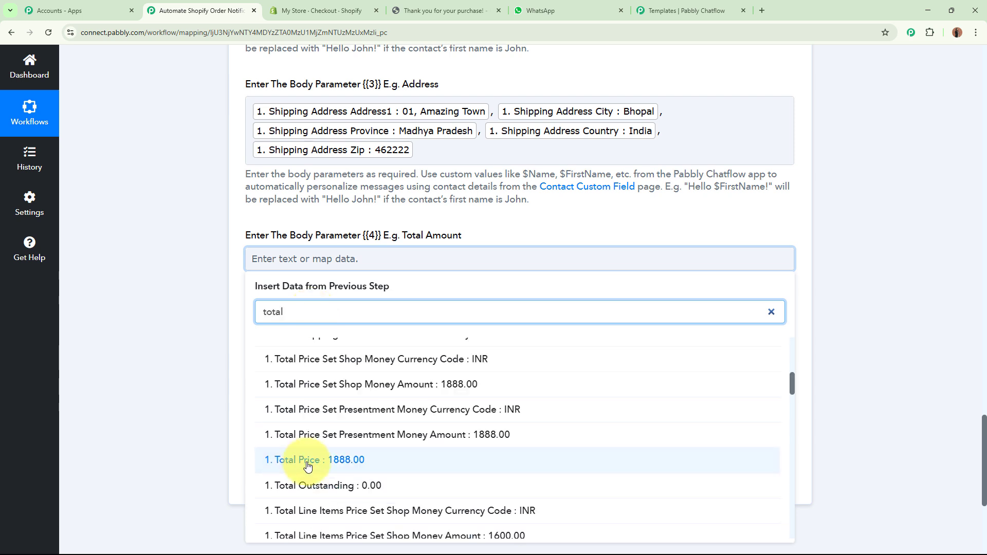
{"action": "left_click", "coordinate": [309, 525]}
{"action": "left_click", "coordinate": [187, 313]}
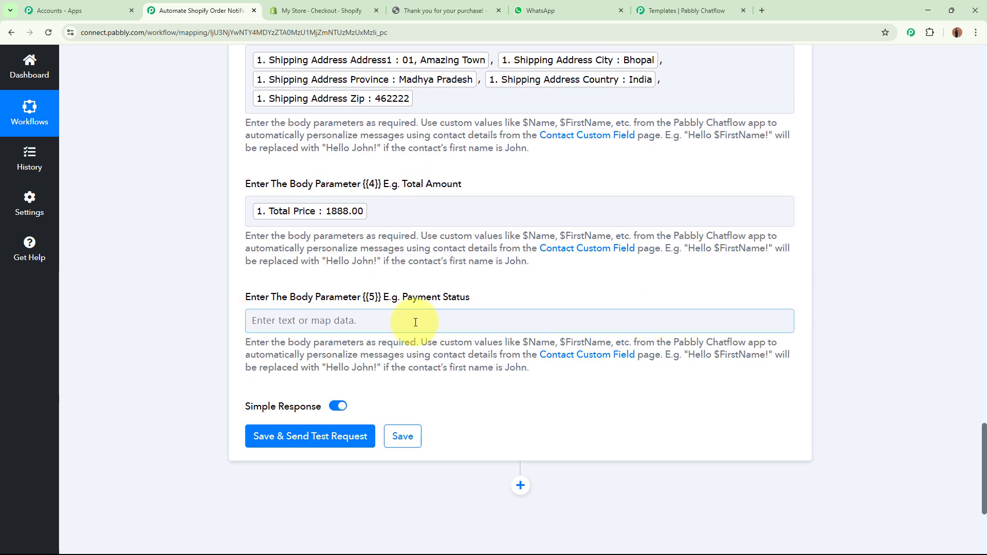
Step: Search the order data for "stat" and map Financial Status as body parameter {{5}}, Payment Status
{"action": "left_click", "coordinate": [364, 321]}
{"action": "left_click", "coordinate": [318, 372]}
{"action": "type", "text": "stat"}
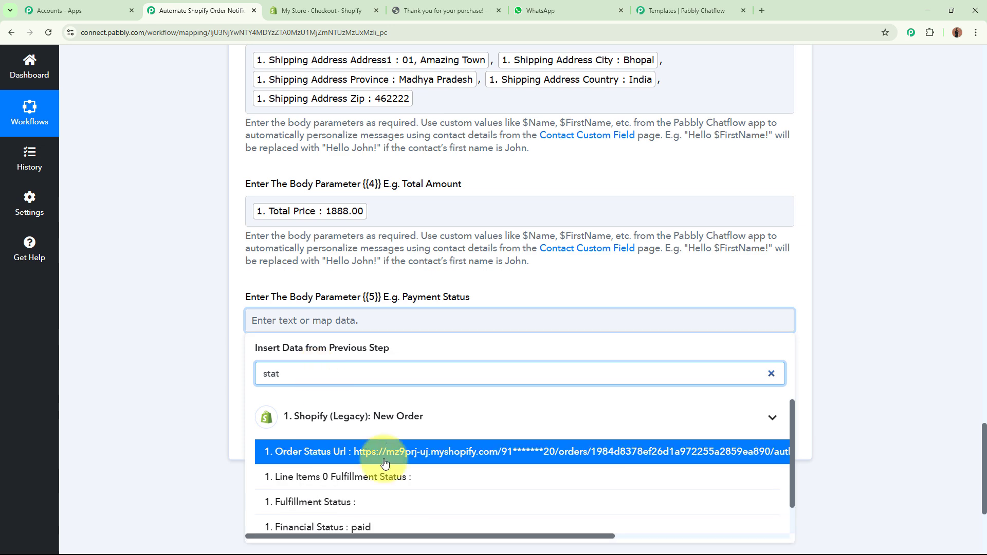
{"action": "scroll", "coordinate": [432, 489], "scroll_direction": "down", "scroll_amount": 1}
{"action": "left_click", "coordinate": [432, 496]}
{"action": "left_click", "coordinate": [237, 427]}
{"action": "left_click", "coordinate": [347, 328]}
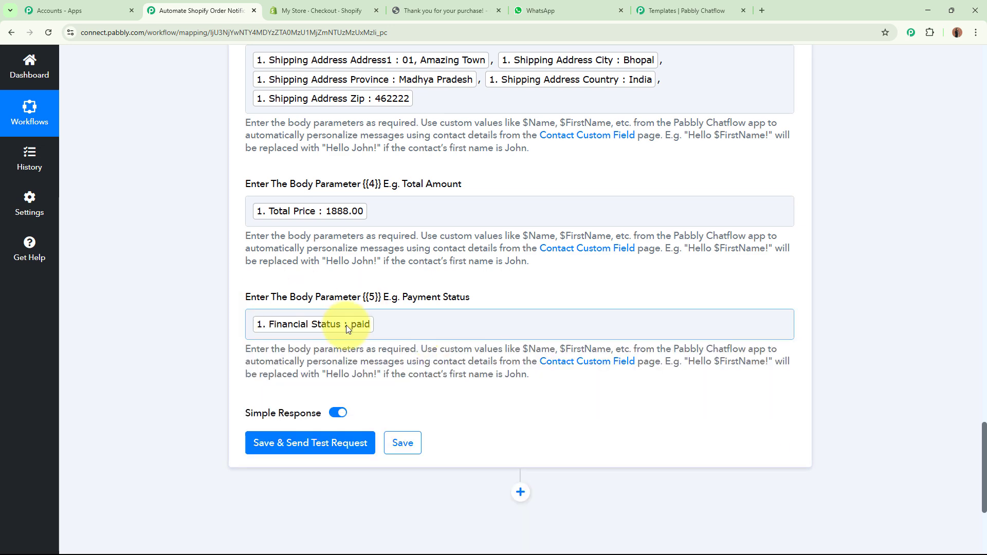
Step: Review the mapped Chatflow fields and remove the Text Formatter Result value from Recipient Mobile Number
{"action": "scroll", "coordinate": [347, 326], "scroll_direction": "up", "scroll_amount": 7}
{"action": "scroll", "coordinate": [347, 326], "scroll_direction": "down", "scroll_amount": 6}
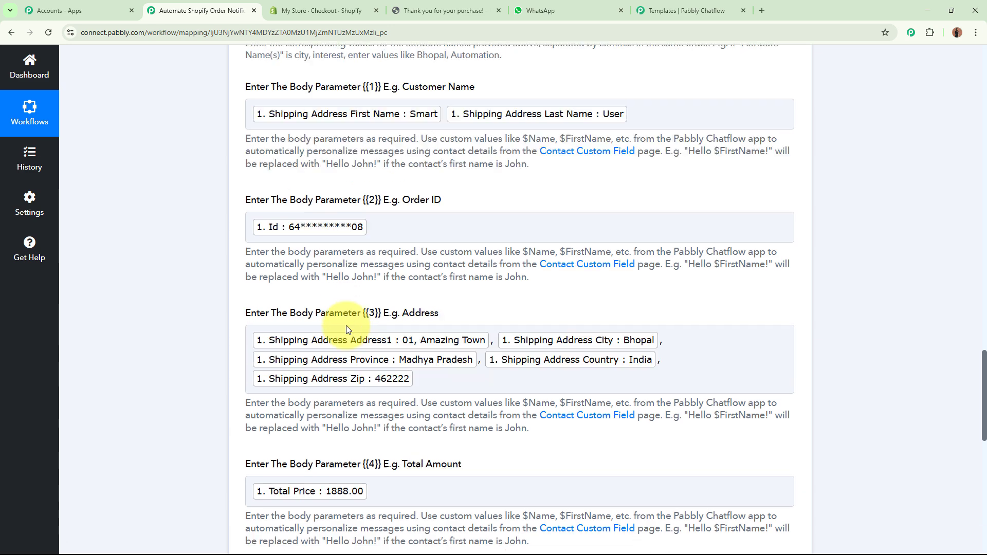
{"action": "scroll", "coordinate": [347, 326], "scroll_direction": "down", "scroll_amount": 5}
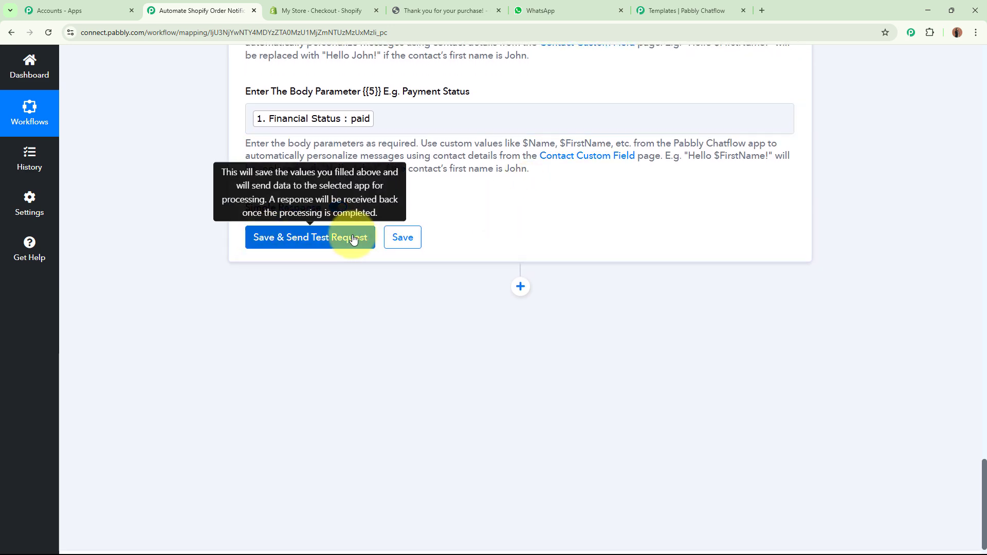
{"action": "scroll", "coordinate": [505, 206], "scroll_direction": "up", "scroll_amount": 15}
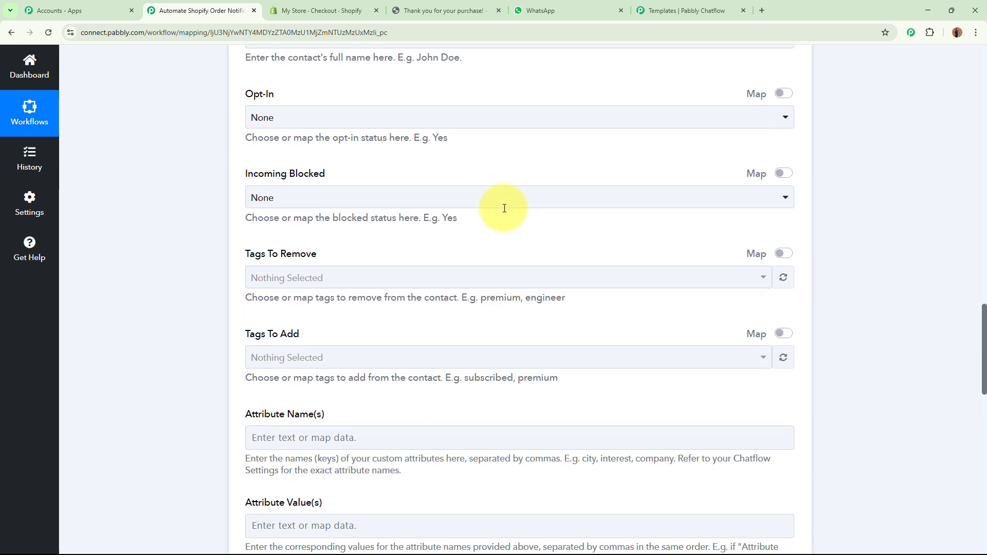
{"action": "scroll", "coordinate": [504, 208], "scroll_direction": "up", "scroll_amount": 20}
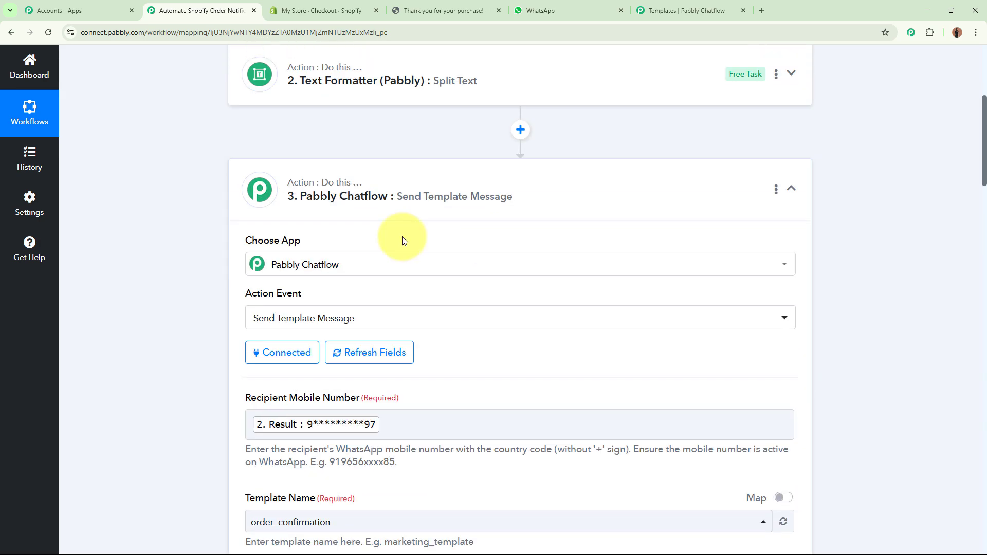
{"action": "scroll", "coordinate": [177, 350], "scroll_direction": "down", "scroll_amount": 3}
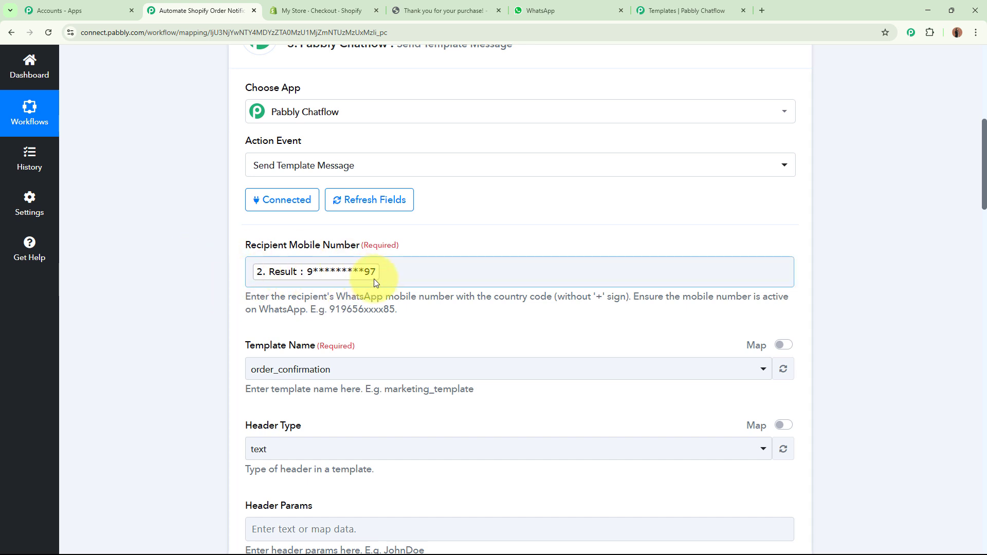
{"action": "left_click", "coordinate": [430, 282]}
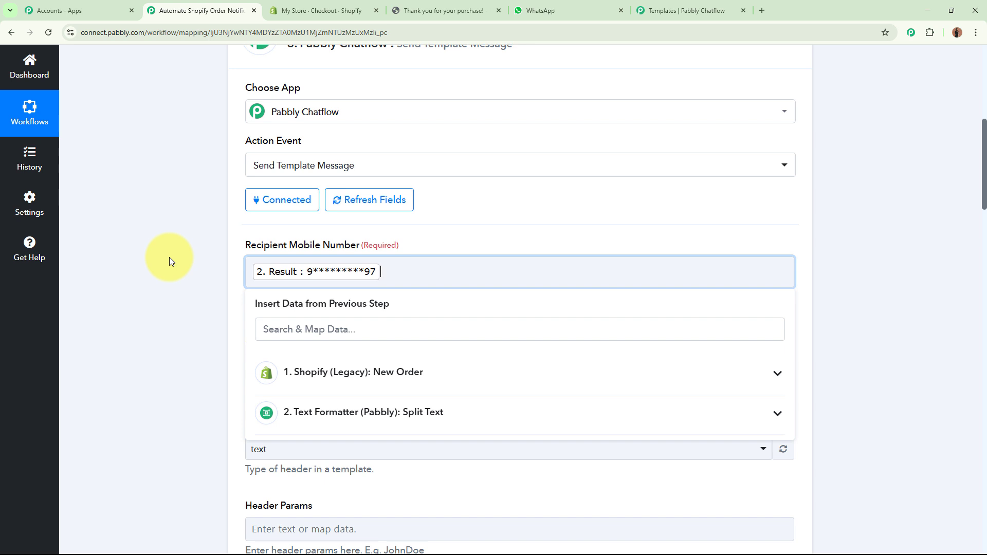
{"action": "key", "text": "BackSpace"}
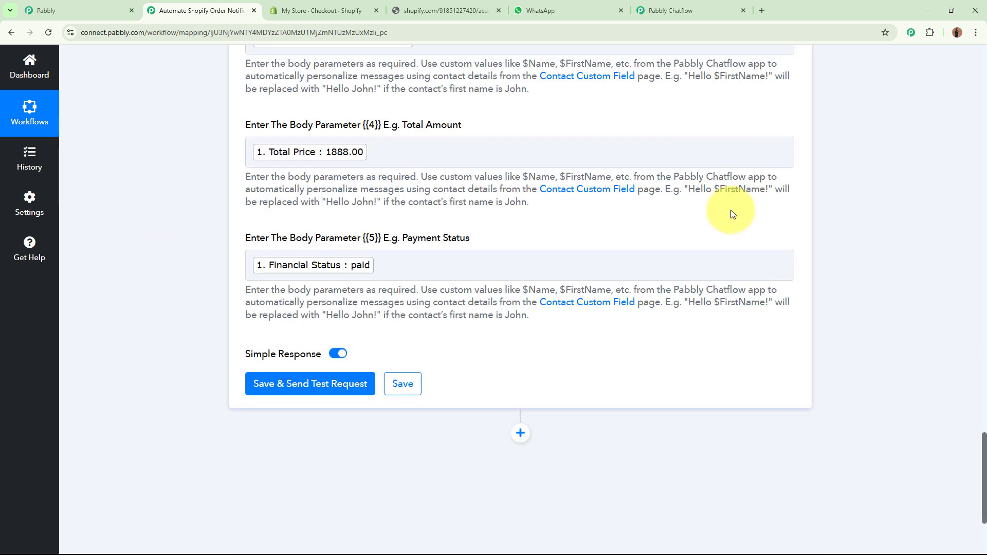
Step: Save the Send Template Message action, send a test request, and review the received response
{"action": "scroll", "coordinate": [731, 210], "scroll_direction": "down", "scroll_amount": 3}
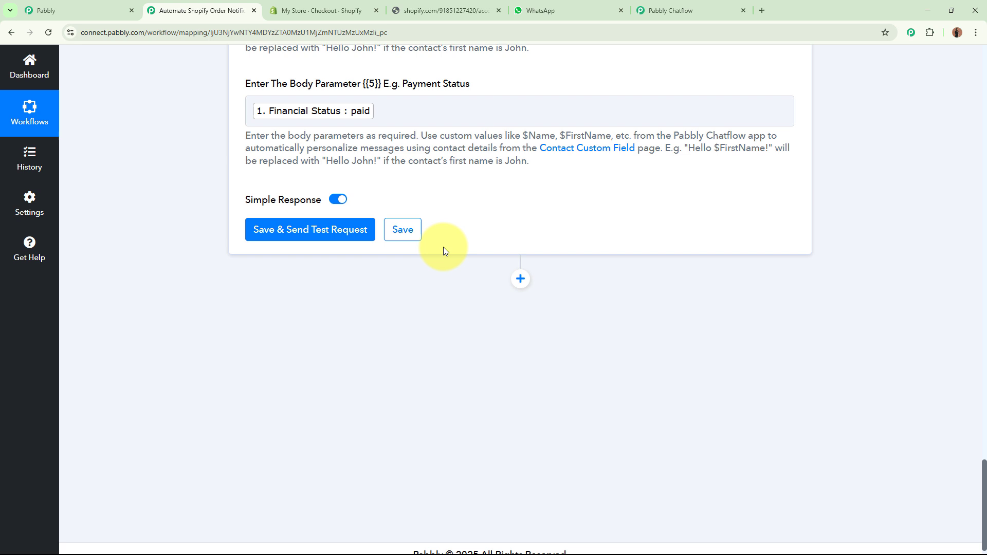
{"action": "left_click", "coordinate": [307, 230]}
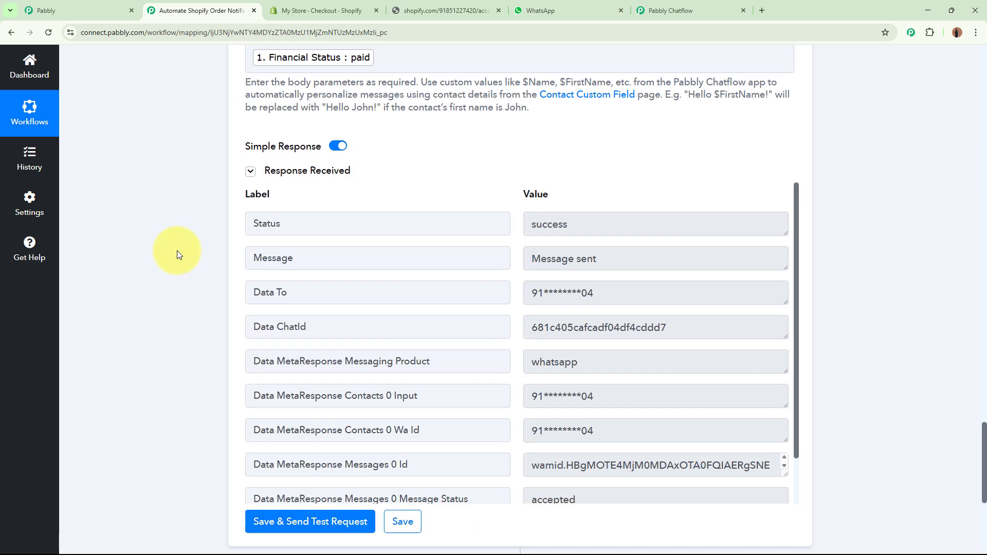
{"action": "scroll", "coordinate": [177, 254], "scroll_direction": "down", "scroll_amount": 1}
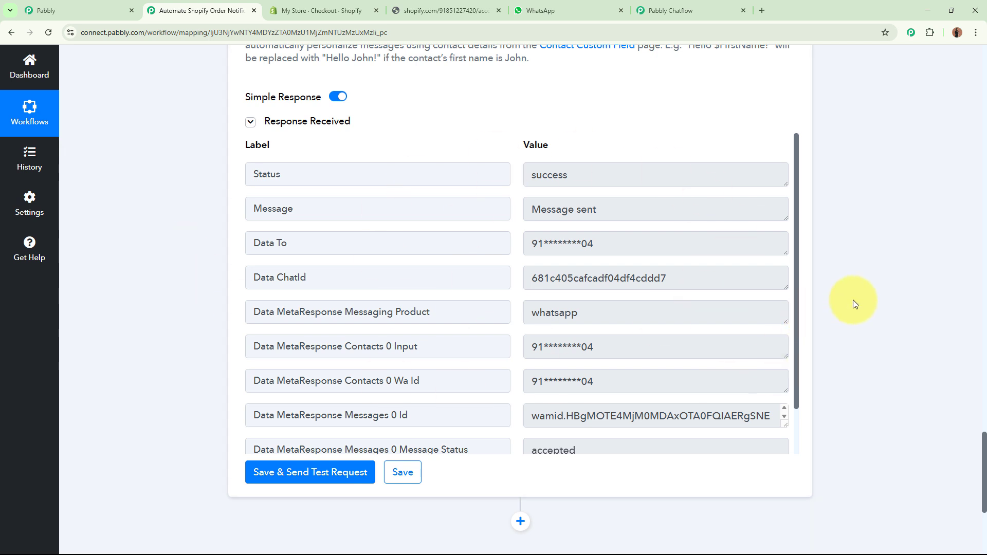
Step: Switch to WhatsApp, open the Pabbly Chatflow Bot chat, and check the new order message's customer name, address, total and payment status
{"action": "left_click", "coordinate": [564, 10]}
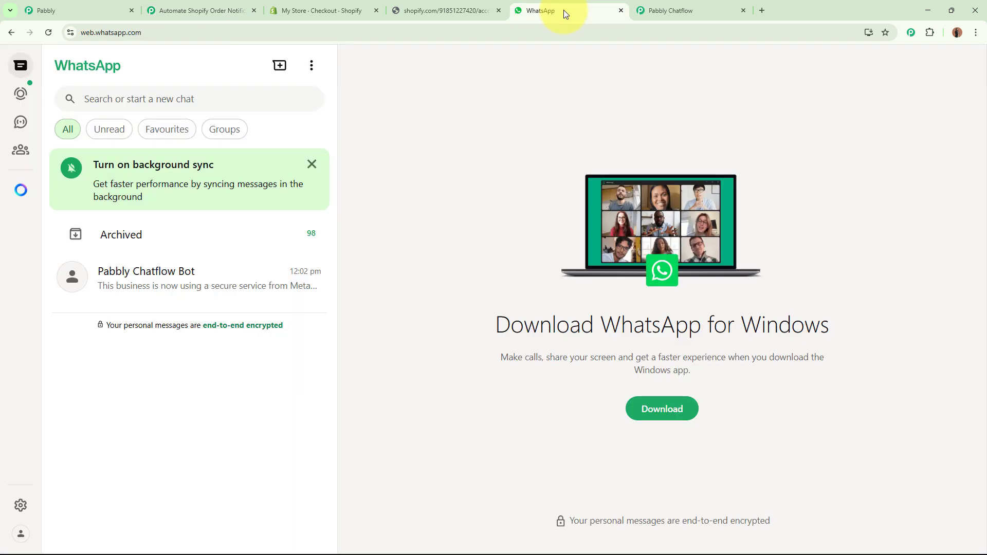
{"action": "left_click", "coordinate": [313, 265]}
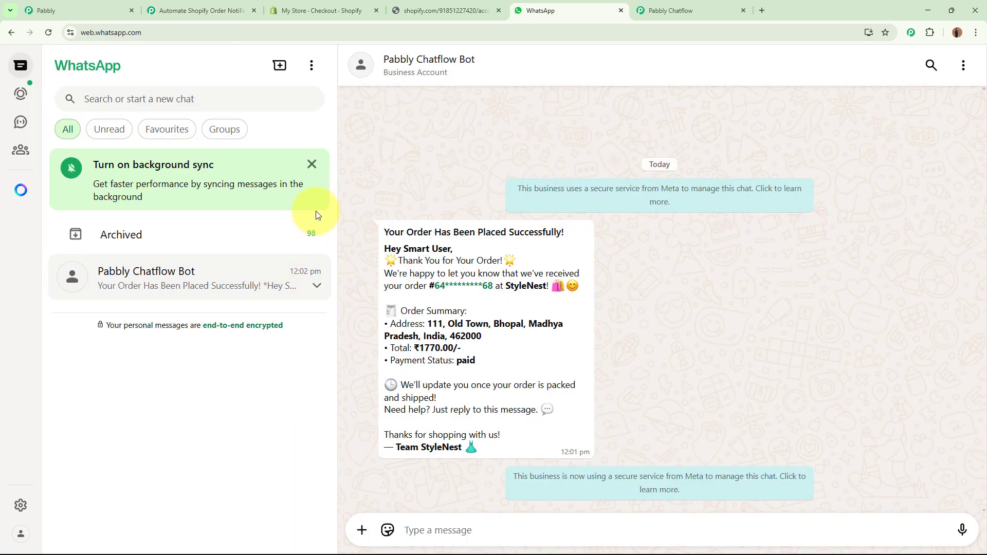
{"action": "left_click", "coordinate": [312, 165]}
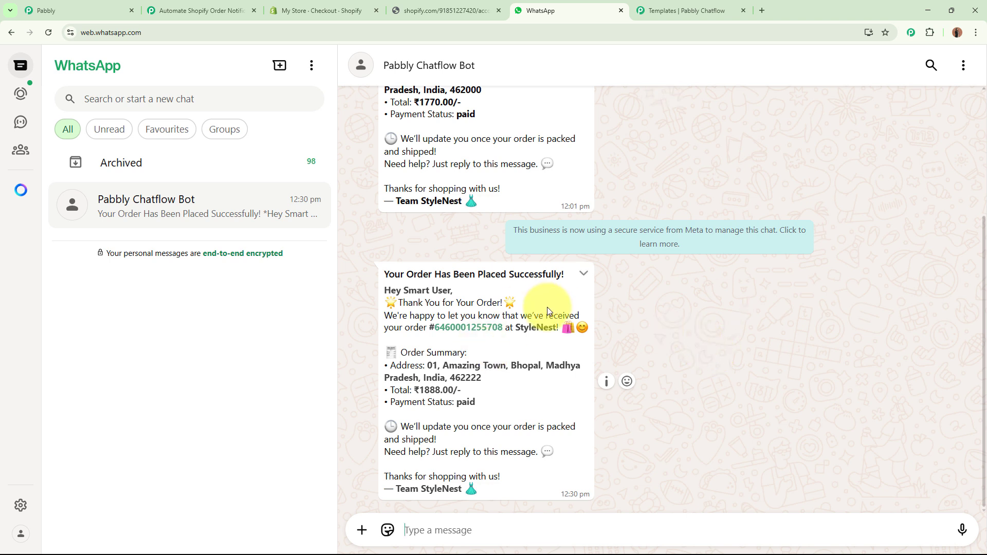
{"action": "left_click_drag", "start_coordinate": [409, 290], "coordinate": [447, 294]}
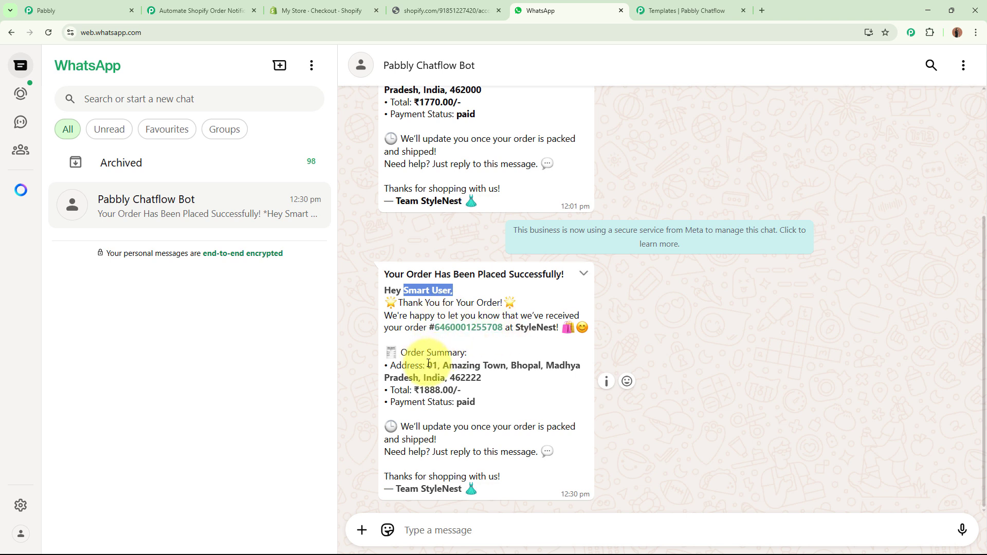
{"action": "left_click_drag", "start_coordinate": [428, 366], "coordinate": [486, 378]}
{"action": "left_click_drag", "start_coordinate": [424, 390], "coordinate": [489, 402]}
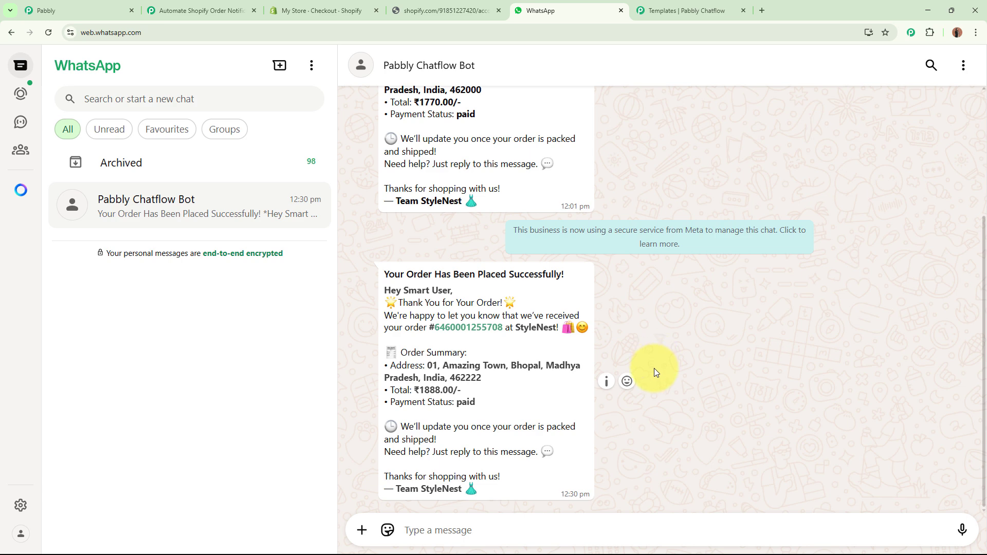
Step: Return to the Pabbly Connect workflow and review its Shopify trigger, Text Formatter and Chatflow actions
{"action": "left_click", "coordinate": [203, 10]}
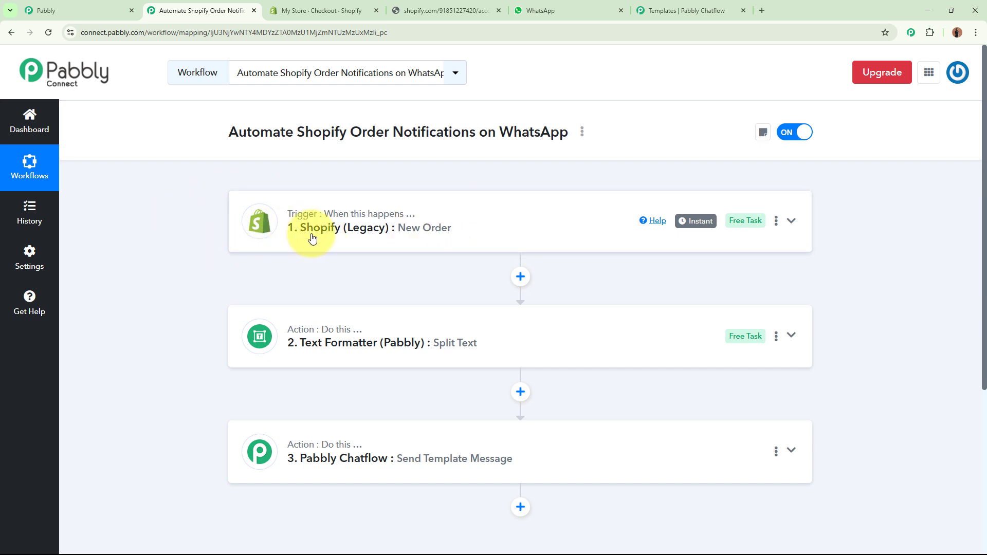
{"action": "scroll", "coordinate": [437, 236], "scroll_direction": "down", "scroll_amount": 3}
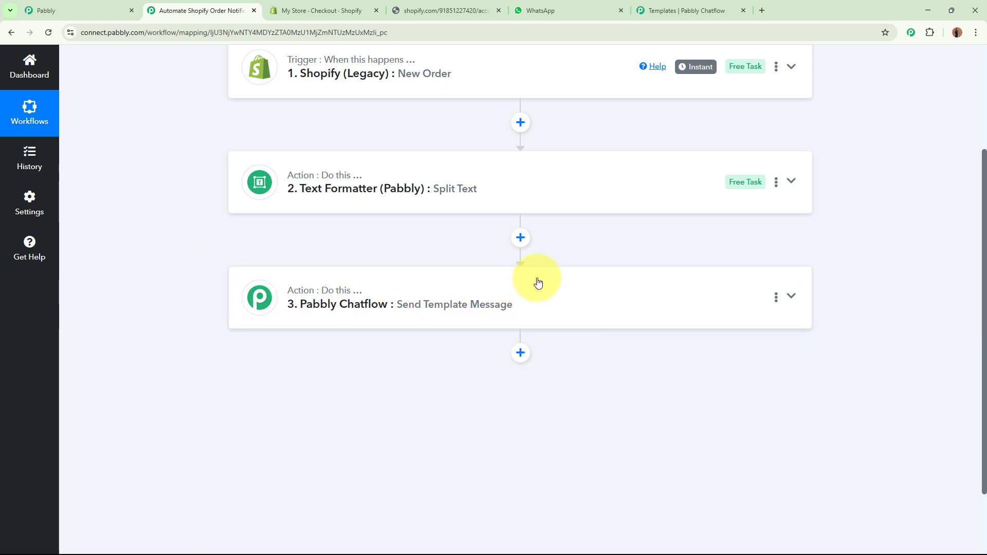
{"action": "scroll", "coordinate": [538, 281], "scroll_direction": "up", "scroll_amount": 3}
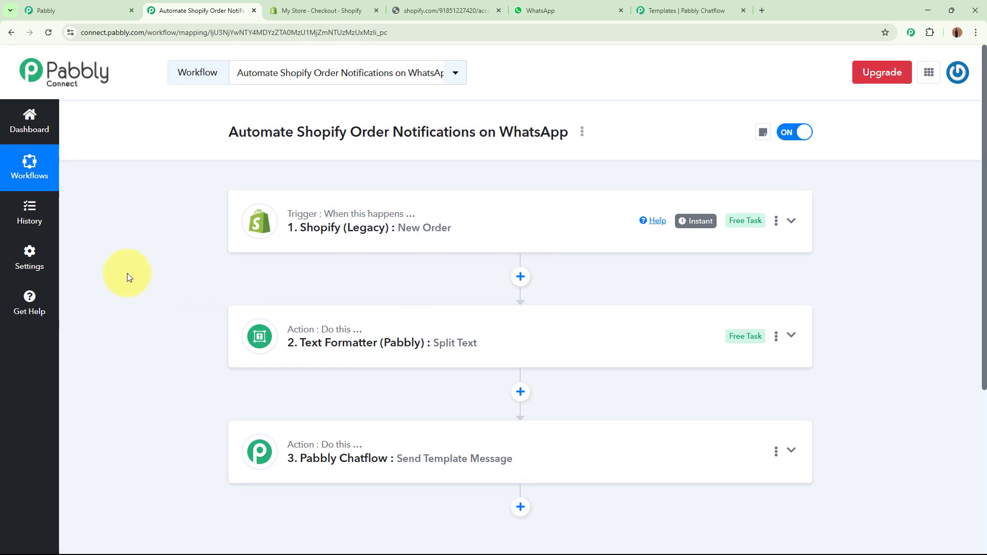